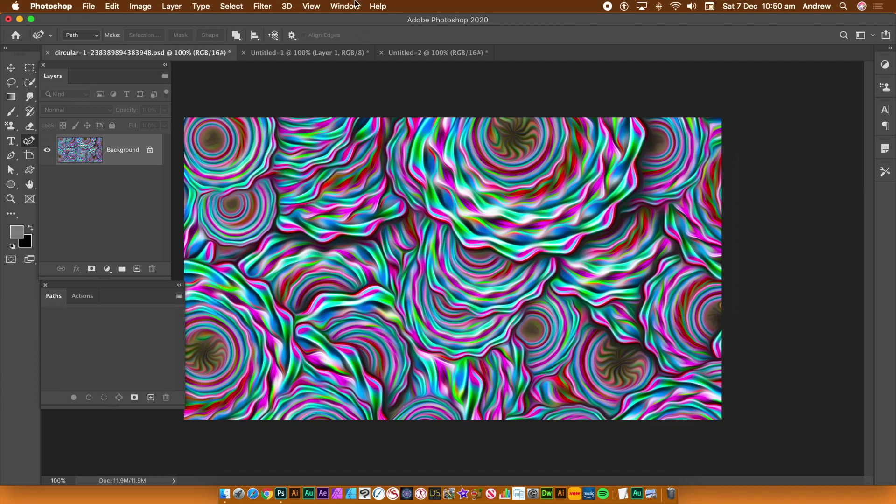
left_click(343, 6)
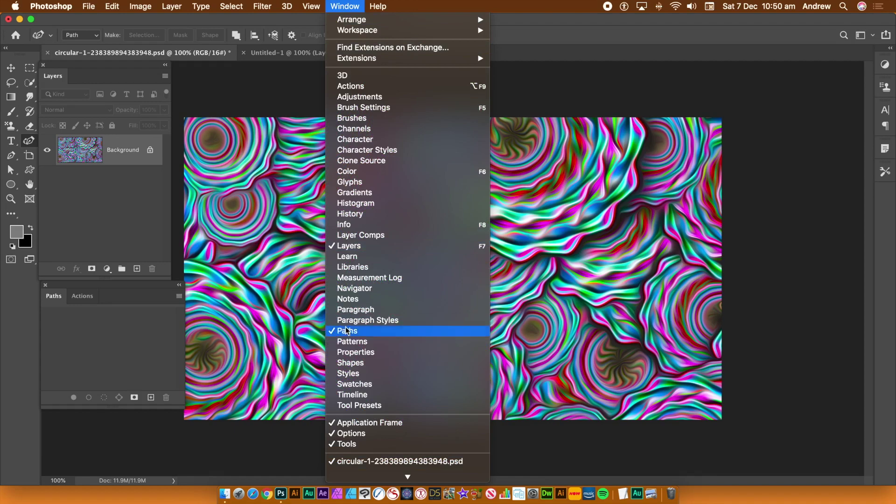
left_click(583, 45)
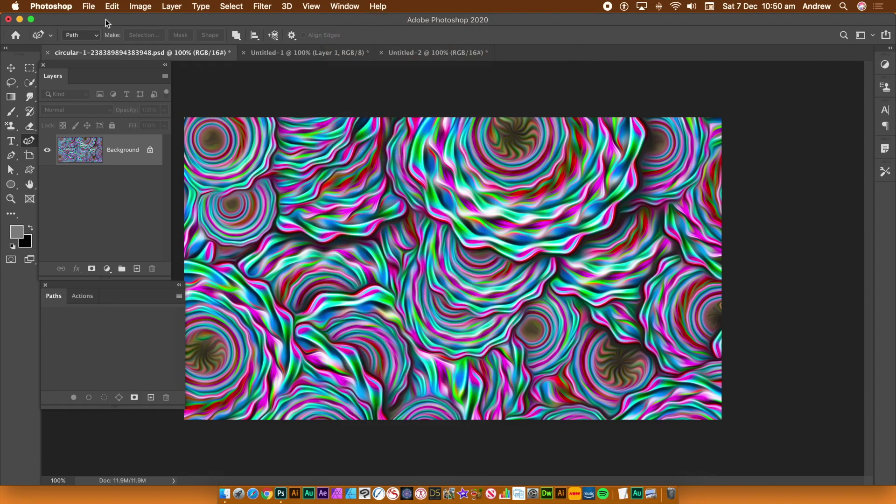
Step: Switch to the Untitled-1 document and undo the brush ring painted on Layer 1
left_click(303, 49)
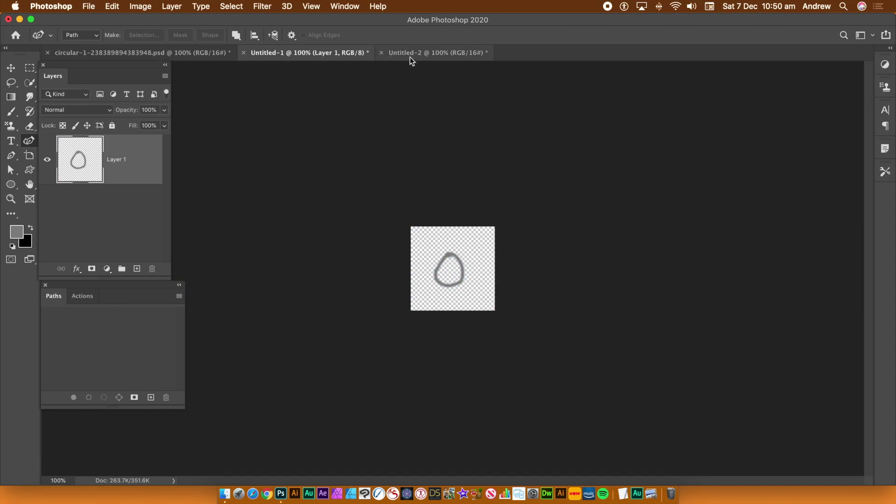
left_click(112, 6)
left_click(117, 21)
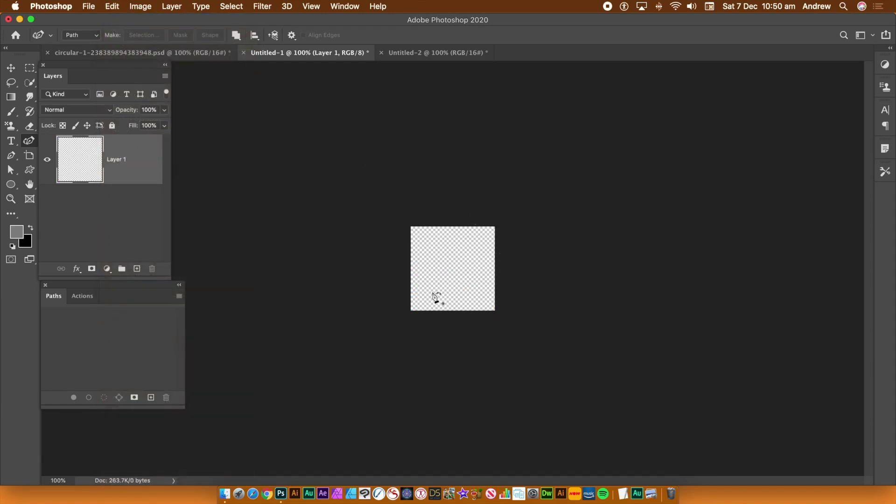
left_click(88, 6)
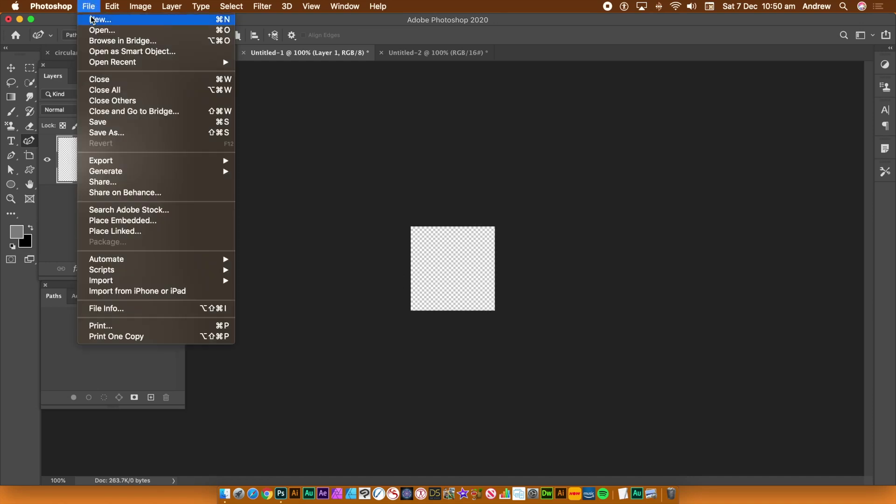
left_click(100, 20)
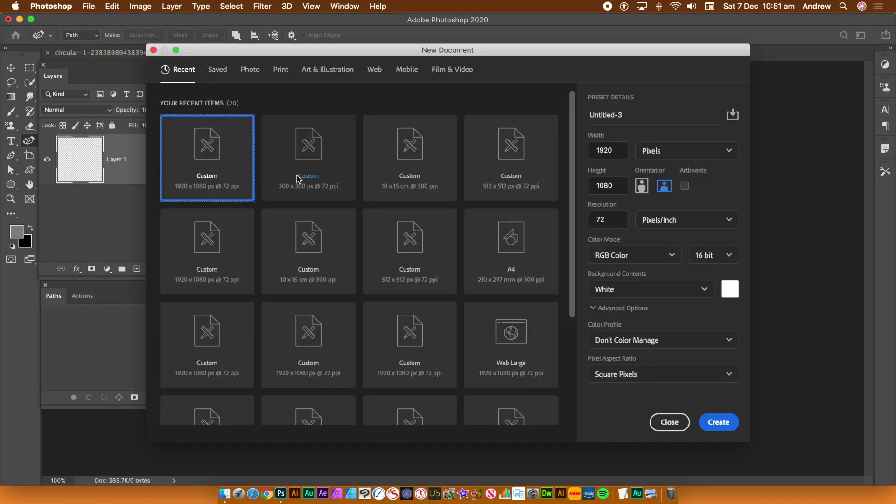
left_click(308, 159)
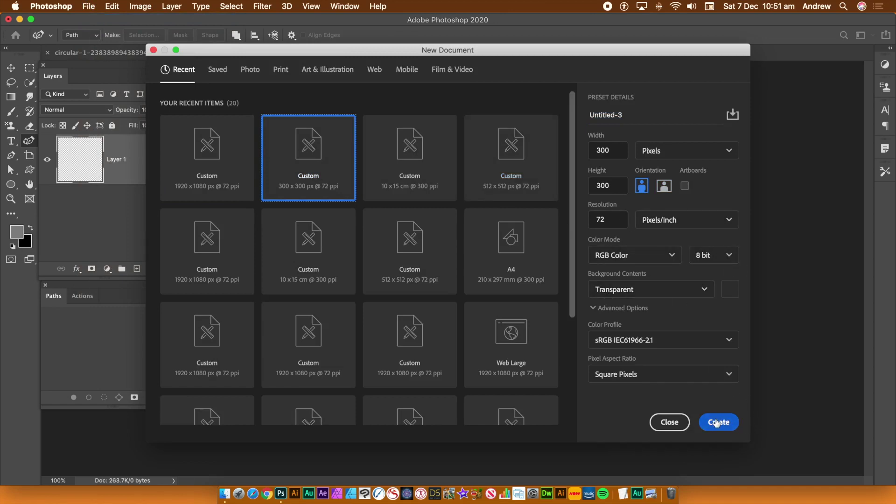
left_click(671, 422)
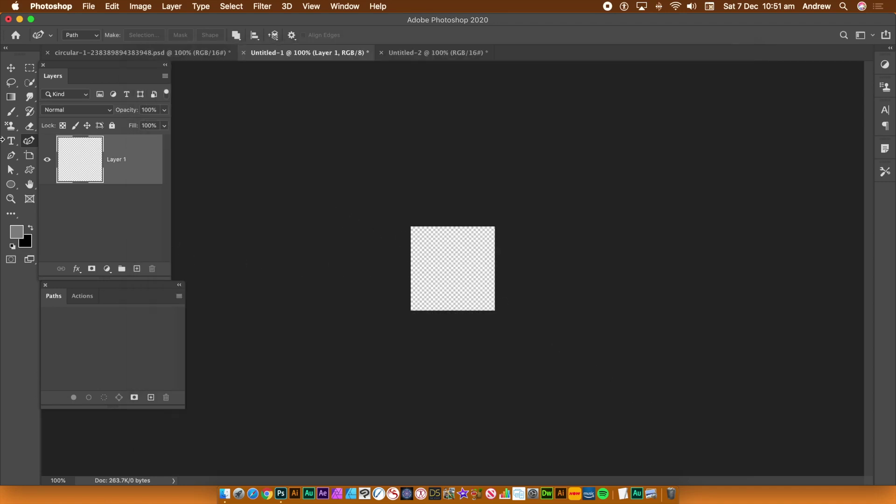
Step: Paint a small closed ring freehand near the middle of the transparent canvas with a soft 15 px grey brush
left_click(13, 112)
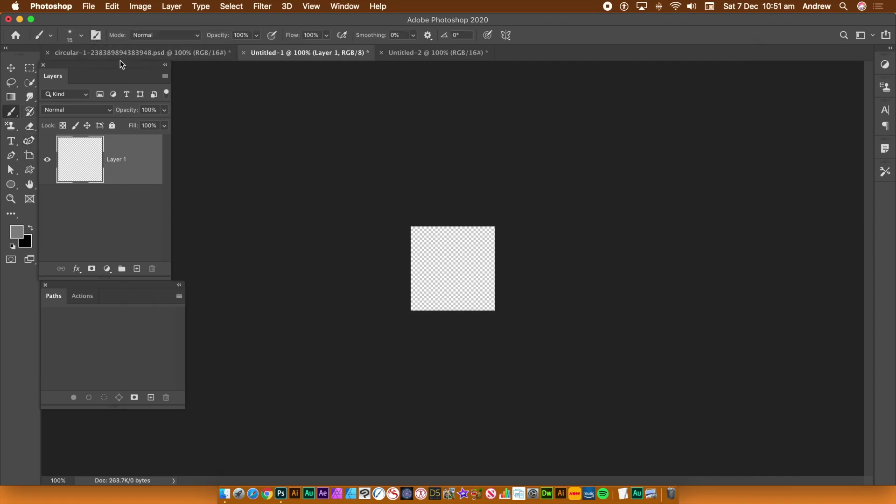
left_click(80, 36)
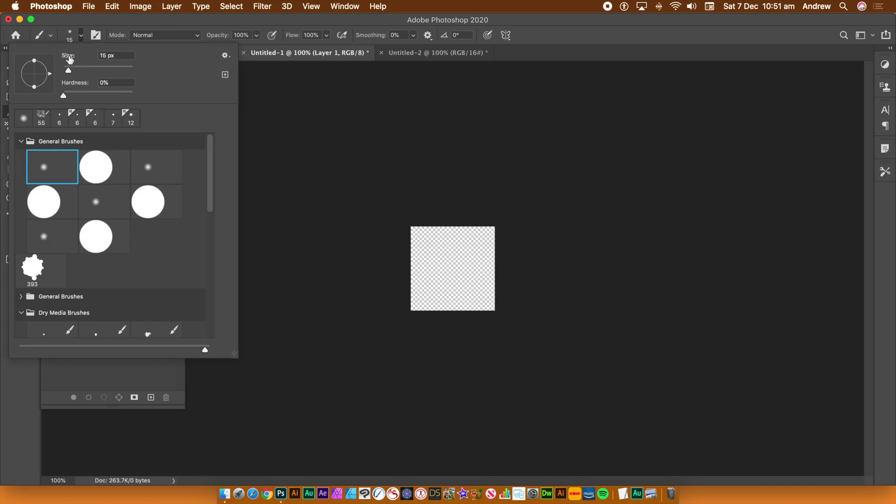
left_click(196, 26)
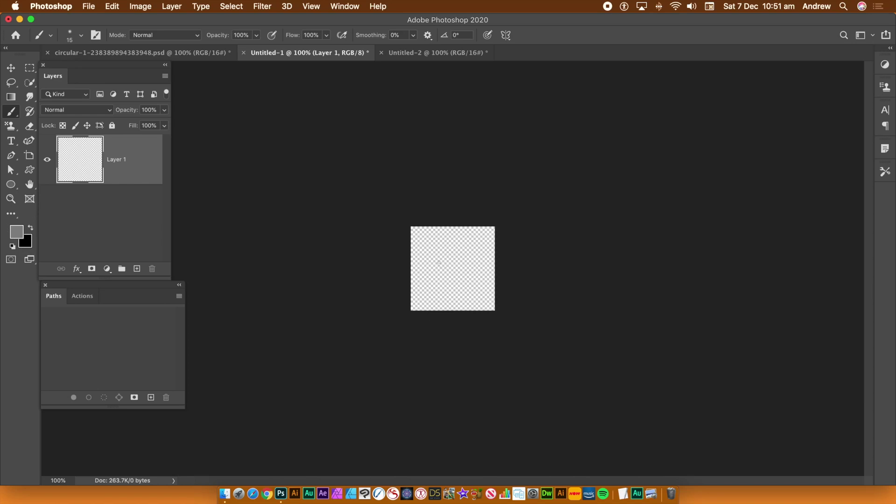
mouse_move(441, 256)
left_mouse_down()
mouse_move(455, 256)
mouse_move(453, 279)
mouse_move(436, 276)
mouse_move(447, 251)
left_mouse_up()
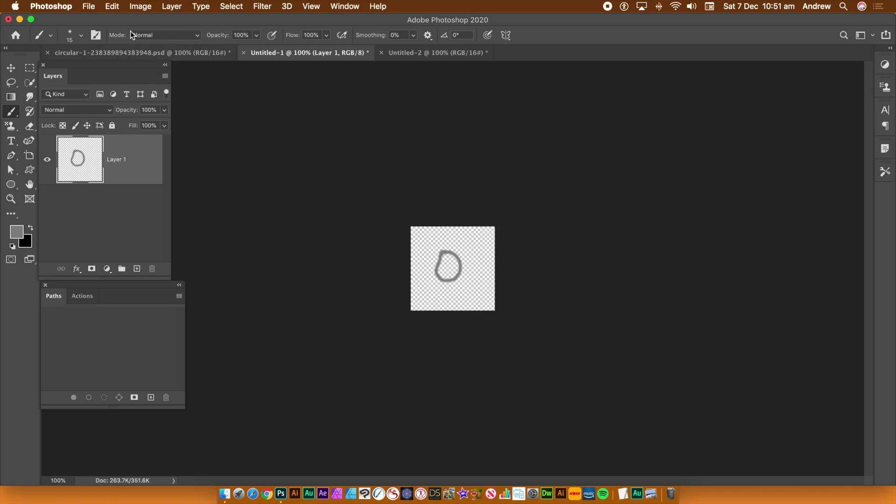
Step: Define the painted ring as a new pattern, accepting the default name
left_click(117, 4)
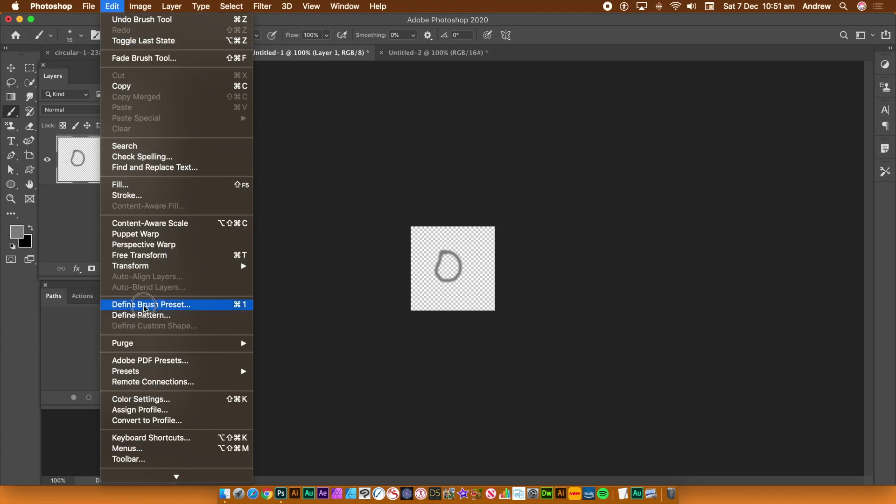
left_click(150, 316)
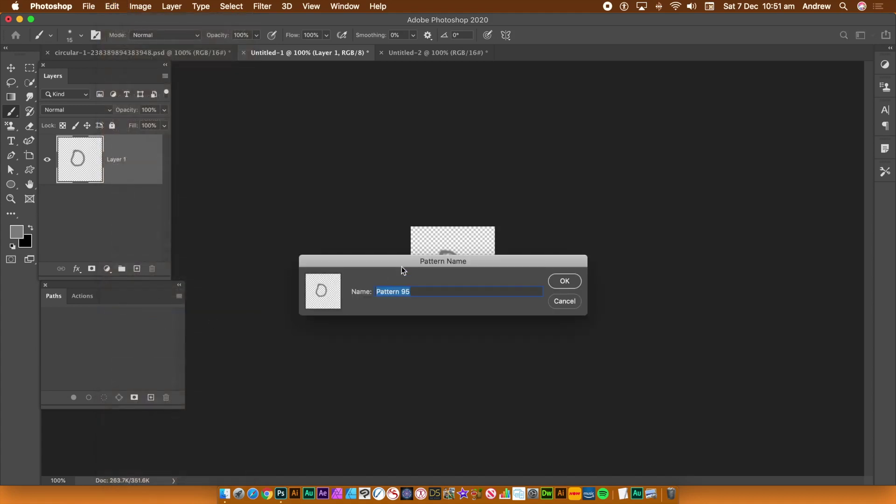
left_click(561, 281)
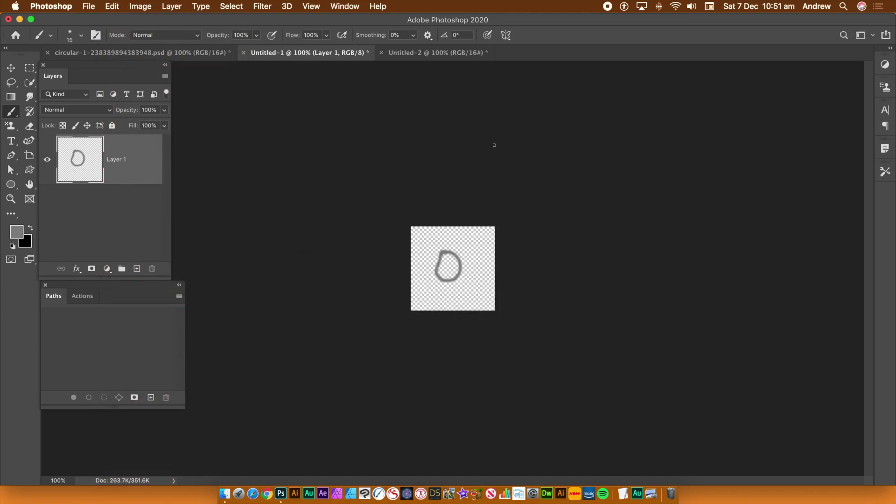
Step: Switch to the Untitled-2 document and undo the earlier edits until the old work path is gone
left_click(412, 53)
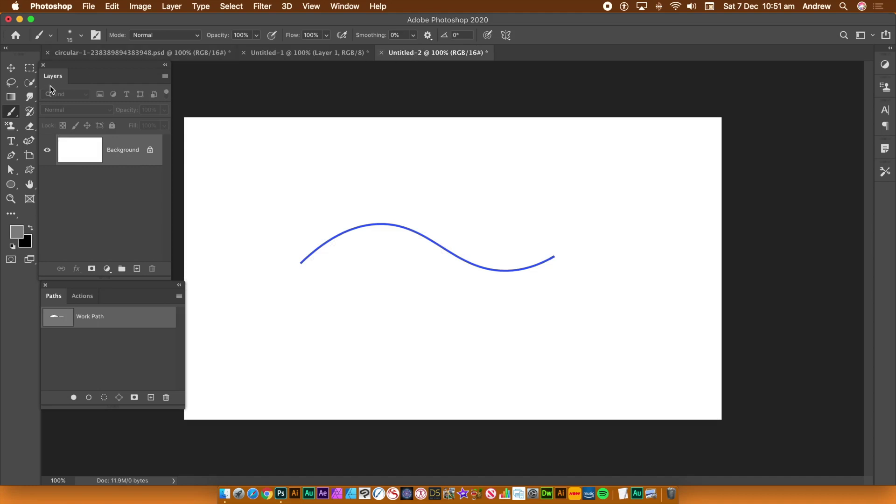
key("super+z")
key("super+z")
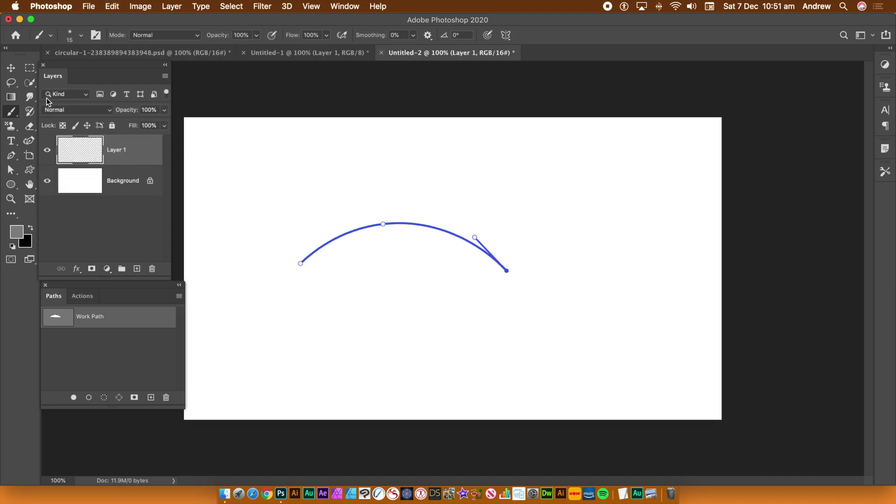
key("super+z")
key("super+z")
key("super+z")
key("super+z")
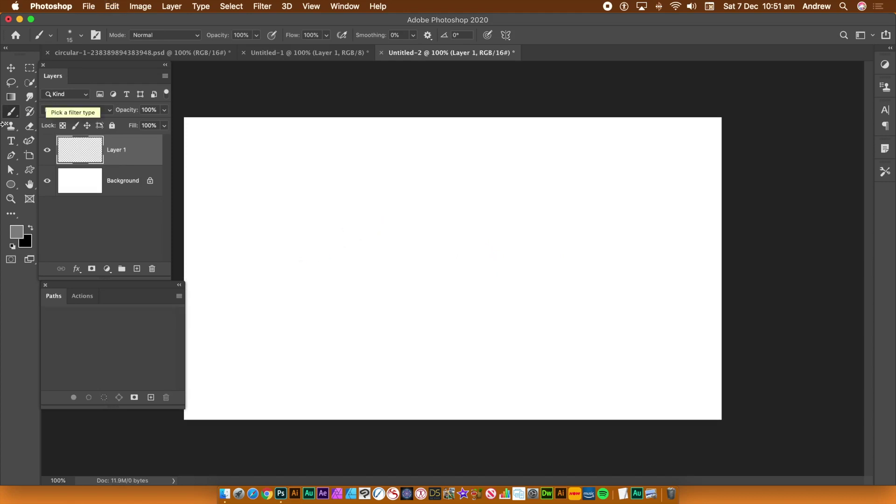
Step: Draw an open wavy path with six points across the middle of the canvas using the Curvature Pen tool in Path mode
left_click(29, 145)
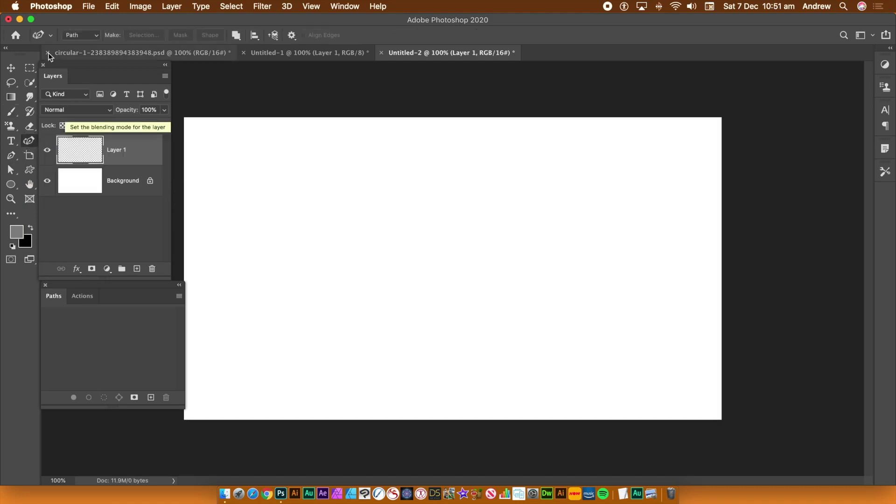
left_click(83, 33)
left_click(88, 37)
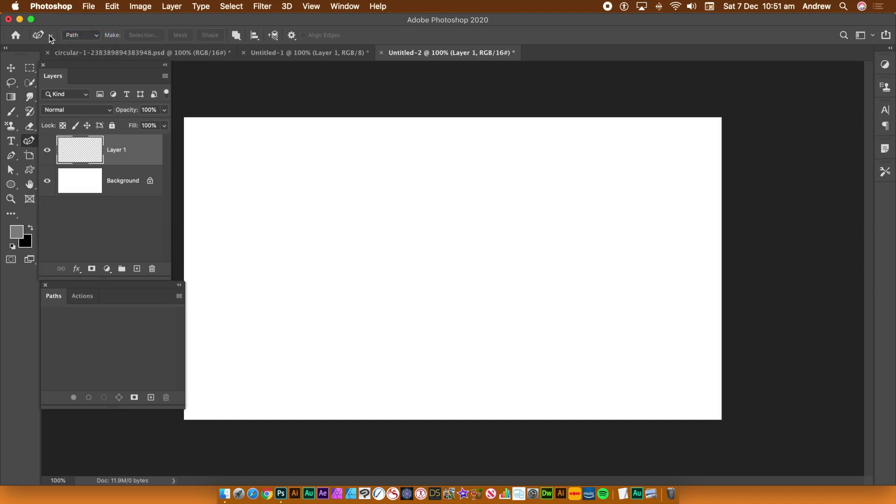
left_click(301, 279)
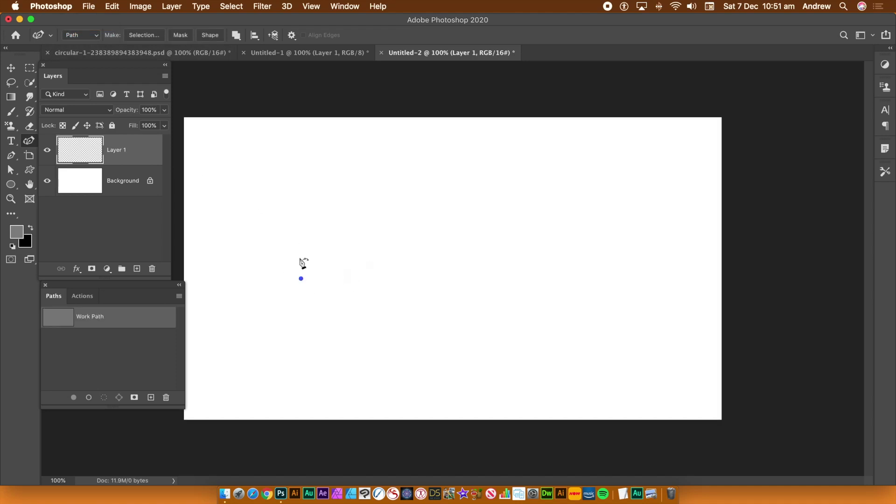
left_click(363, 229)
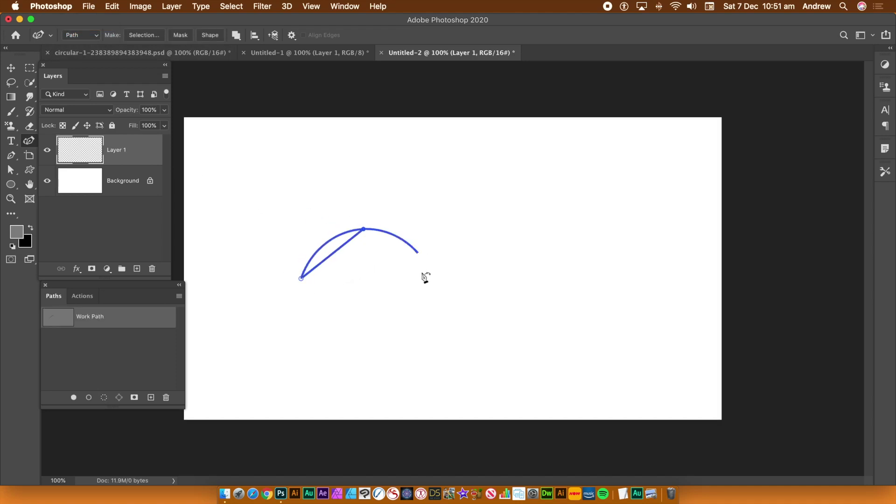
left_click(428, 279)
left_click(527, 241)
left_click(567, 302)
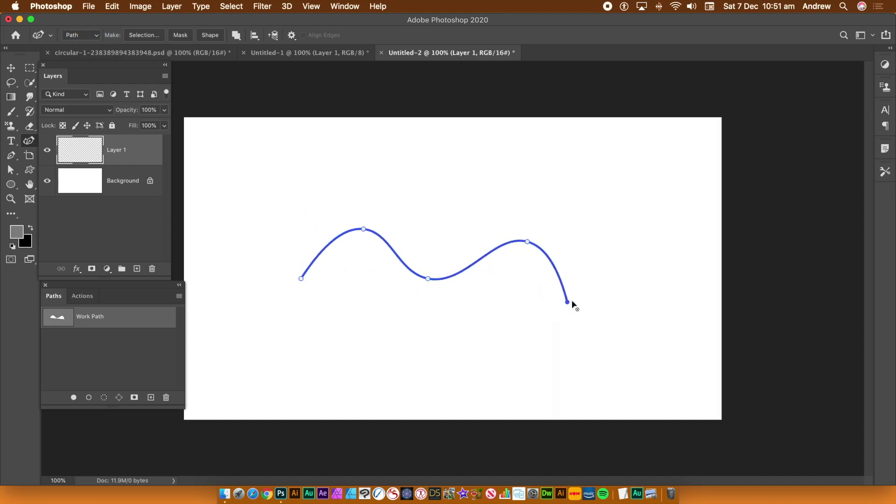
left_click(618, 266)
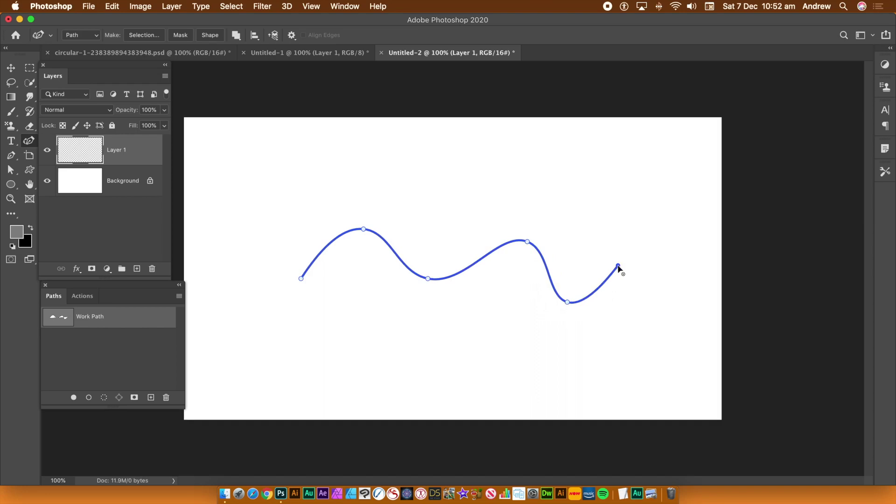
key("Escape")
Step: Add a new layer above Layer 1 with the default name and settings
left_click(171, 6)
mouse_move(182, 21)
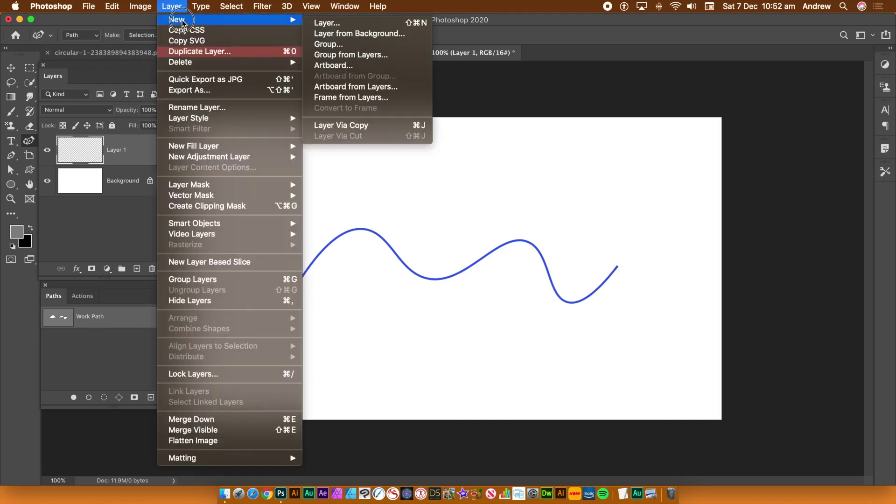
left_click(339, 23)
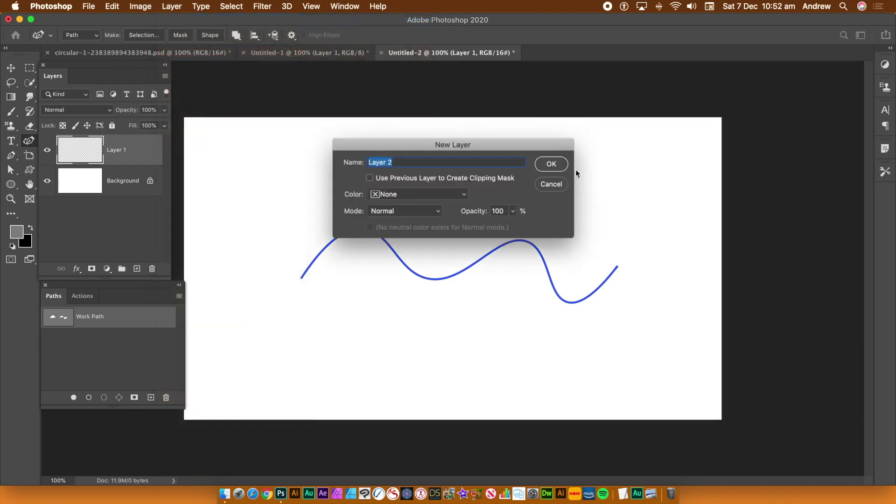
left_click(551, 164)
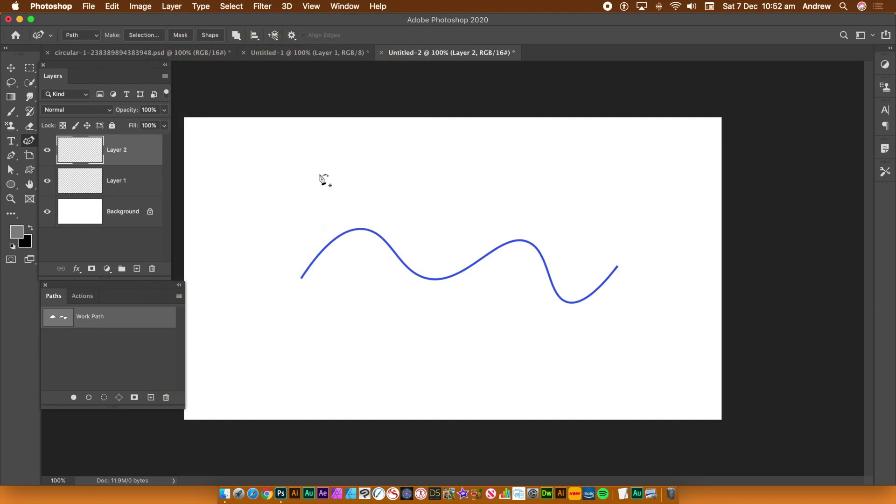
Step: Set up a Fill on the new layer with Pattern contents and the Place Along Path script
left_click(112, 7)
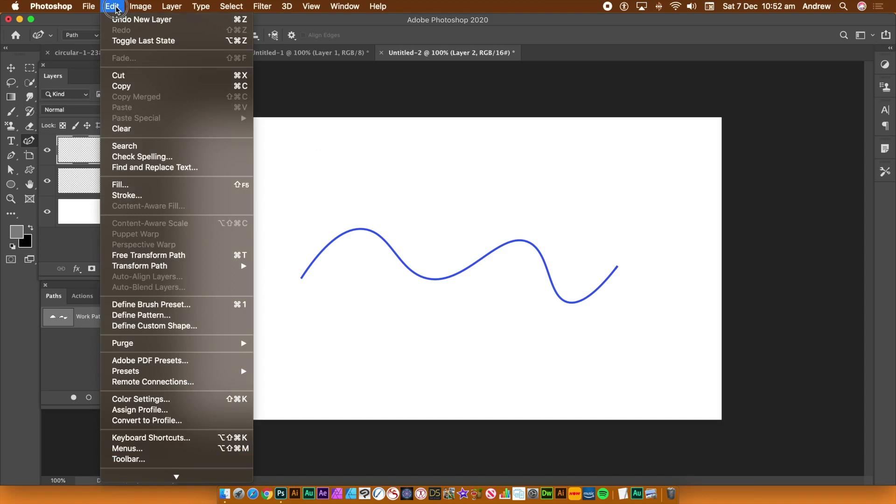
left_click(121, 186)
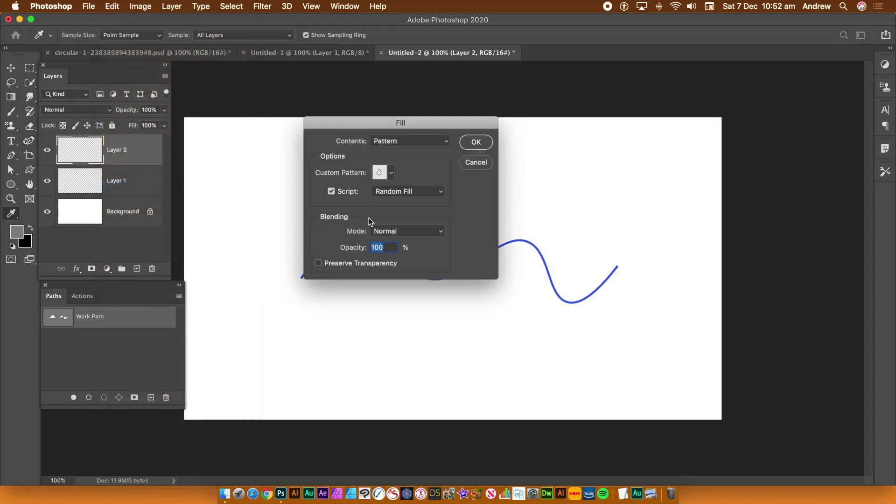
left_click(411, 193)
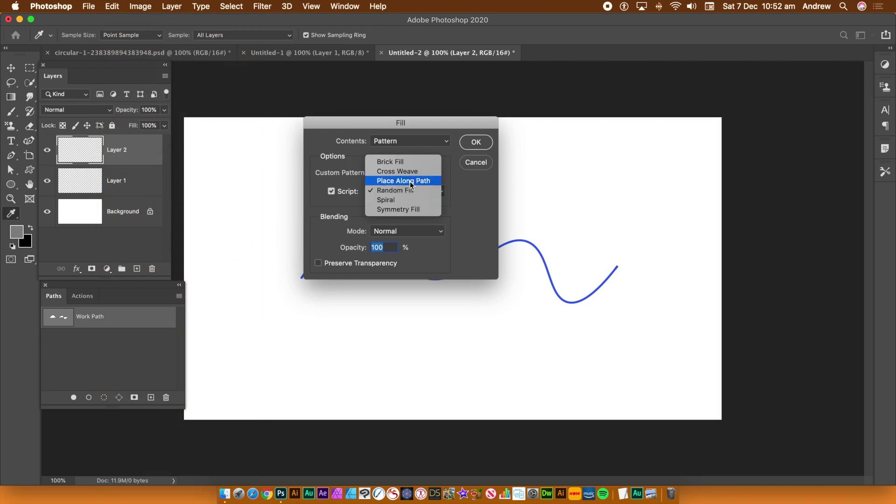
left_click(410, 181)
left_click(412, 141)
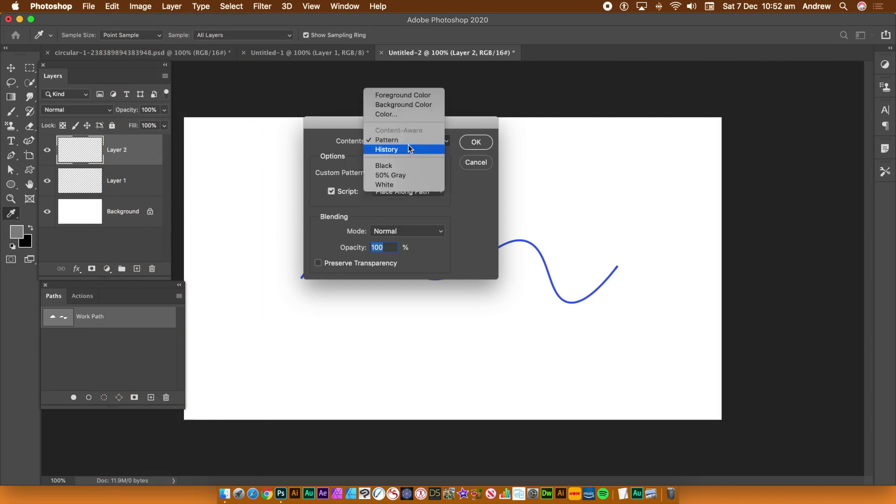
left_click(409, 140)
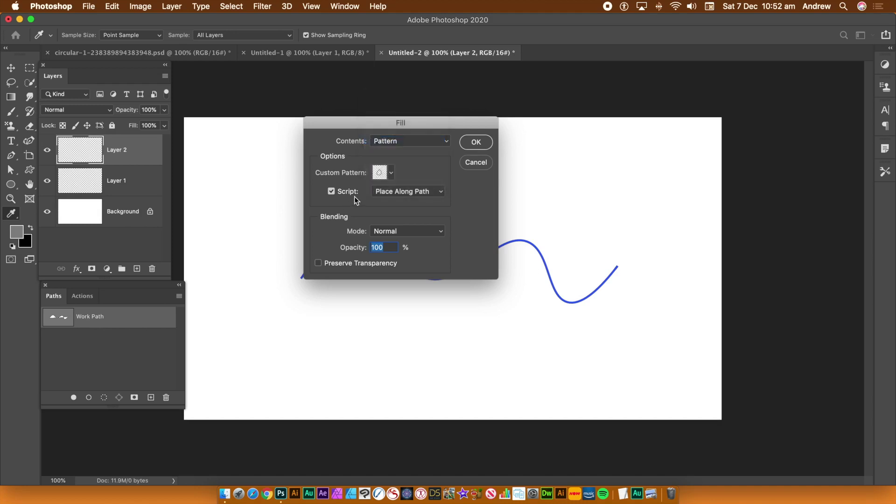
Step: Choose the newly defined ring as the custom pattern and confirm the fill to open the Place Along Path settings
left_click(340, 194)
left_click(337, 193)
left_click(390, 174)
left_click(325, 361)
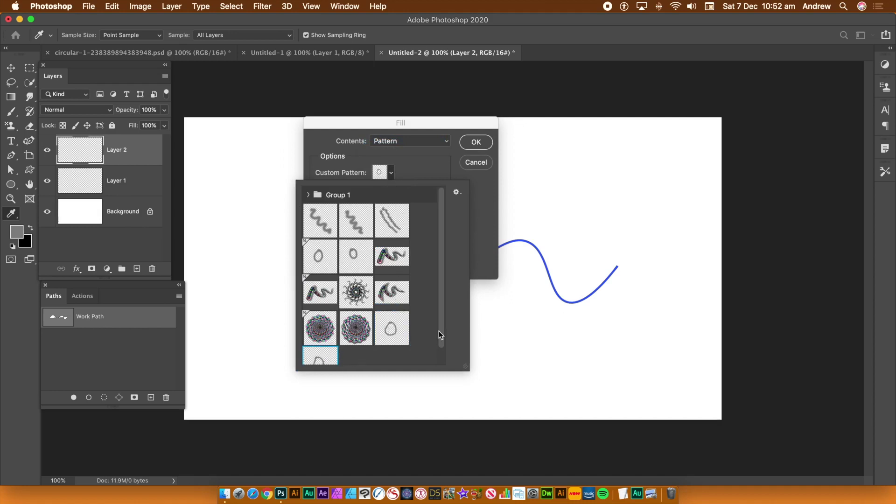
left_click(480, 242)
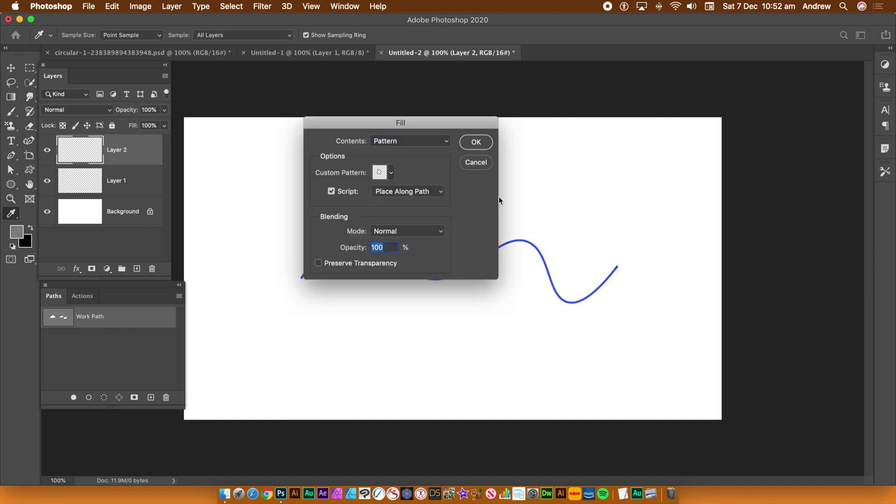
left_click(478, 145)
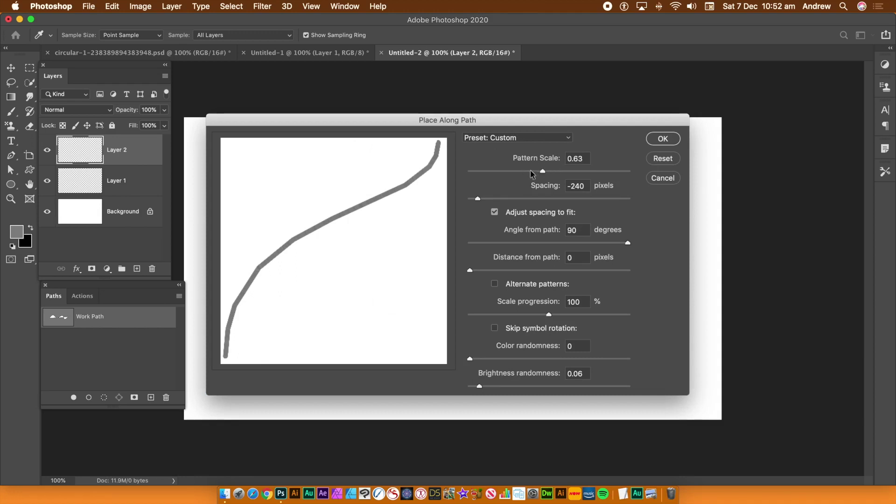
Step: Set Pattern Scale to 0.1, Spacing to -215 pixels, Scale progression to 100.9% and Color randomness to 1 for the path fill
left_click_drag(531, 171, 470, 173)
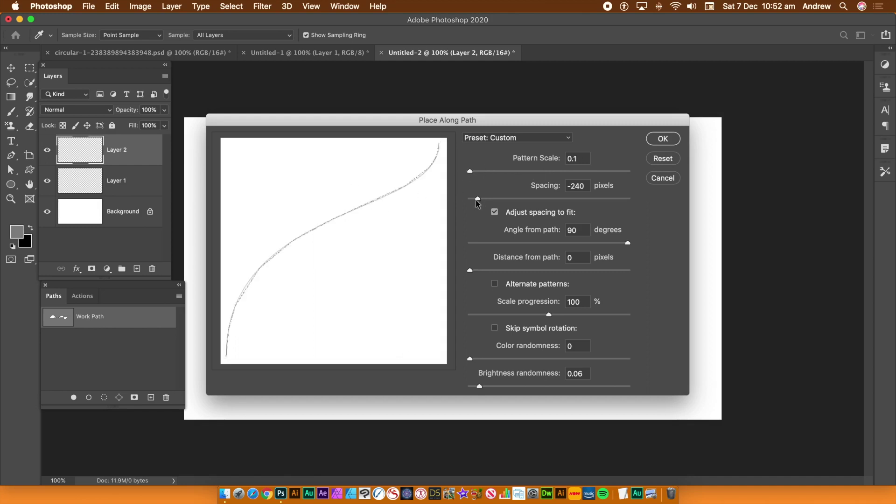
left_click_drag(483, 202, 481, 202)
left_click(582, 302)
key("Tab")
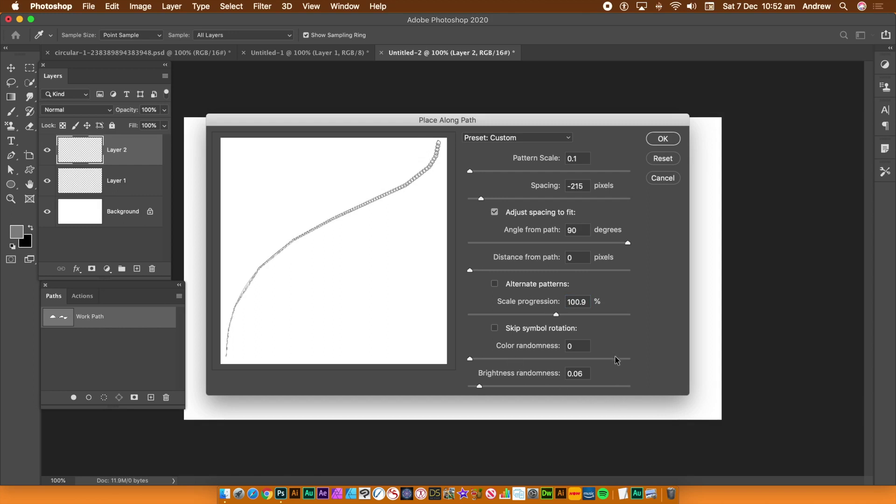
left_click(627, 359)
Step: Set the path fill's Spacing to -300 pixels and Angle from path to 0 degrees, and apply the fill
left_click(494, 210)
left_click_drag(480, 199, 471, 201)
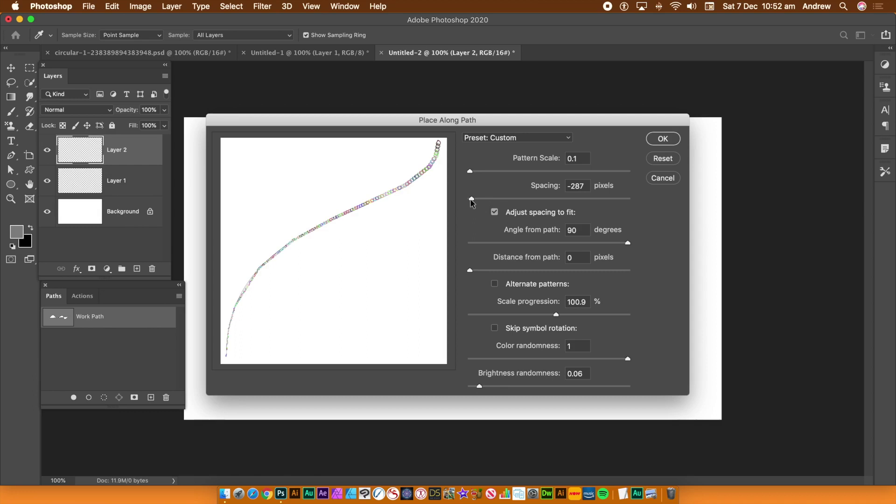
left_click_drag(472, 201, 469, 201)
double_click(577, 231)
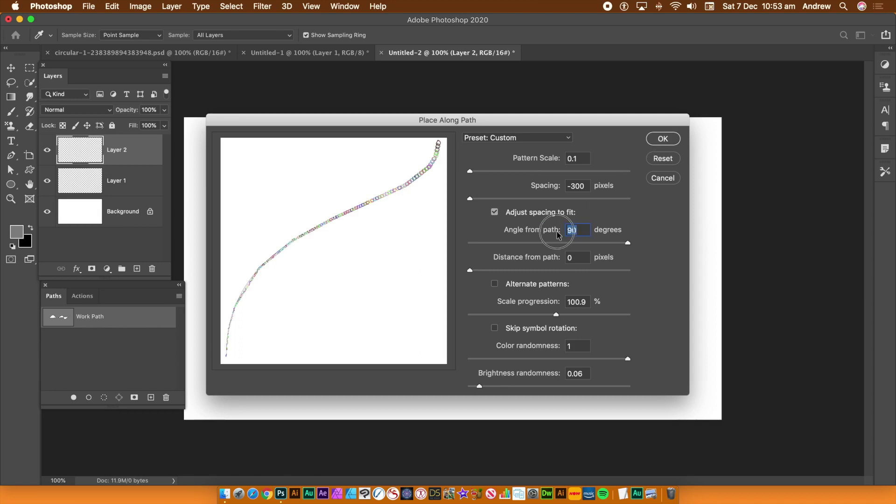
type("0")
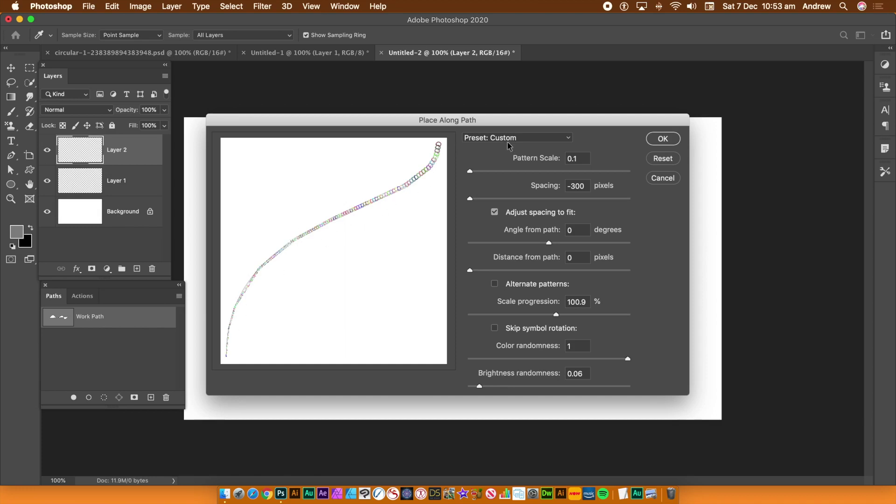
left_click(666, 139)
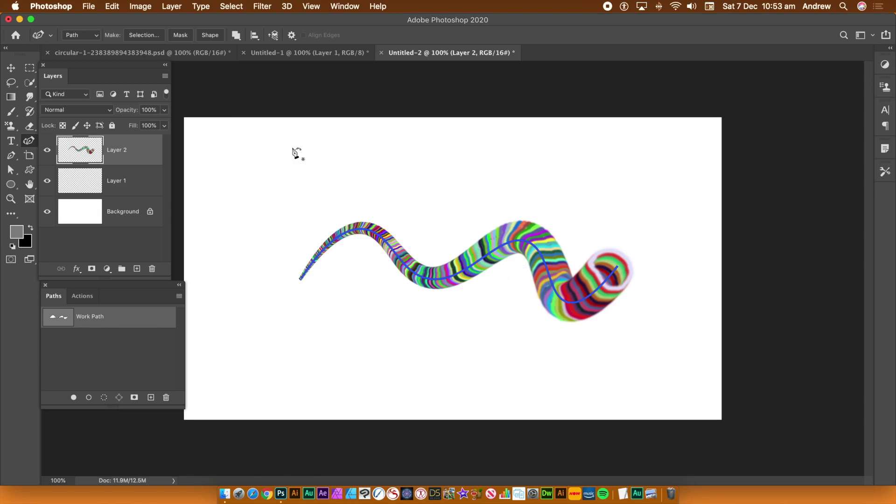
Step: Add a Bevel & Emboss effect to the striped tube on Layer 2 and set its Size to 117 px
left_click(172, 5)
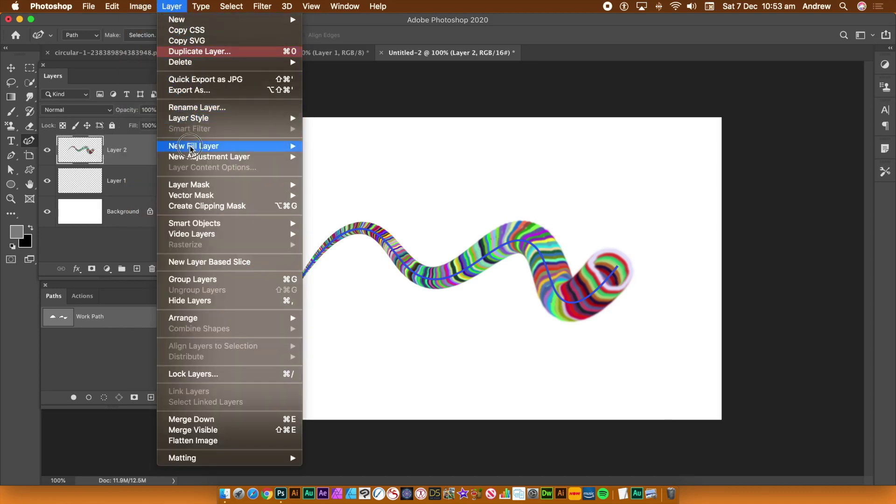
mouse_move(217, 118)
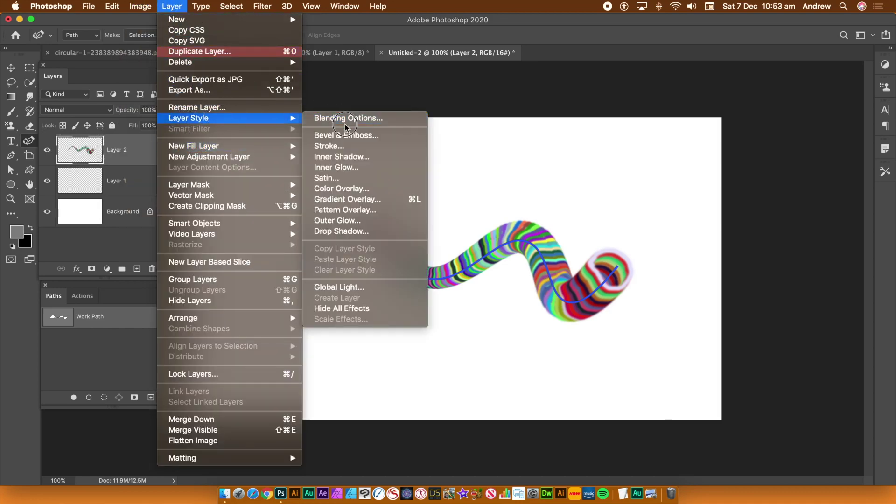
left_click(349, 138)
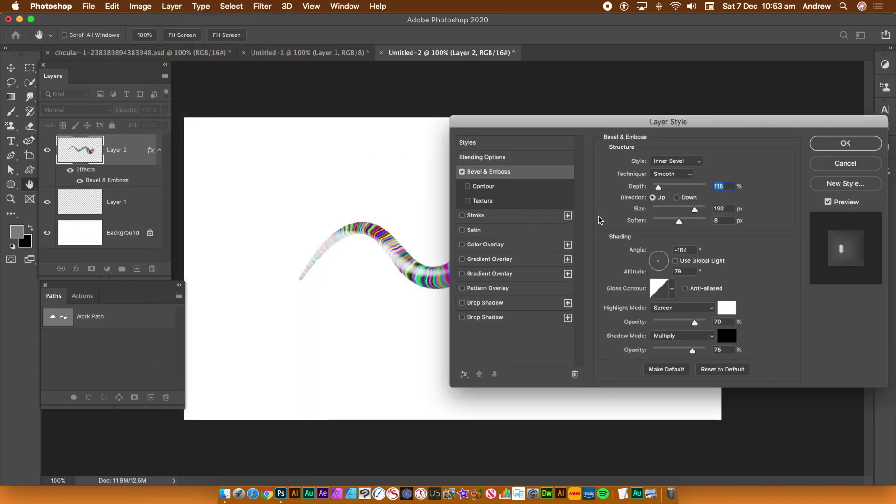
mouse_move(648, 125)
left_mouse_down()
mouse_move(851, 148)
mouse_move(688, 127)
left_mouse_up()
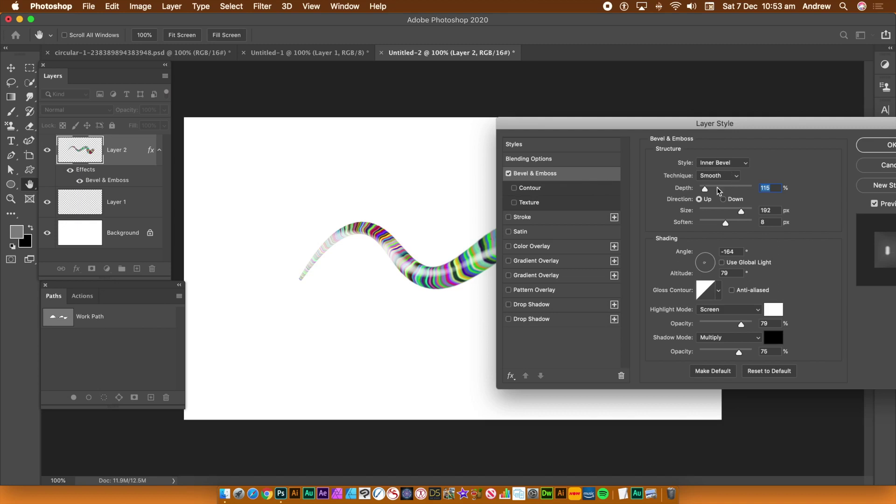
left_click(735, 211)
left_click_drag(735, 211, 727, 213)
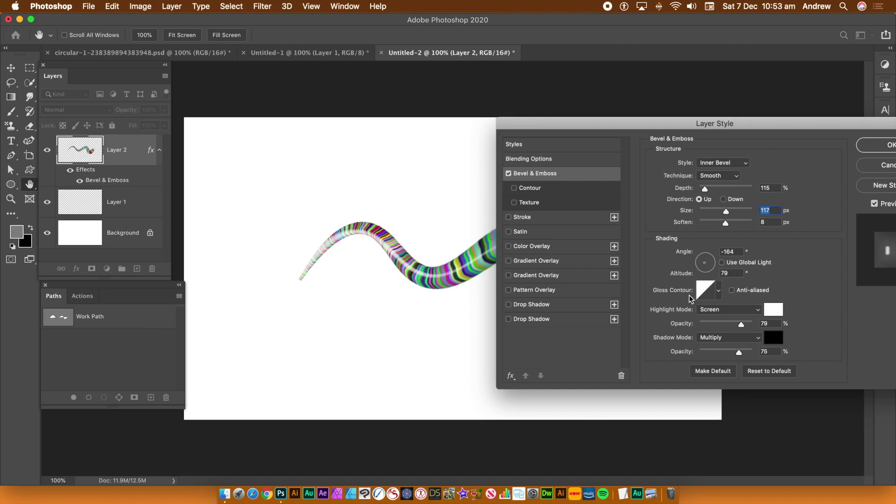
Step: Try other gloss contours on the bevel, then restore the linear contour
left_click(717, 291)
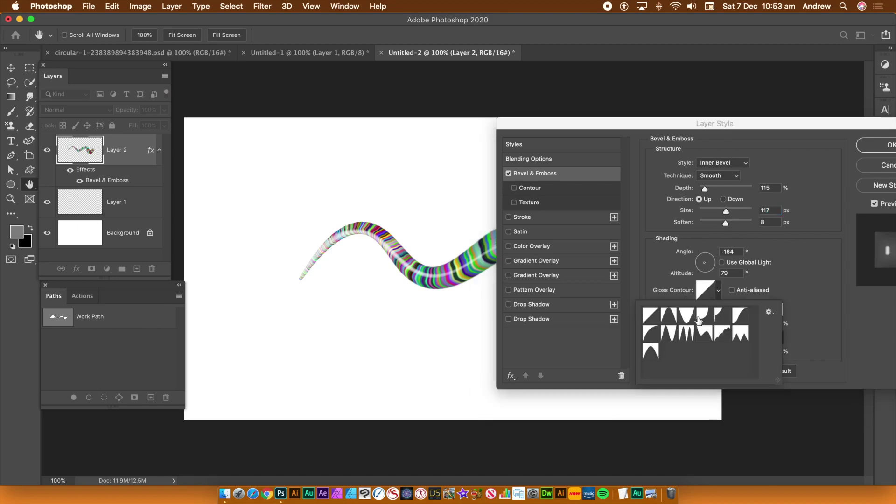
left_click(700, 319)
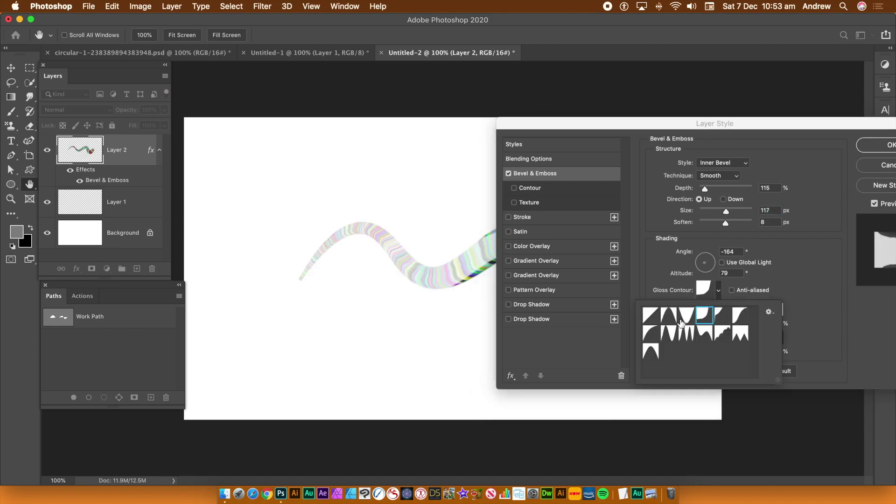
left_click(681, 321)
left_click(653, 322)
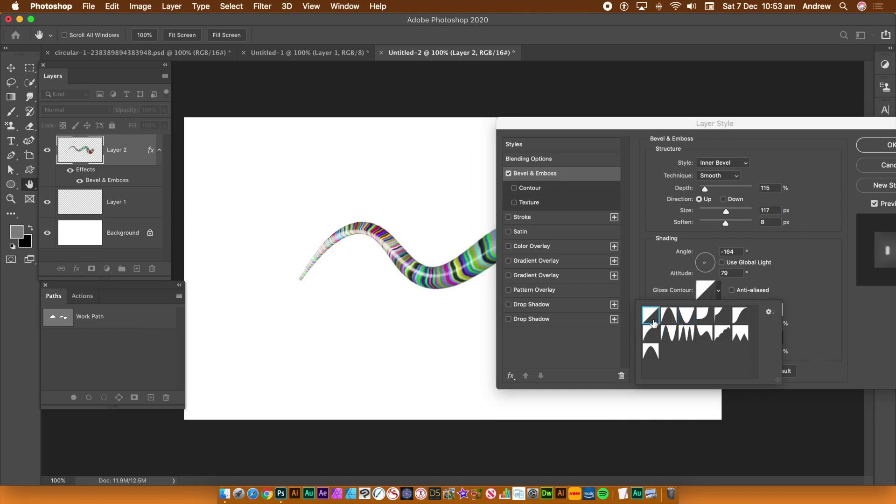
left_click(783, 242)
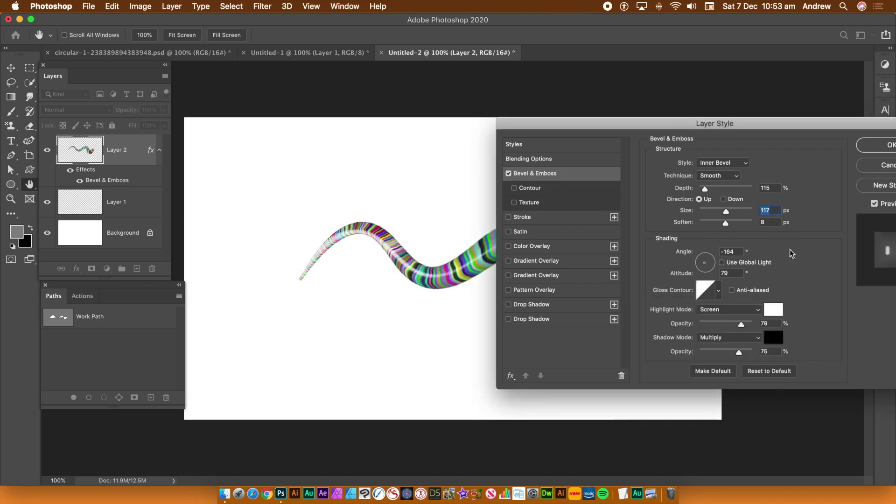
Step: Set the bevel's light Angle to 163° and Altitude to 74°, and apply the layer style
left_click(702, 260)
left_click_drag(701, 259, 703, 262)
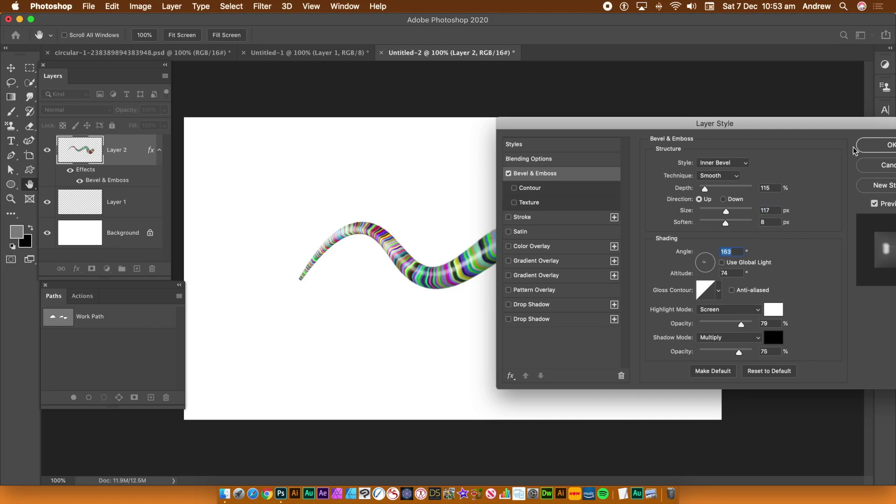
left_click(874, 148)
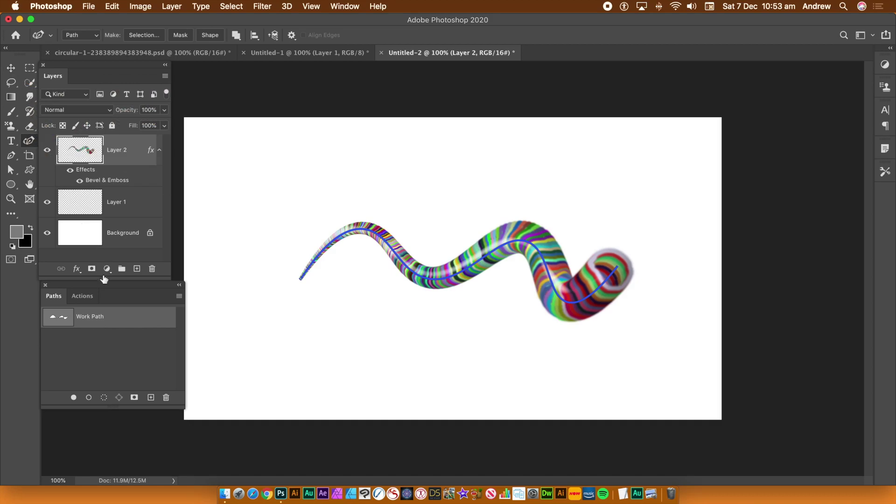
Step: Delete Layer 1 and the Background layer, and deselect the Work Path
left_click(104, 254)
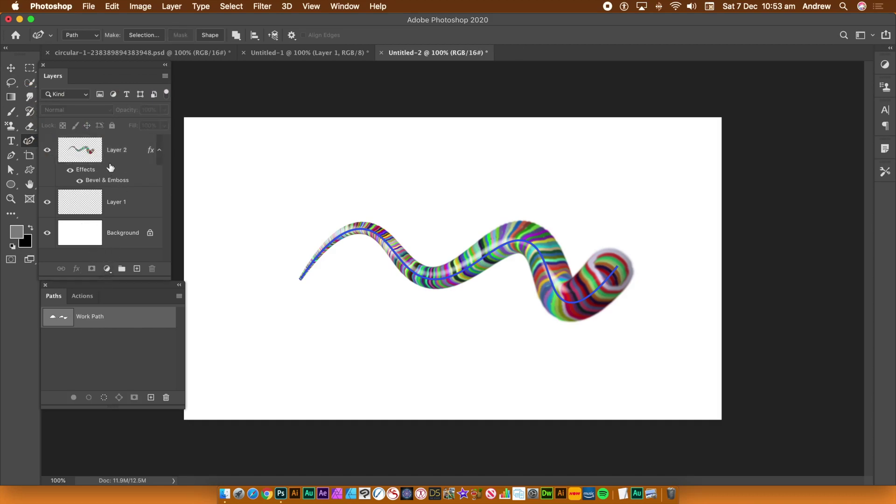
left_click(121, 150)
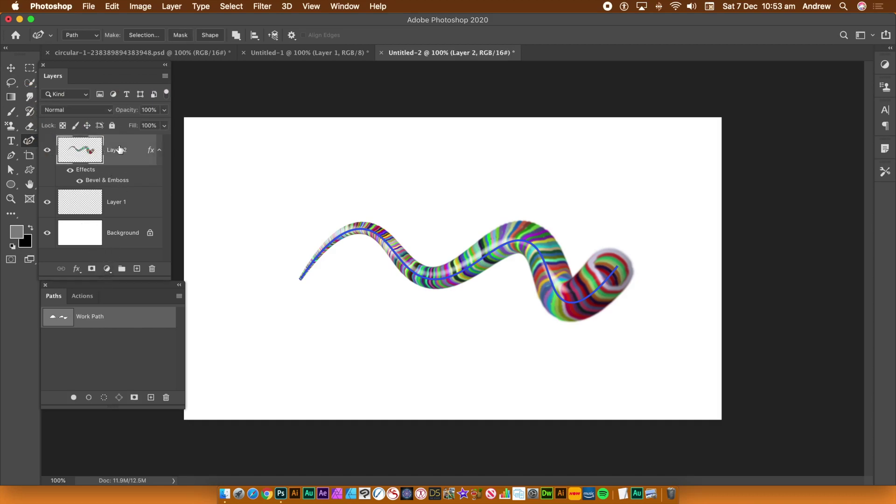
left_click(133, 205)
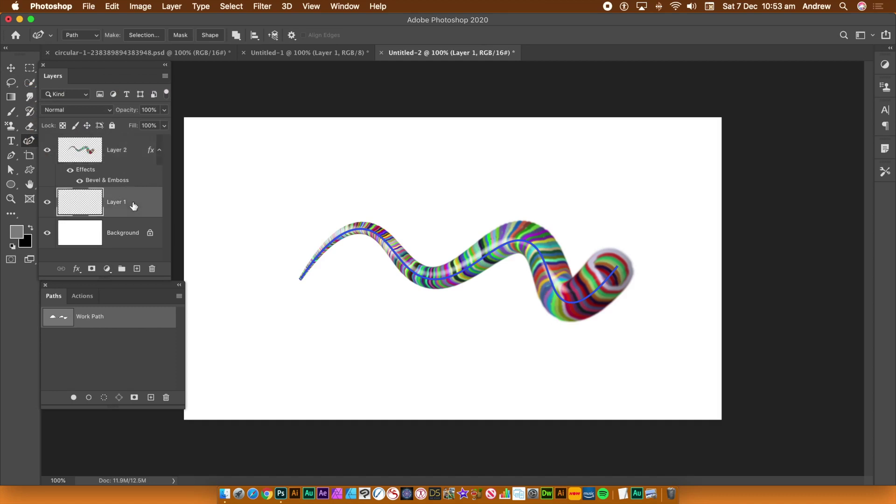
left_click(152, 269)
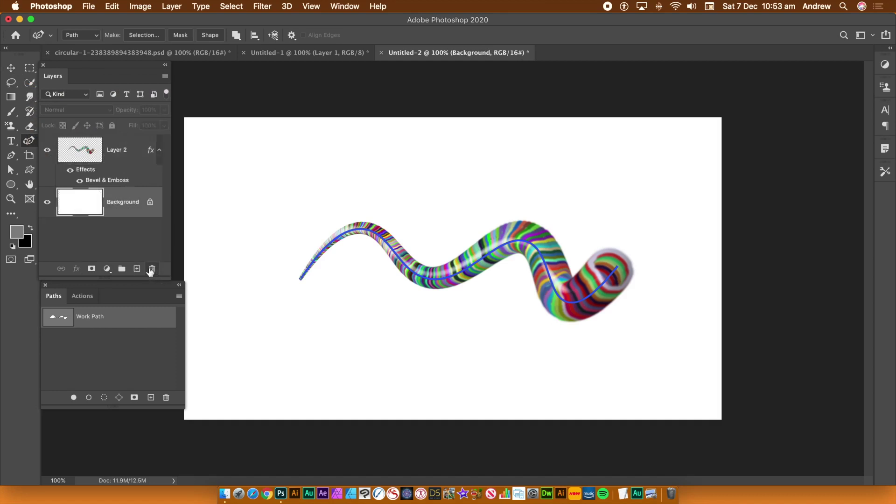
left_click(152, 270)
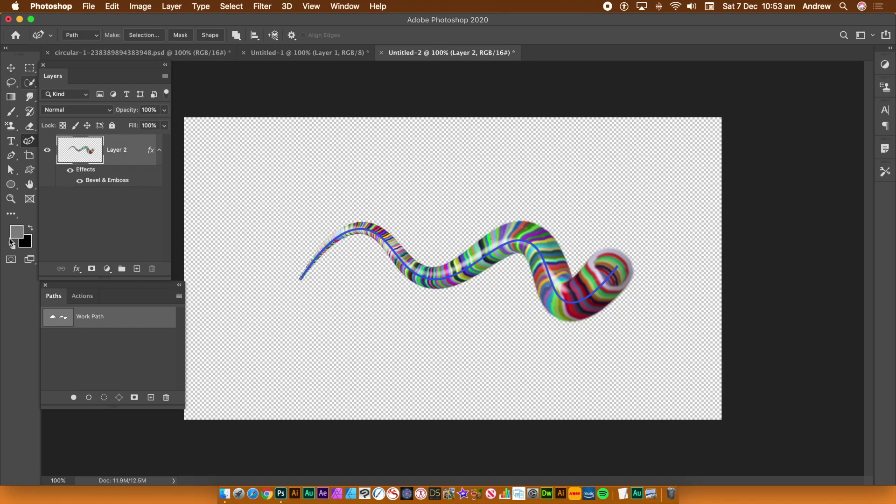
left_click(102, 337)
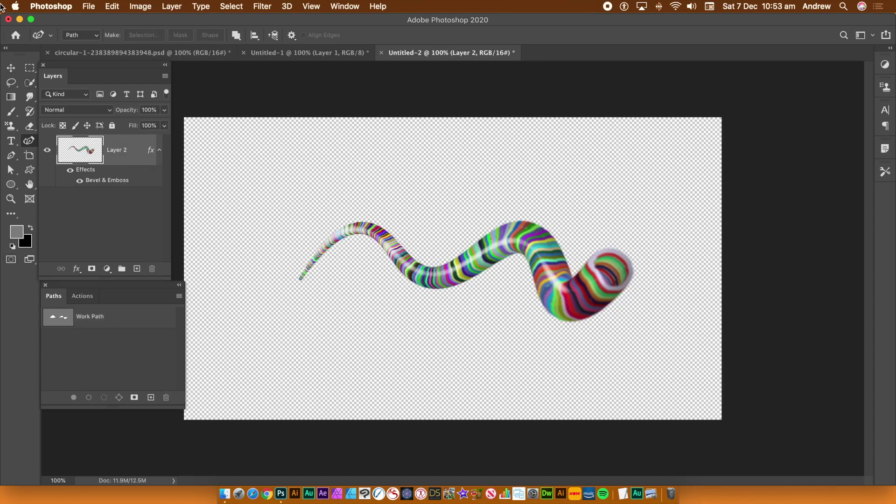
Step: Scale the striped tube down proportionally to about 74% using the Move tool's transform controls
left_click(11, 68)
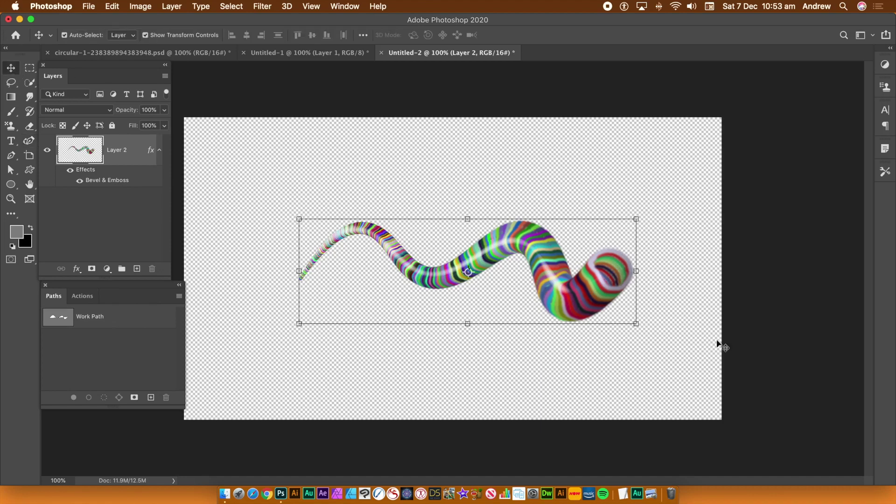
left_click_drag(636, 323, 552, 293)
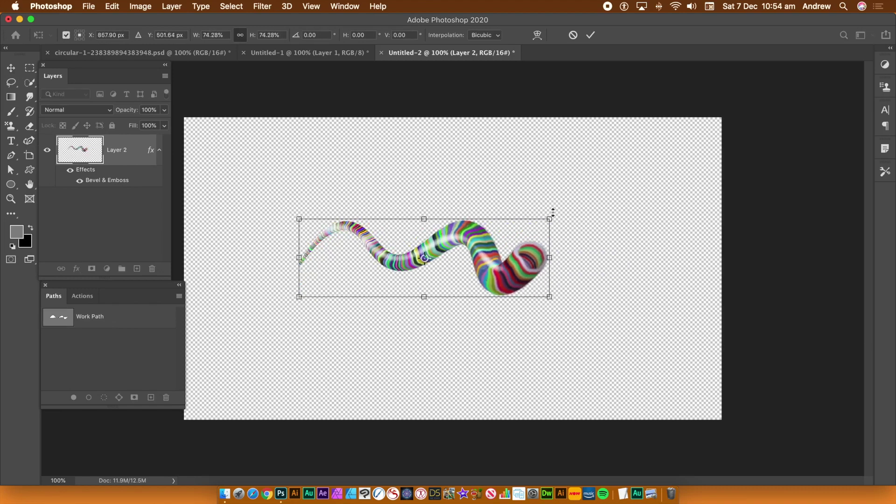
mouse_move(557, 206)
left_mouse_down()
mouse_move(526, 174)
mouse_move(536, 216)
mouse_move(554, 207)
mouse_move(555, 216)
mouse_move(558, 206)
left_mouse_up()
key("Return")
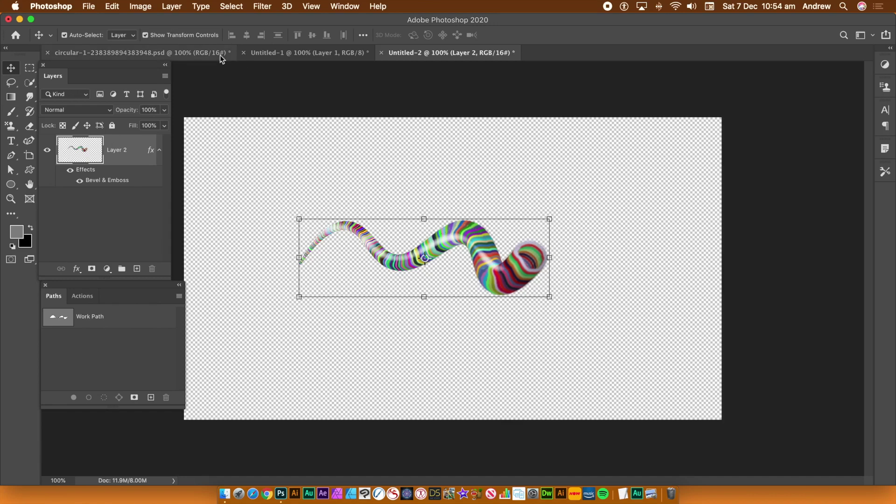
Step: Add a Drop Shadow to the striped tube with an Angle of 90° and a Distance of 14 px
left_click(172, 7)
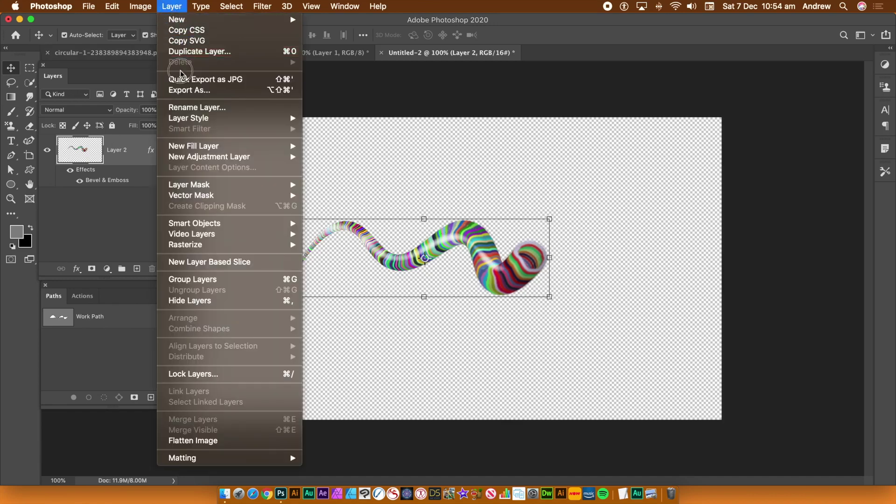
mouse_move(285, 120)
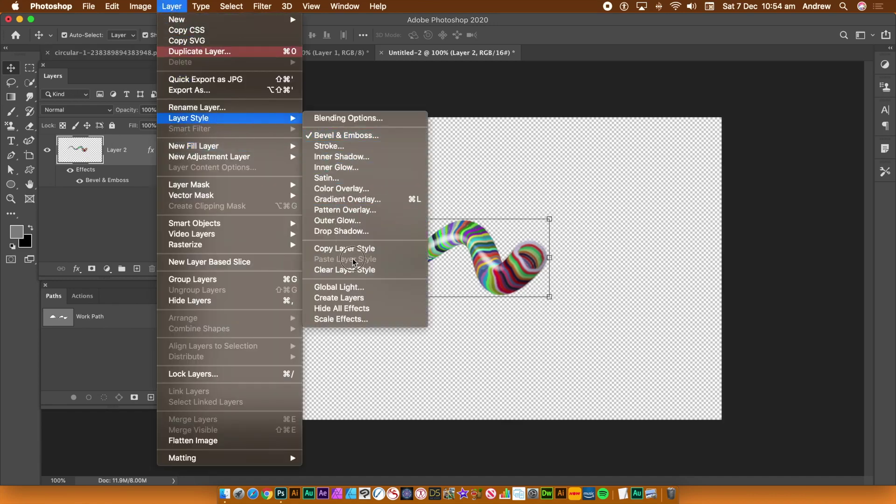
left_click(348, 231)
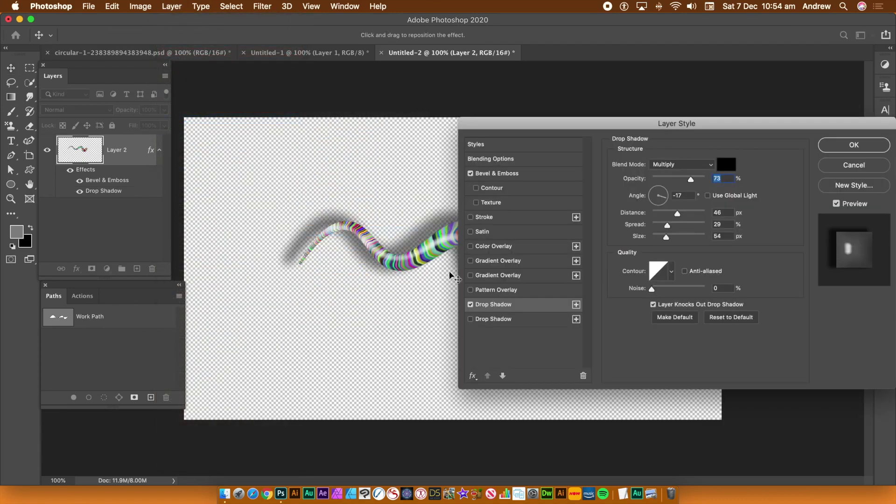
left_click_drag(425, 229, 437, 238)
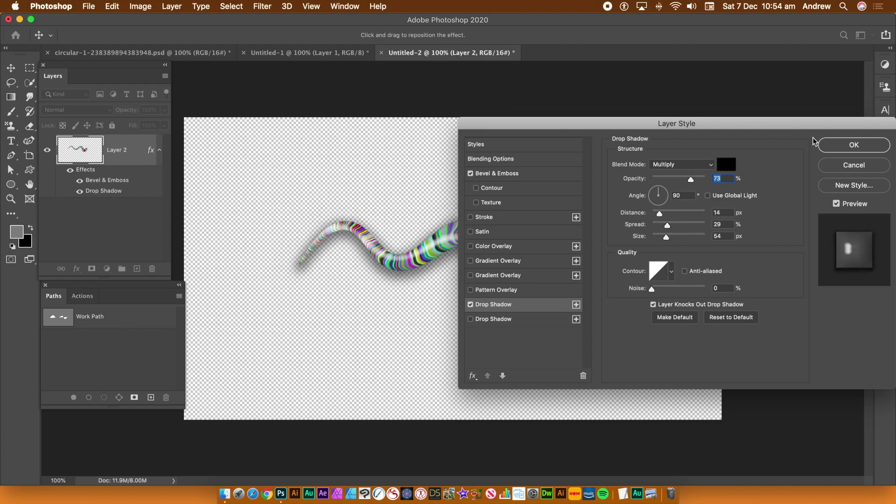
key("Return")
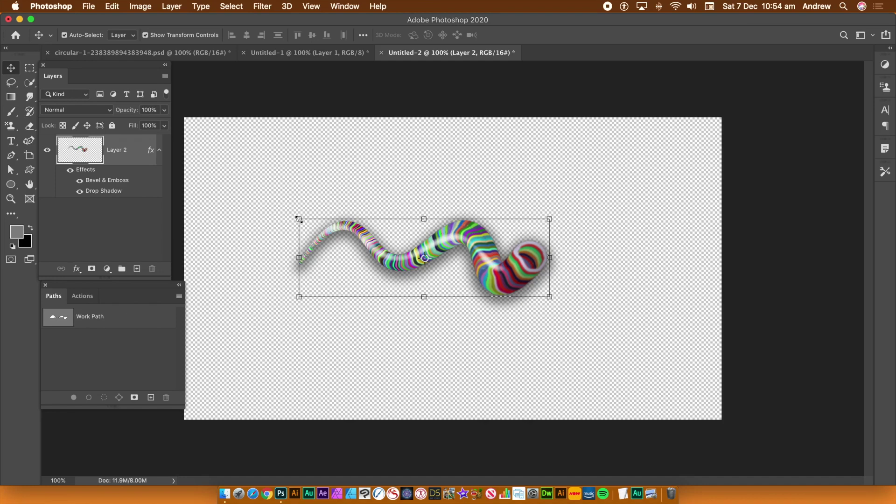
Step: Scale the shadowed tube down proportionally again to about 84%, keeping its lower-right corner in place
left_click_drag(323, 228, 339, 231)
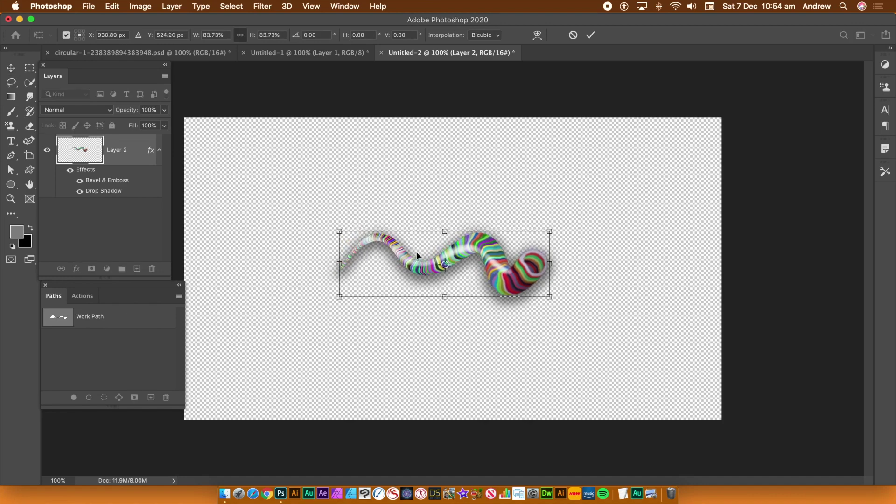
key("Return")
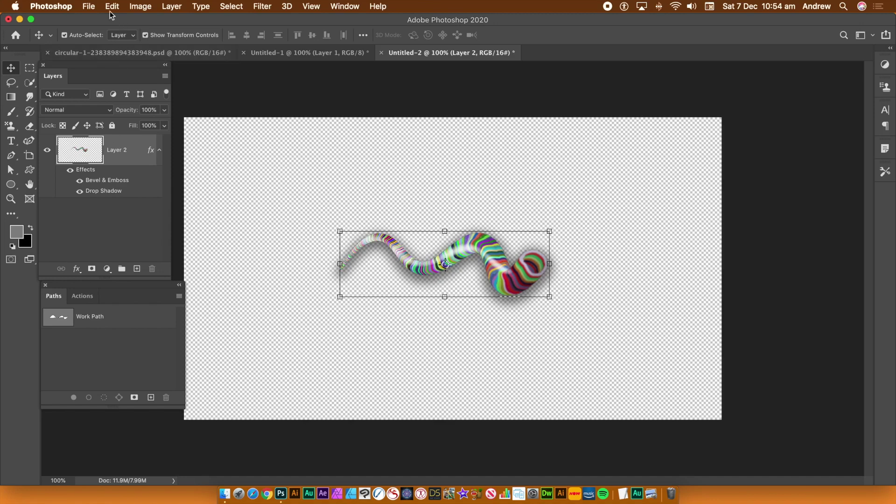
Step: Define a rectangular selection around the striped tube as a pattern with the default name, and clear the selection
left_click(29, 69)
left_click_drag(318, 209, 568, 320)
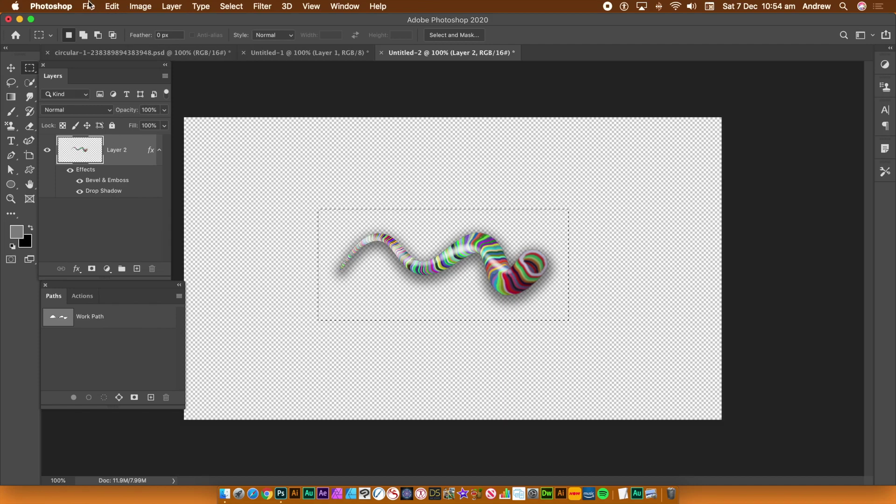
left_click(112, 6)
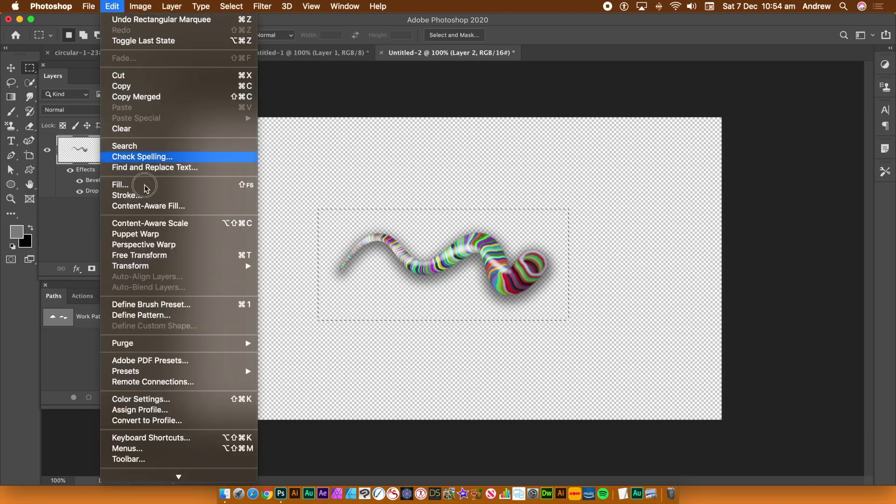
left_click(157, 317)
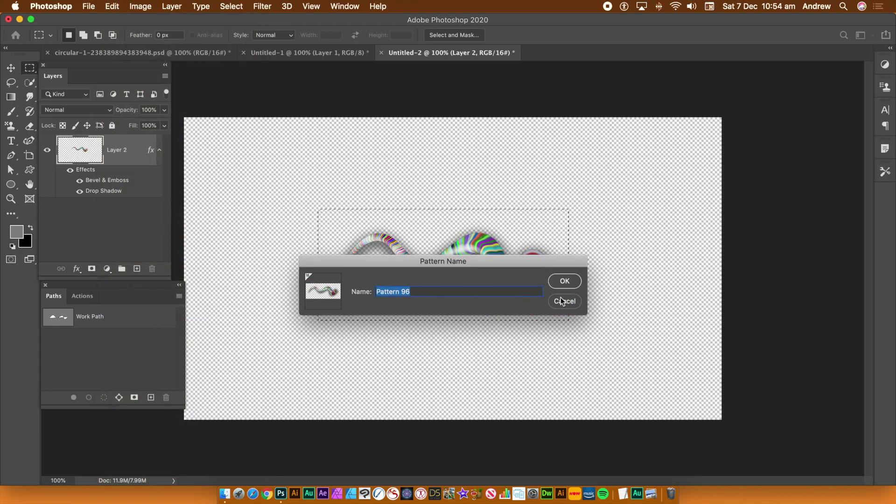
left_click(564, 281)
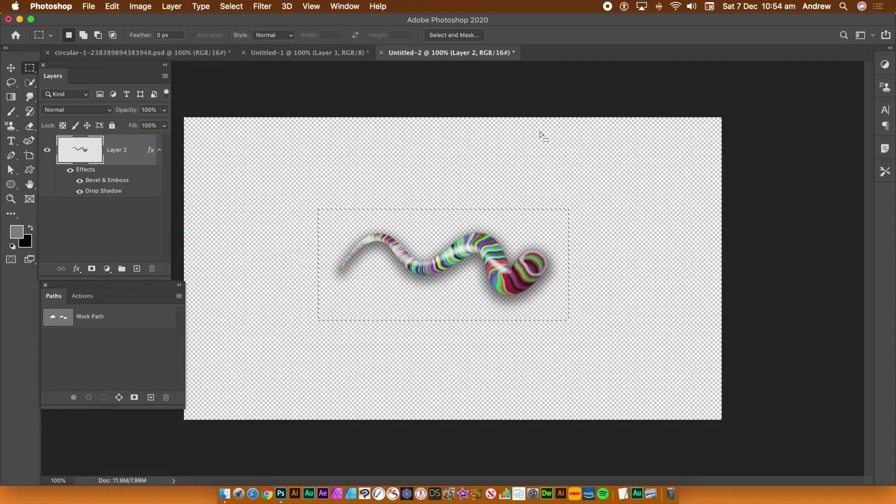
left_click(240, 6)
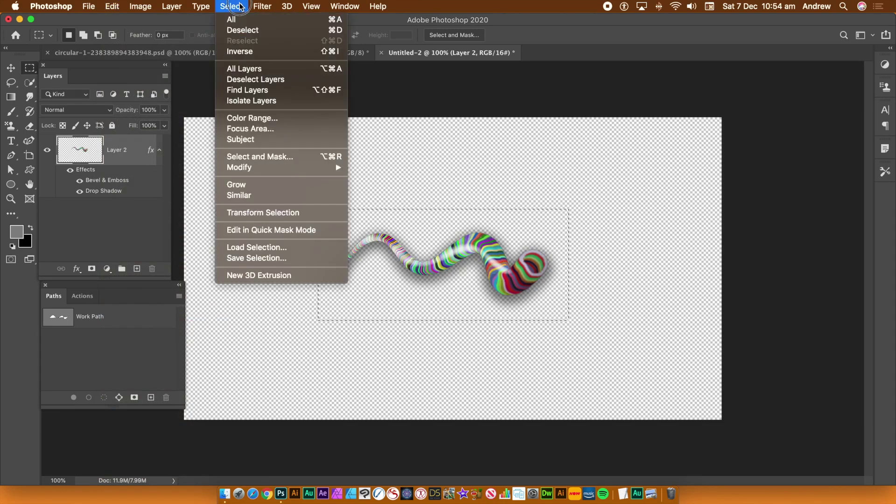
left_click(246, 31)
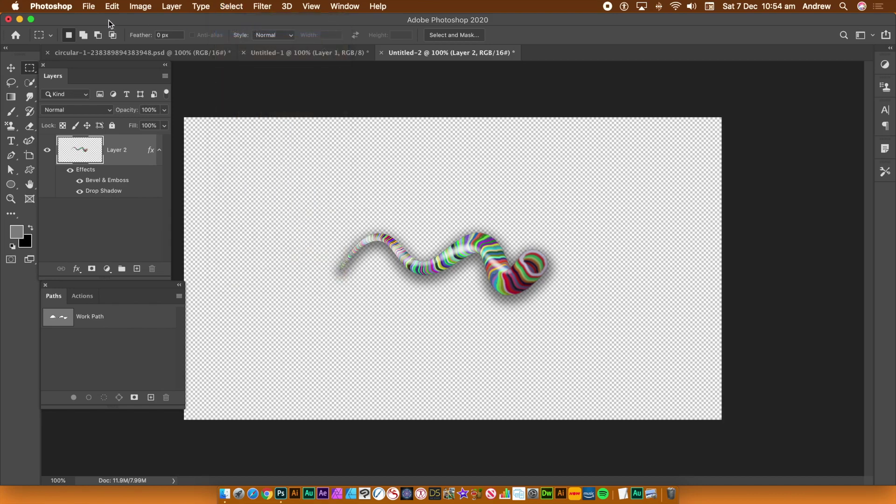
Step: Flatten the image and fill the resulting Background layer with white
left_click(170, 6)
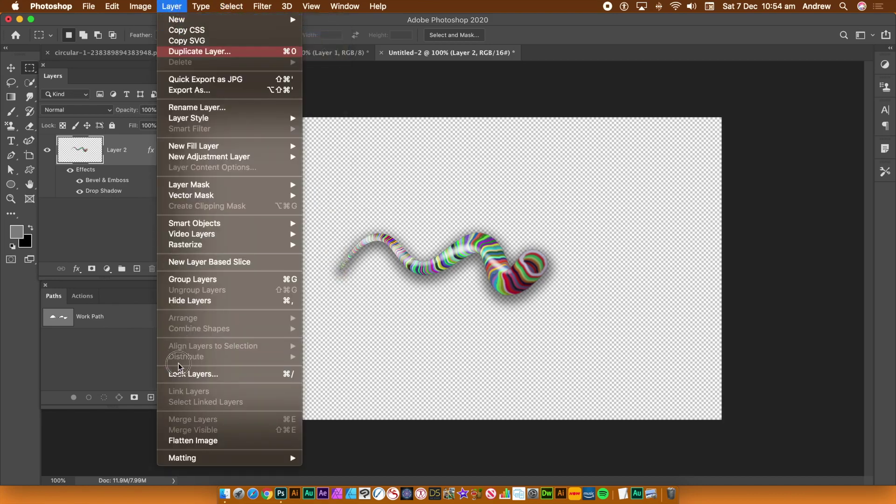
left_click(211, 441)
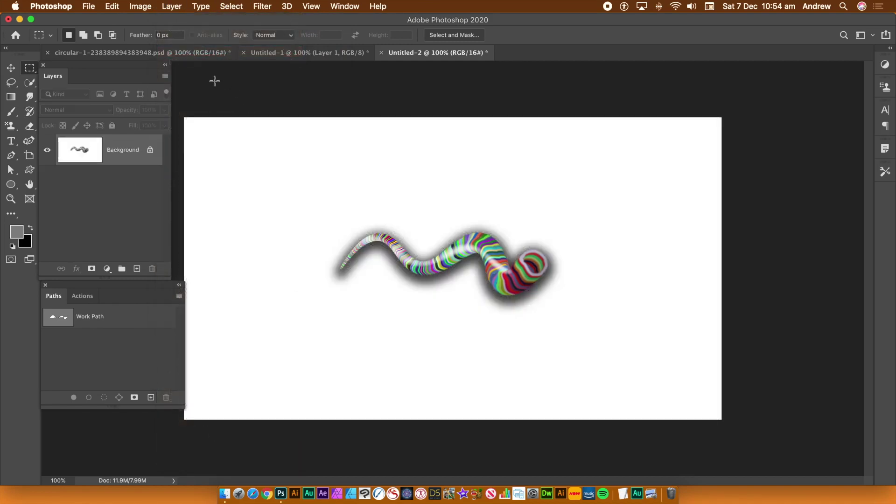
left_click(112, 6)
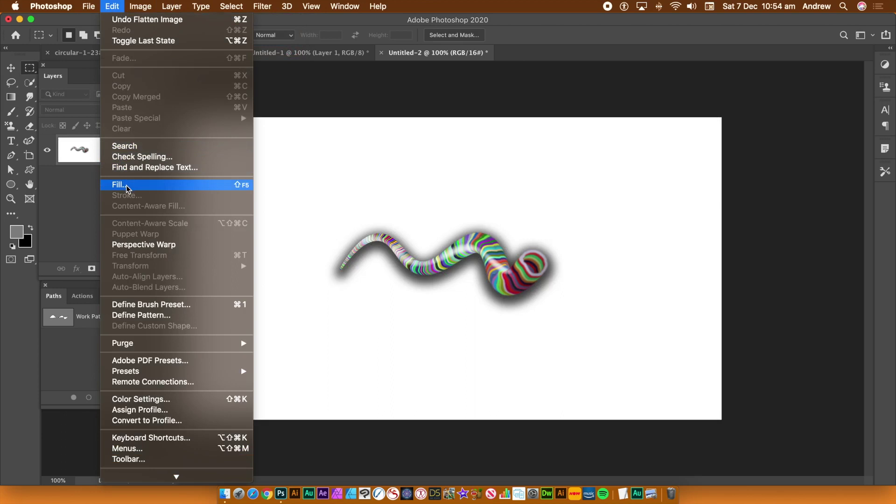
left_click(150, 187)
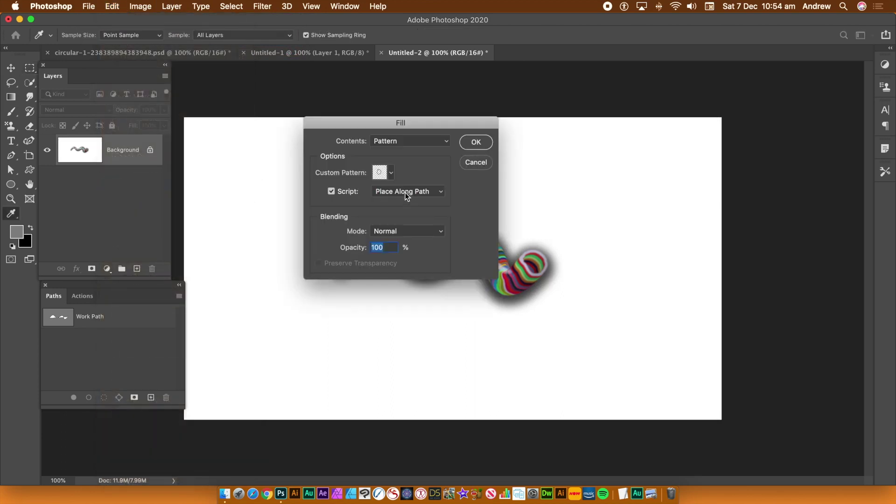
left_click(391, 141)
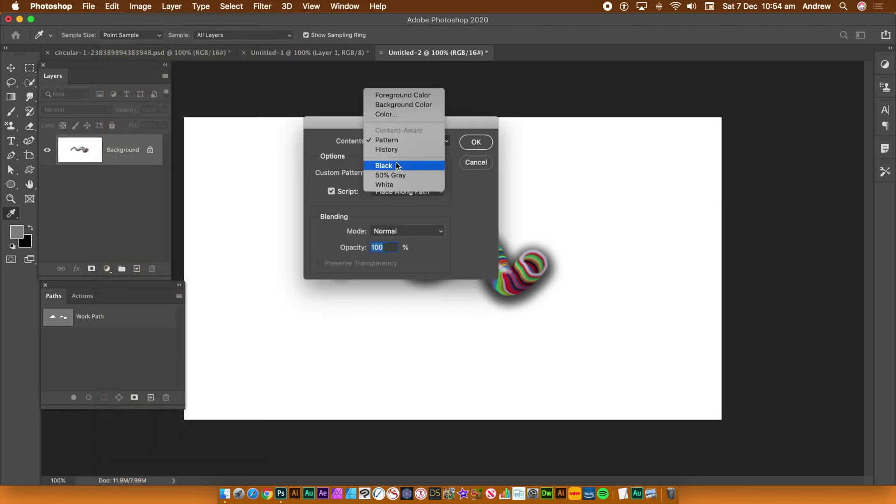
left_click(411, 184)
left_click(476, 142)
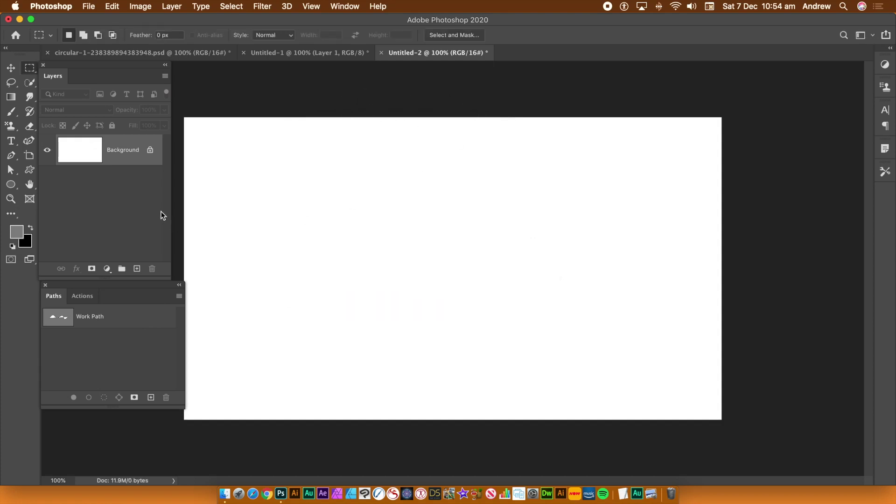
Step: Add a new empty layer above the white Background, keeping the default layer settings
left_click(168, 10)
mouse_move(173, 20)
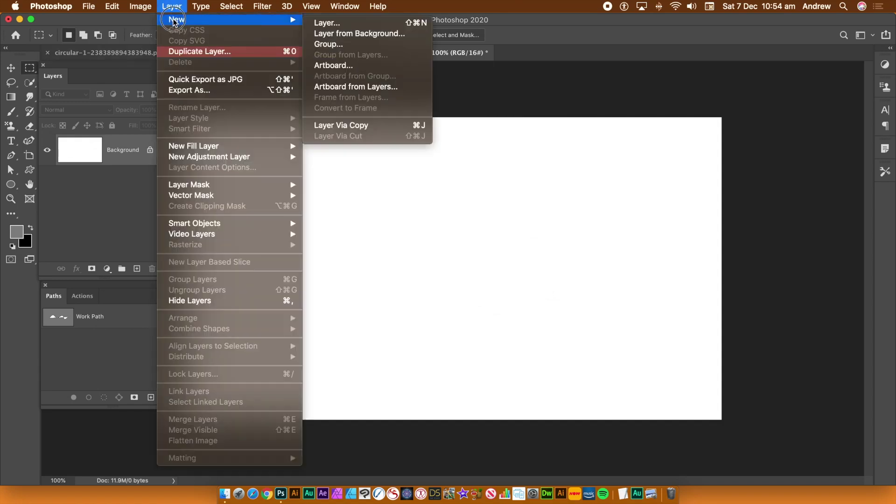
left_click(322, 24)
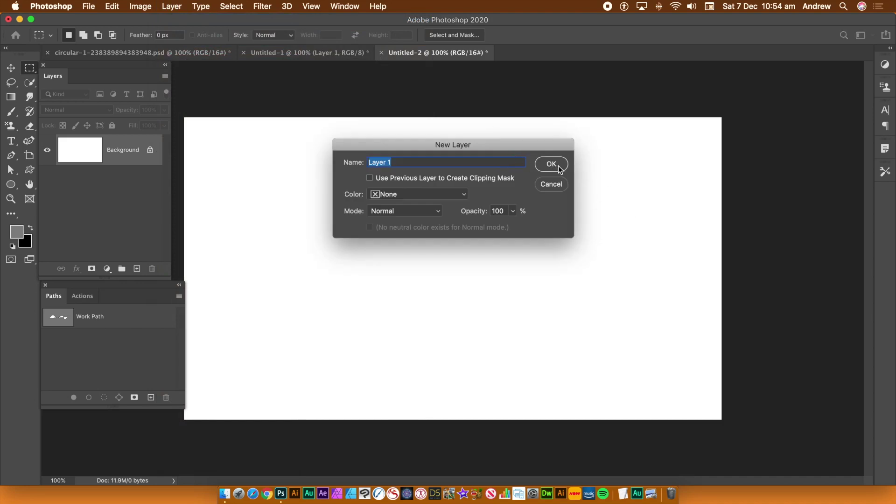
left_click(559, 167)
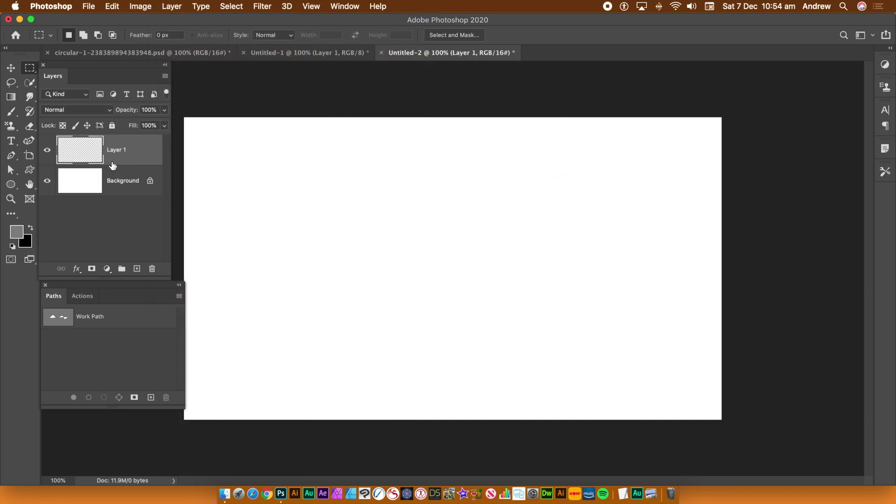
Step: Draw a circular path near the canvas centre with the Ellipse tool in Path mode
left_click(11, 185)
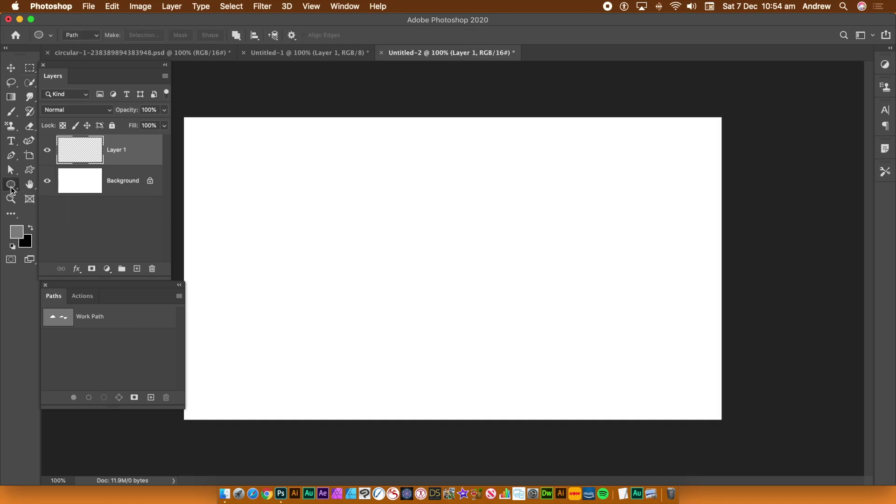
left_click(82, 37)
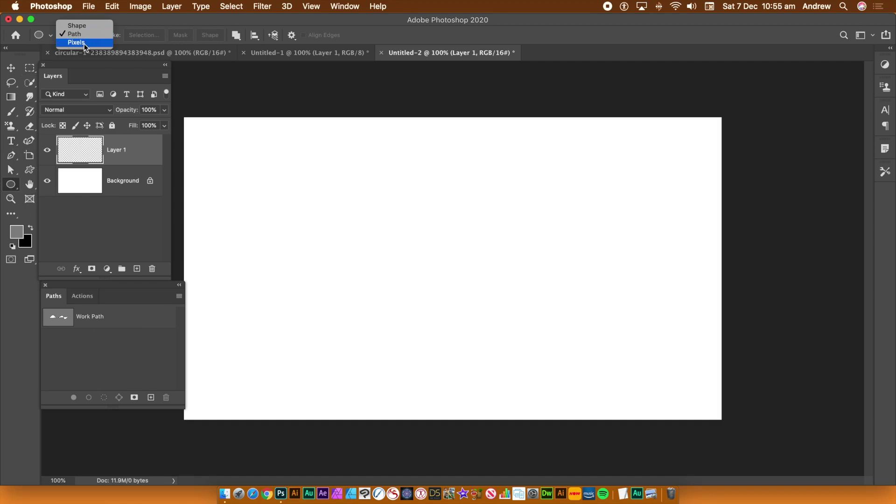
left_click(83, 37)
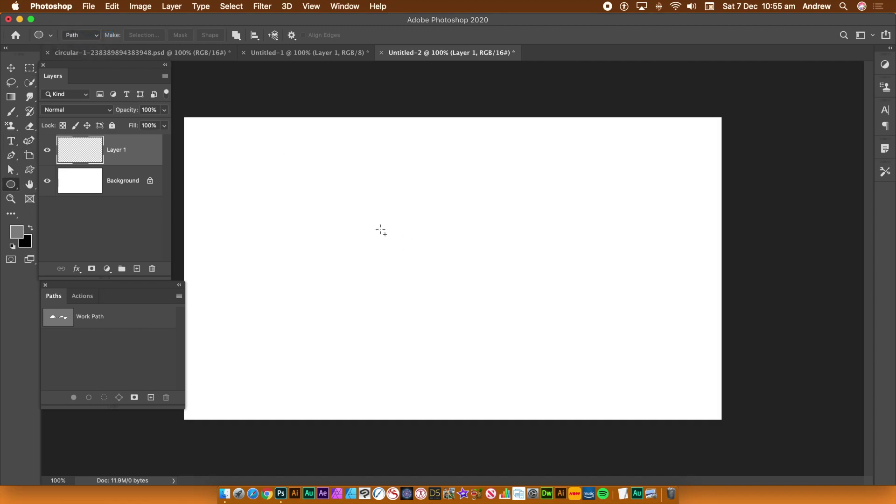
left_click_drag(383, 216, 478, 309)
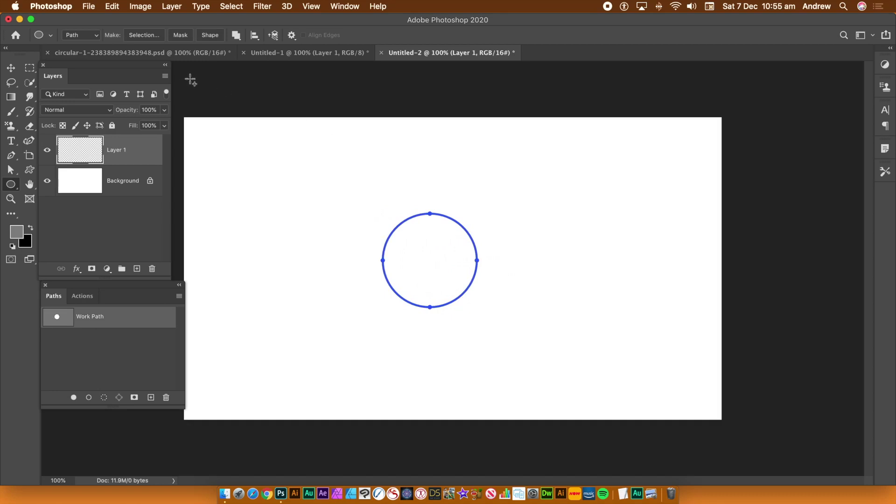
Step: Set up a fill for the new layer with Pattern contents and the Place Along Path script enabled
left_click(117, 6)
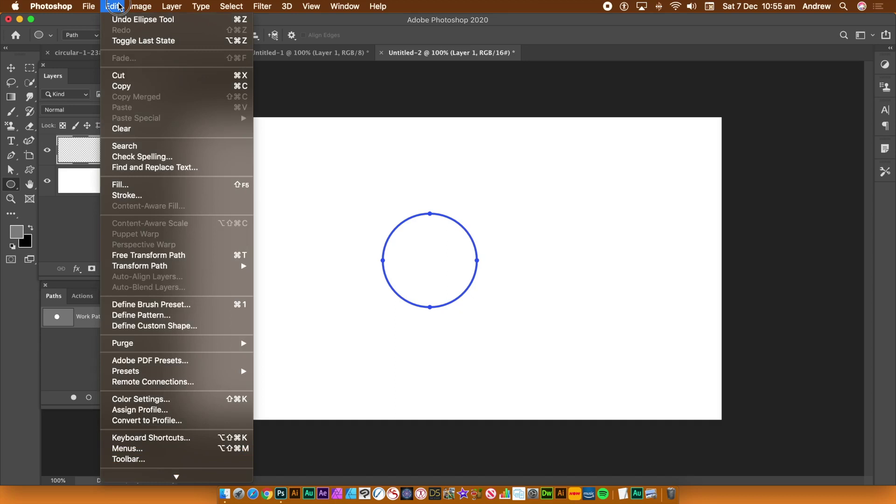
left_click(110, 188)
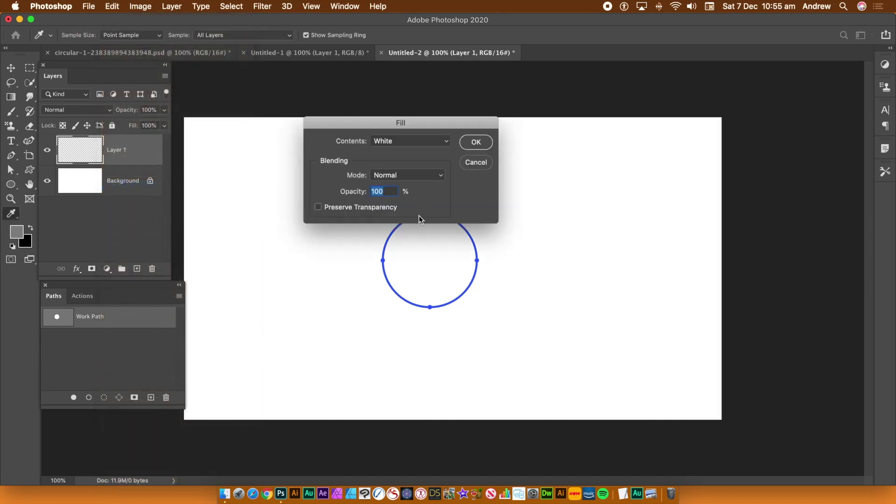
left_click(387, 142)
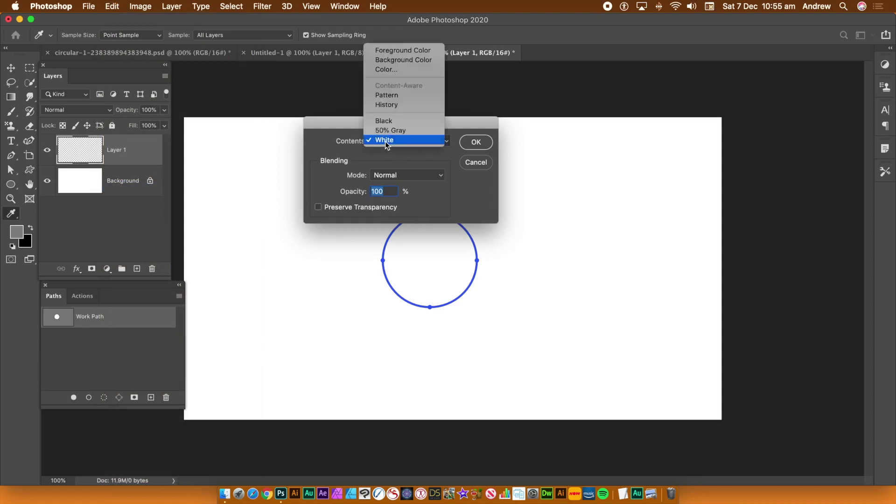
left_click(396, 95)
left_click(330, 192)
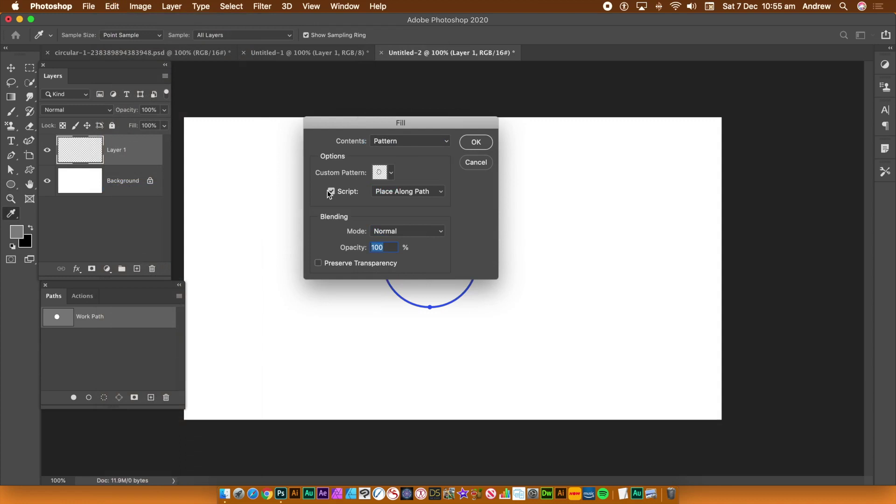
left_click(328, 192)
left_click(330, 192)
left_click(407, 191)
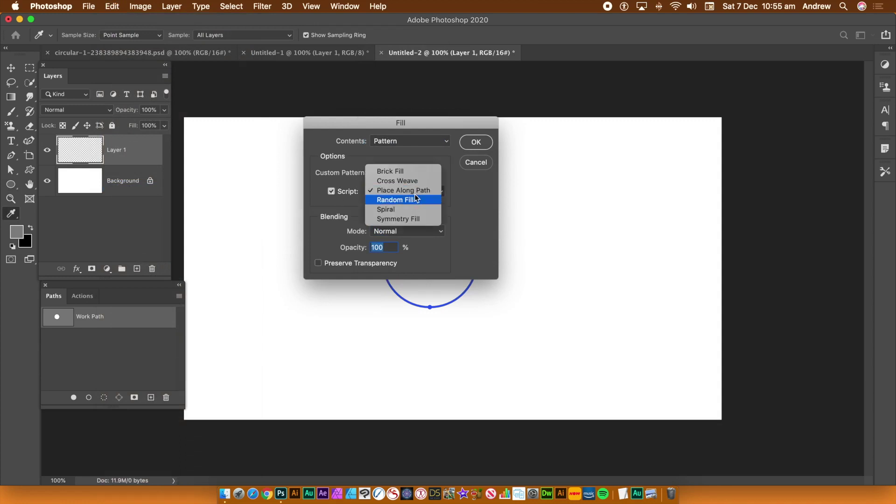
left_click(416, 190)
left_click(468, 199)
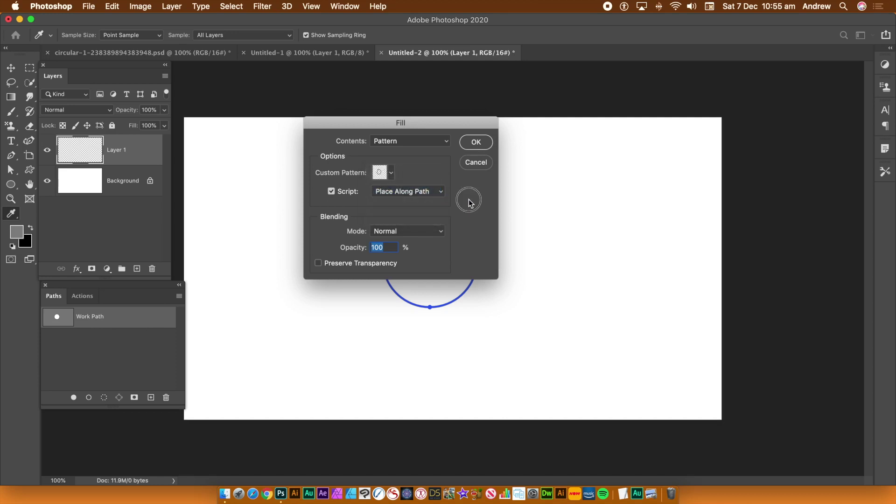
Step: Choose the newly defined striped tube as the custom pattern and proceed to the Place Along Path settings
left_click(391, 174)
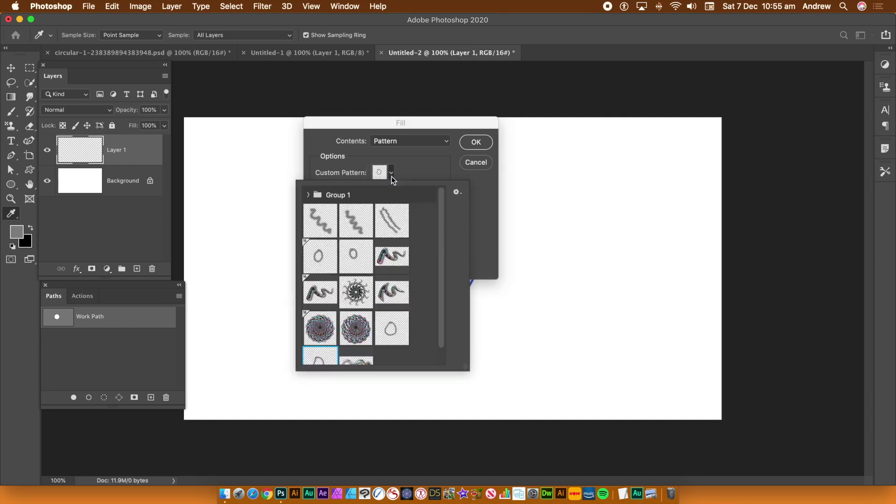
left_click(361, 363)
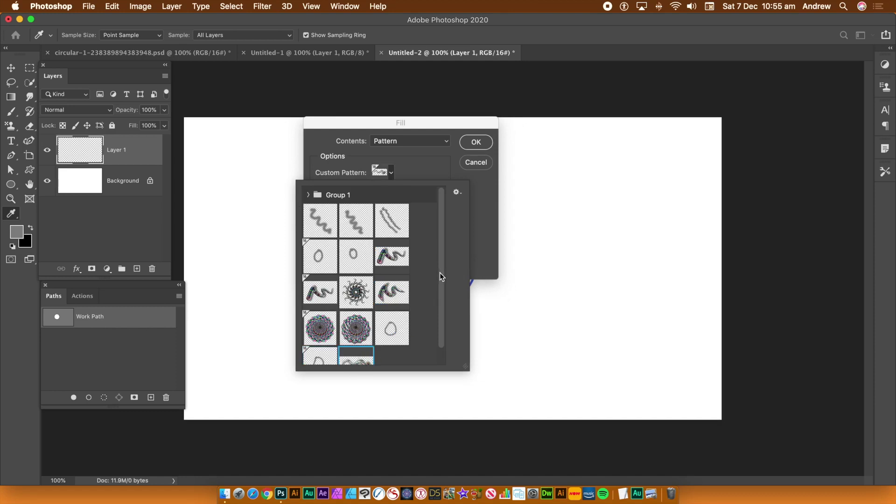
left_click_drag(439, 272, 440, 300)
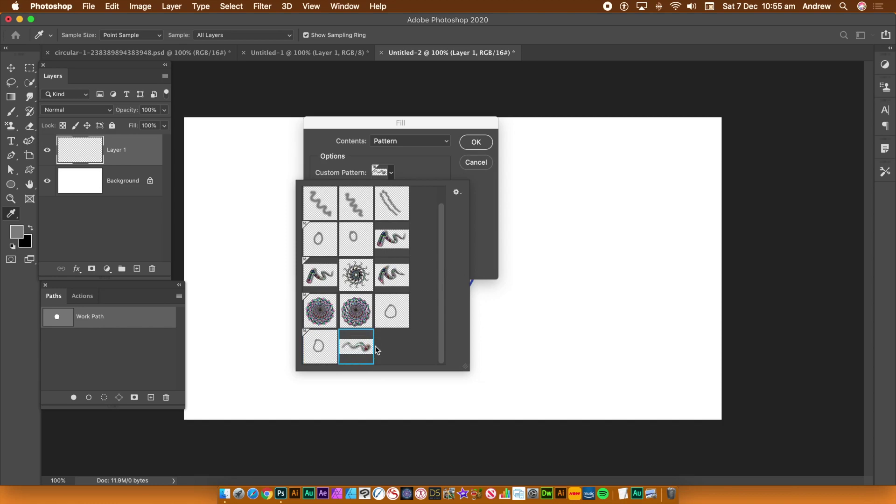
left_click(478, 248)
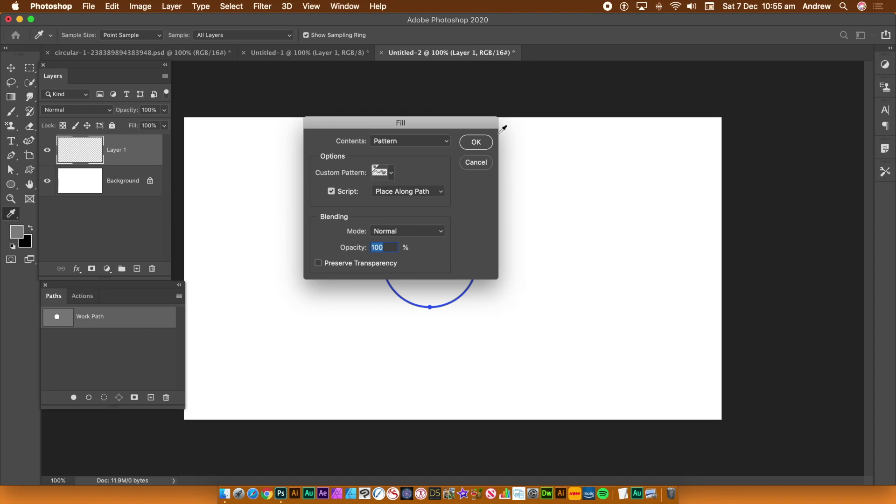
left_click(482, 145)
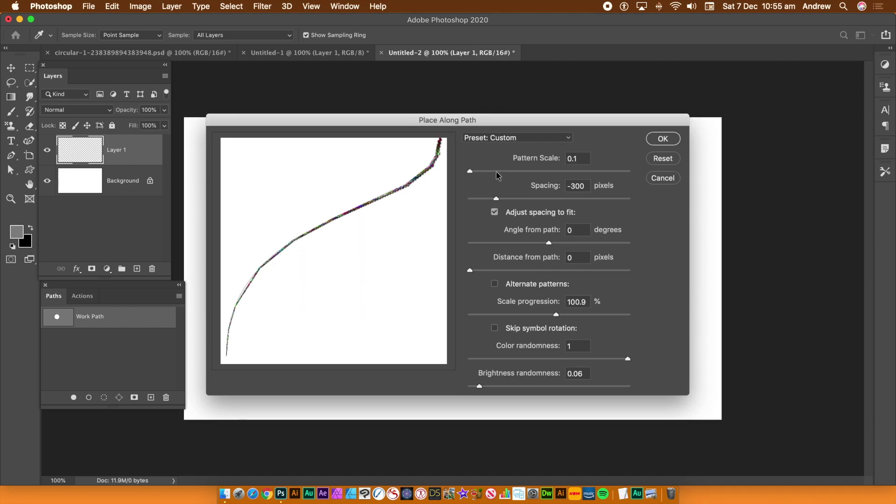
Step: Set the Pattern Scale to 0.79, the Color randomness to 0 and the Spacing to 19 pixels
left_click_drag(471, 172, 567, 172)
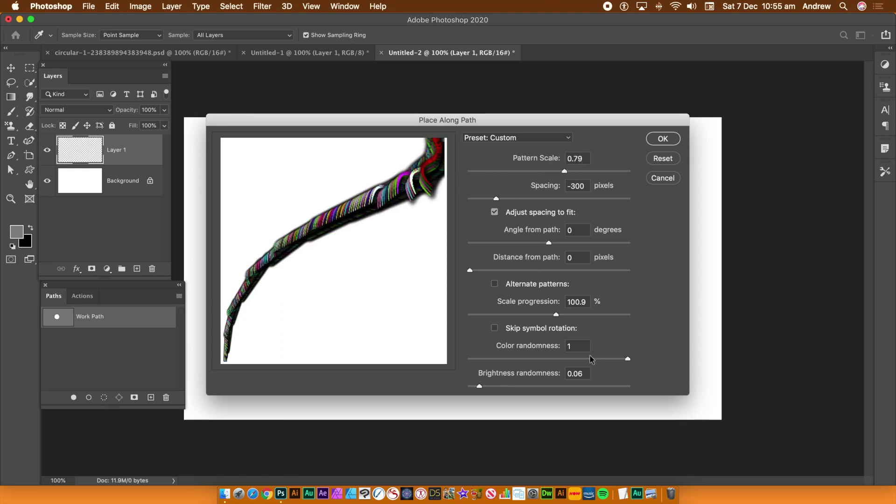
left_click_drag(573, 358, 443, 359)
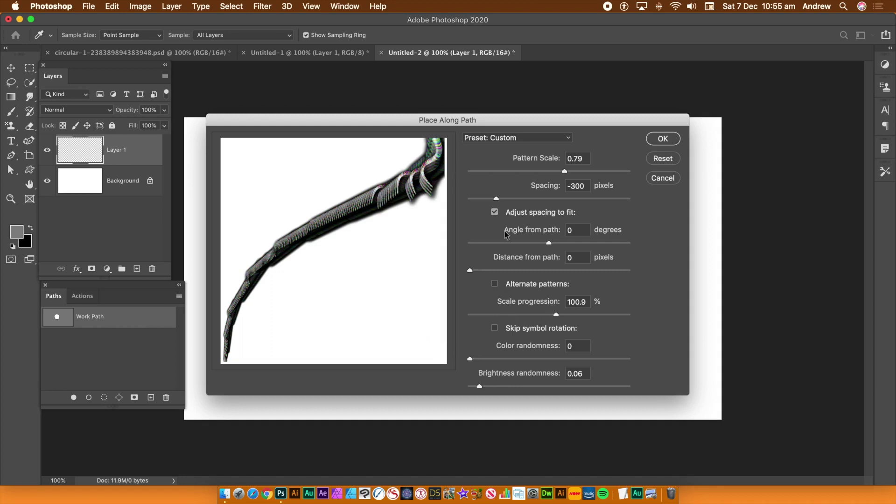
left_click_drag(496, 198, 511, 200)
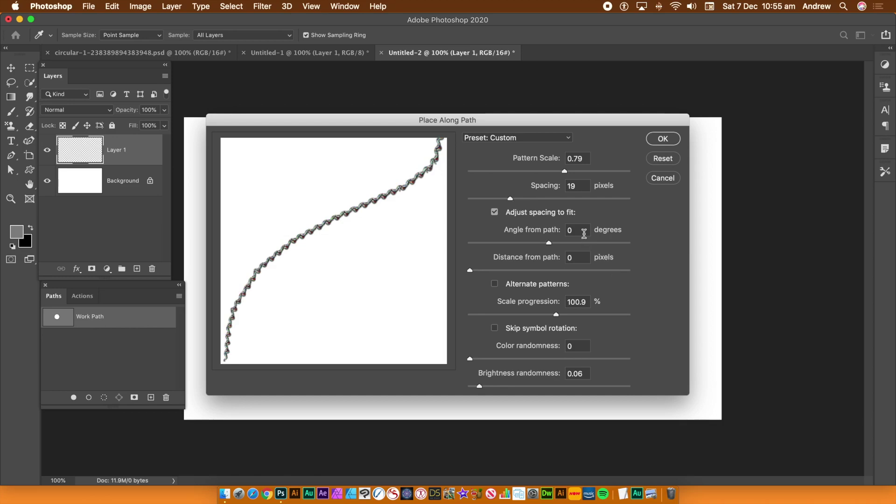
Step: Set the Angle from path to 90 degrees and the Spacing to -133 pixels
left_click(578, 231)
left_click_drag(577, 231, 551, 232)
type("90")
key("Tab")
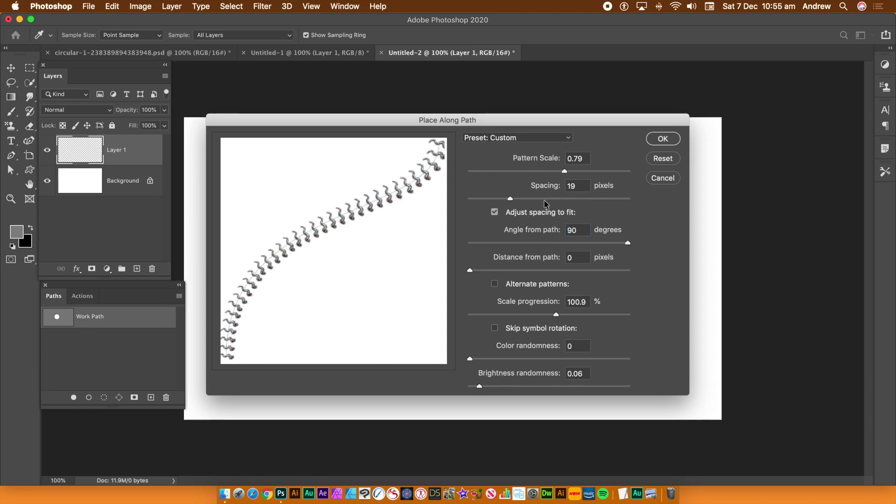
left_click_drag(511, 197, 504, 198)
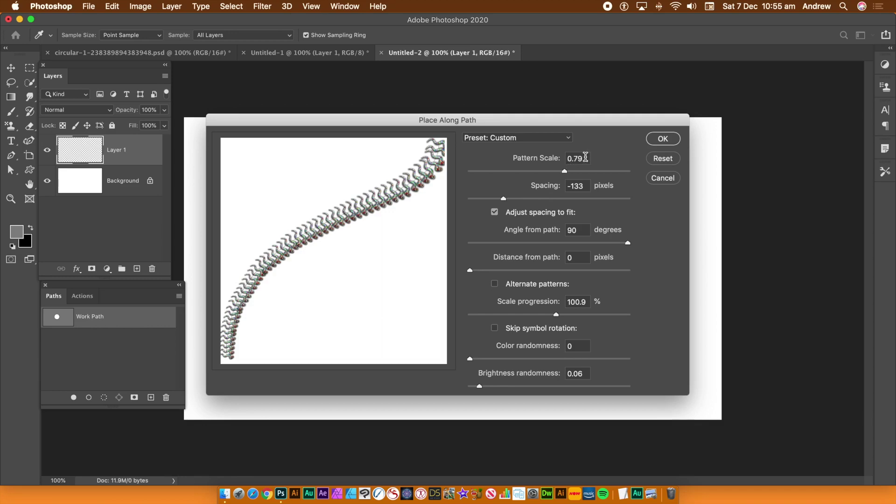
Step: Try the scripted pattern fill along the circular path, and undo it
left_click(659, 137)
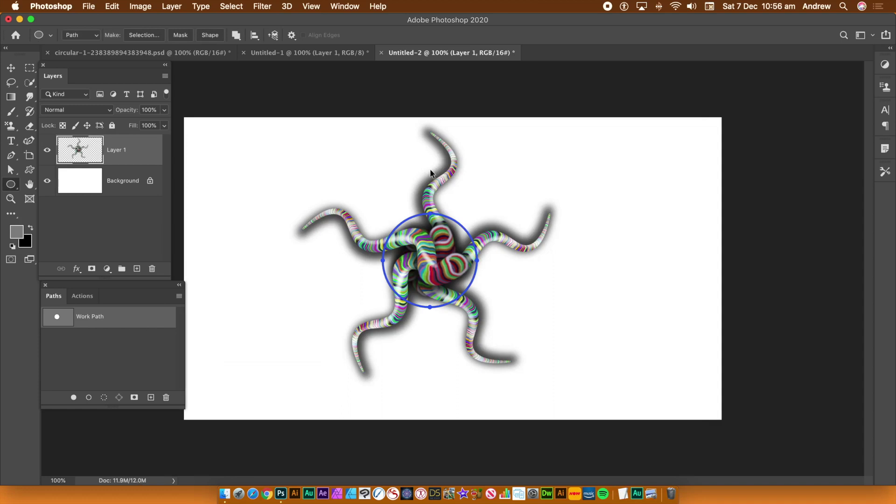
key("Delete")
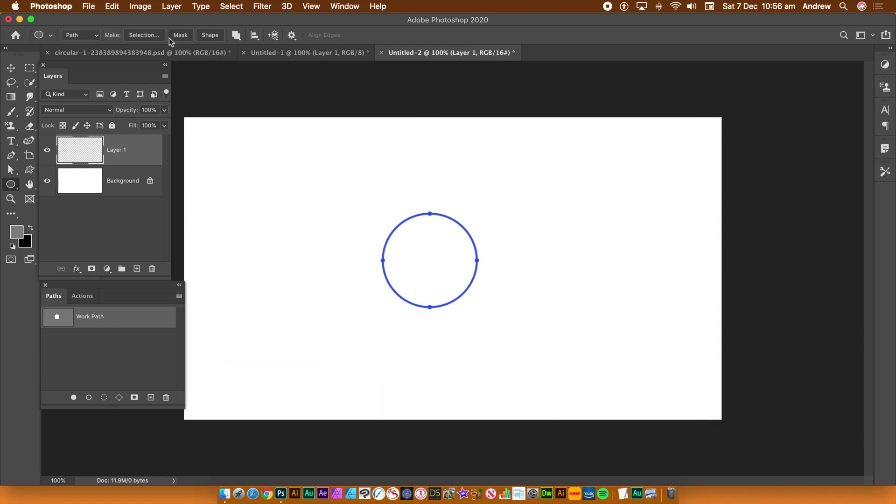
Step: Set up the Place Along Path fill again with the same pattern and an Angle from path of -90 degrees
left_click(112, 7)
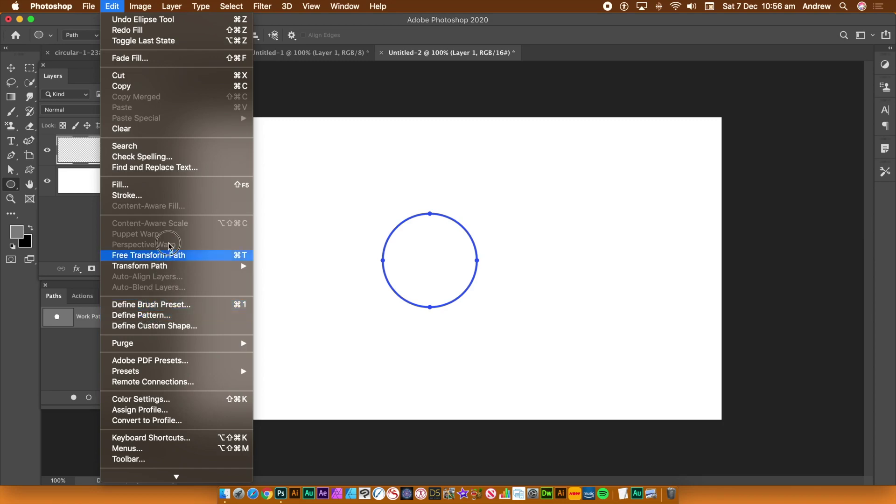
left_click(141, 186)
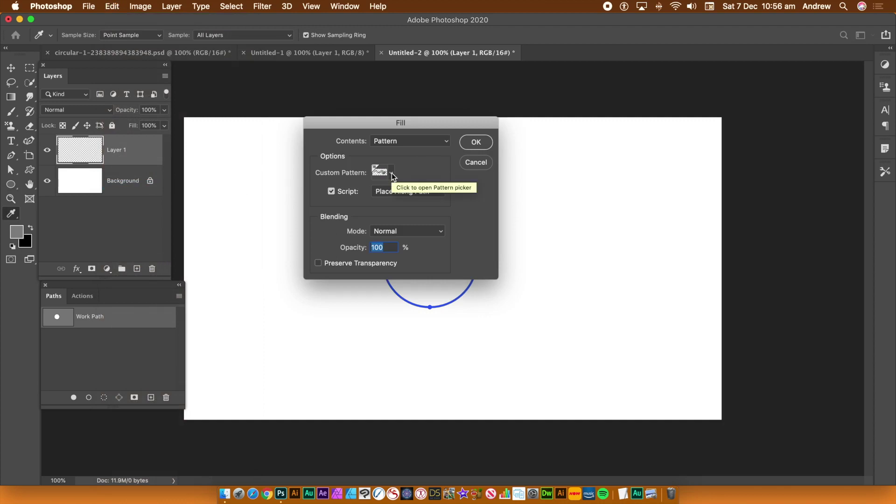
left_click(477, 145)
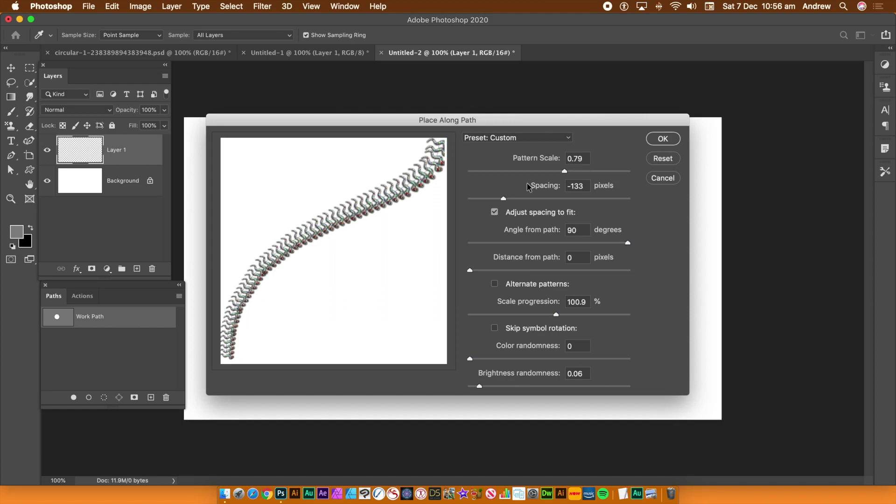
double_click(580, 229)
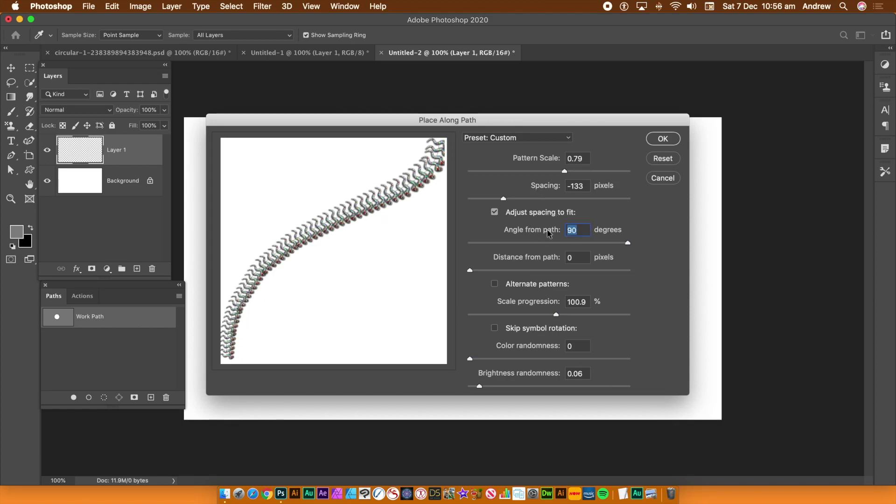
type("-")
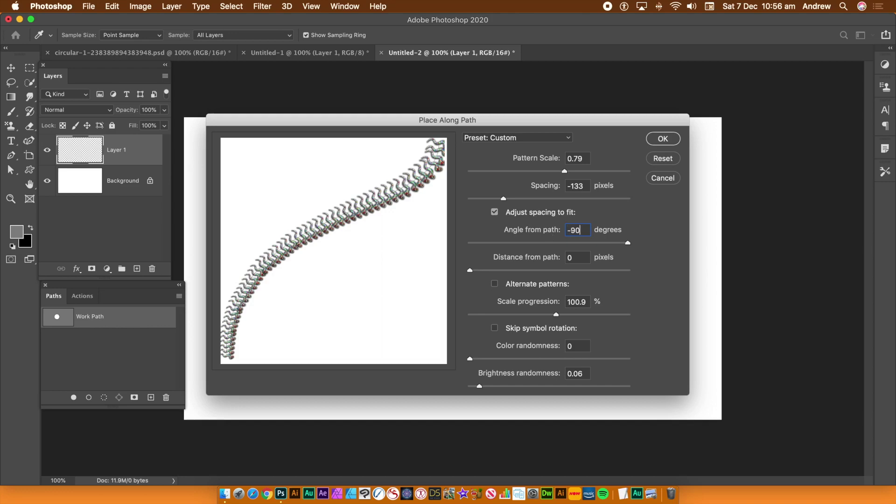
key("Tab")
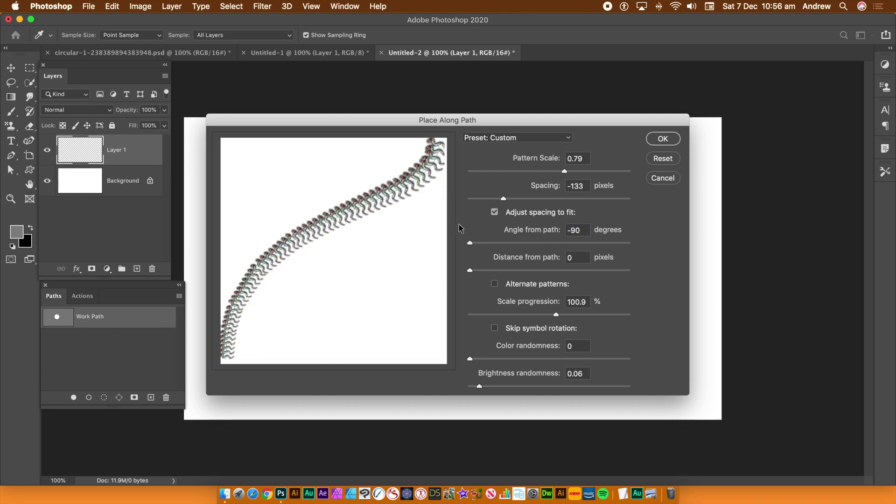
Step: Try the fill along the path with a Spacing of -210 pixels, and undo it
left_click_drag(504, 199, 502, 201)
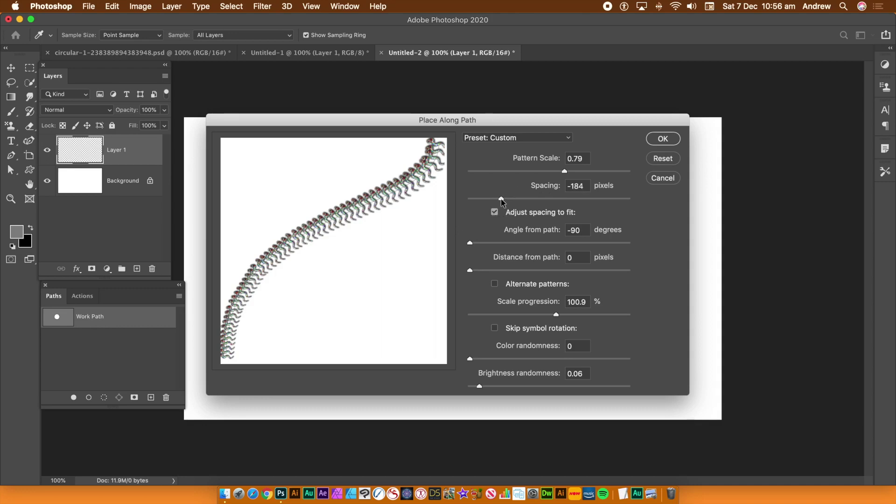
left_click(501, 201)
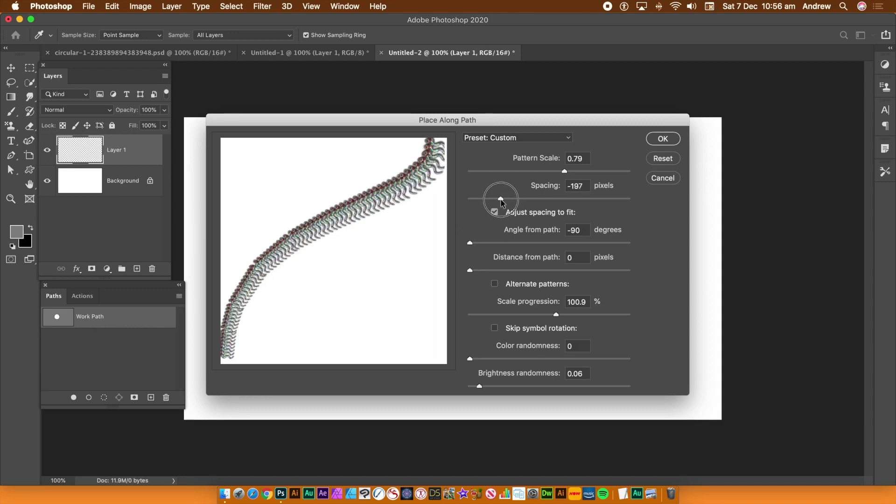
left_click_drag(500, 201, 499, 202)
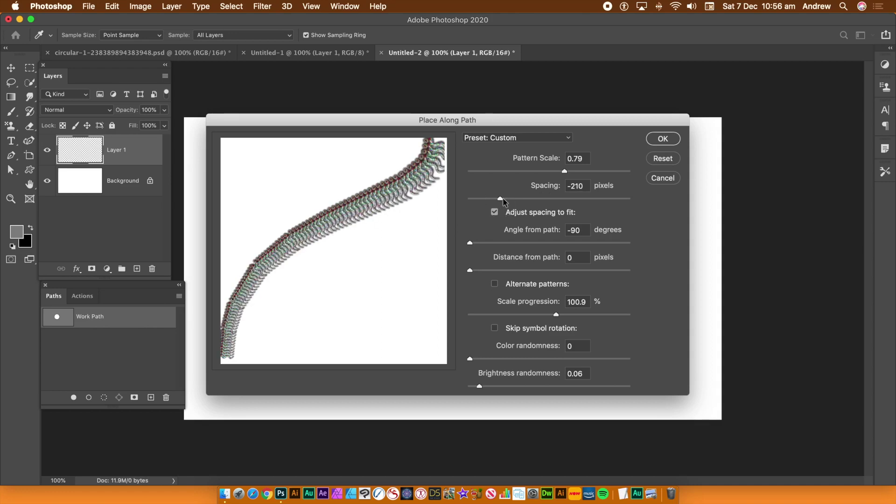
left_click(663, 139)
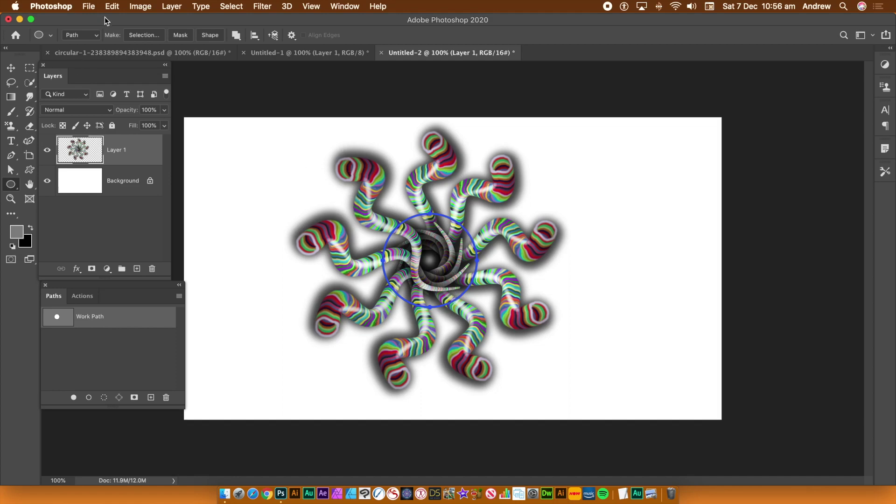
left_click(112, 6)
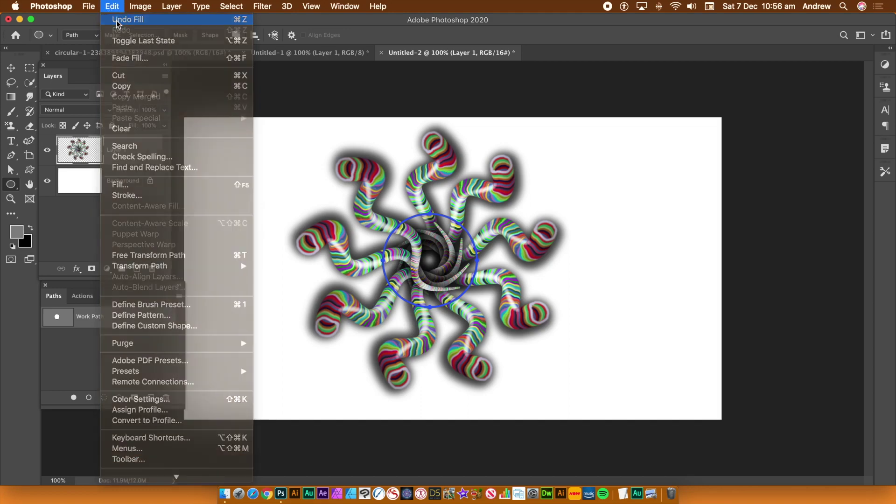
left_click(119, 16)
Step: Fill the empty layer along the circular path again with the striped tube pattern at a tighter Spacing
left_click(113, 7)
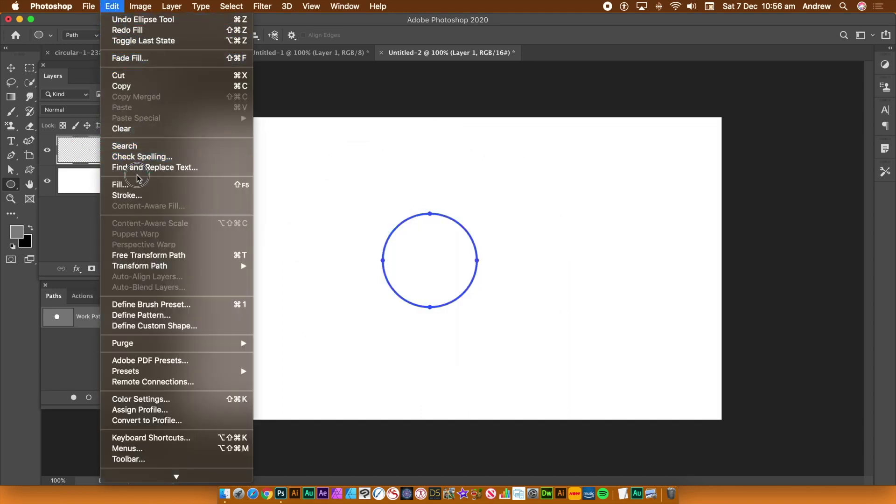
left_click(139, 187)
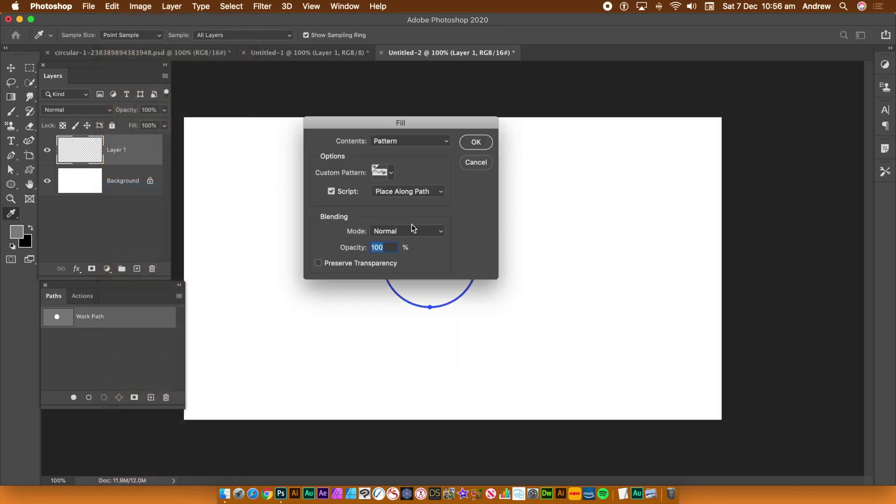
left_click(472, 145)
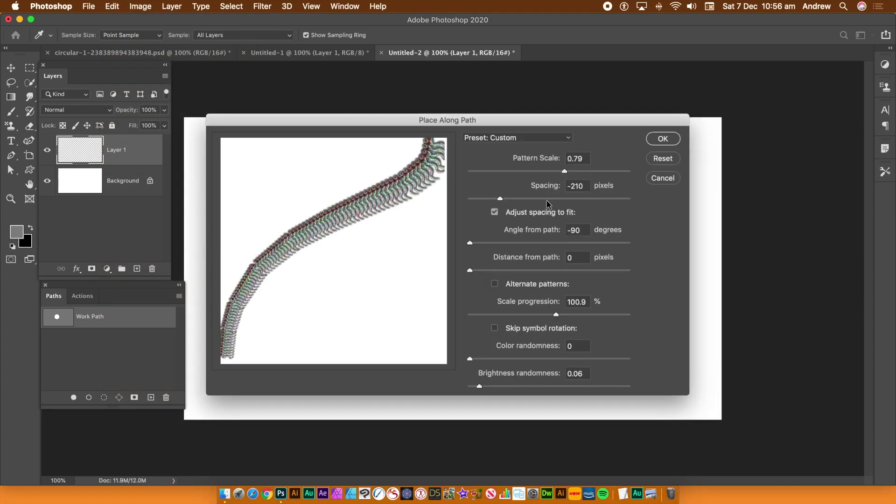
left_click(572, 186)
type("2")
left_click(662, 139)
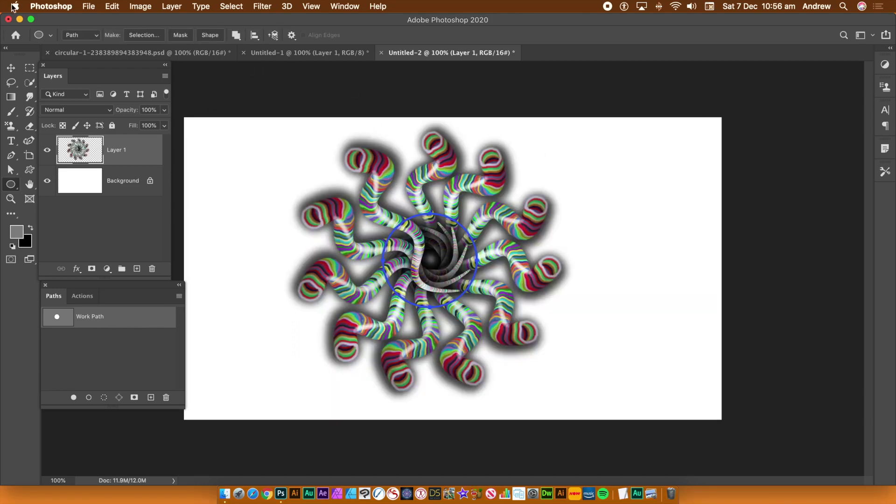
Step: Activate the Move tool and deselect the work path
left_click(11, 68)
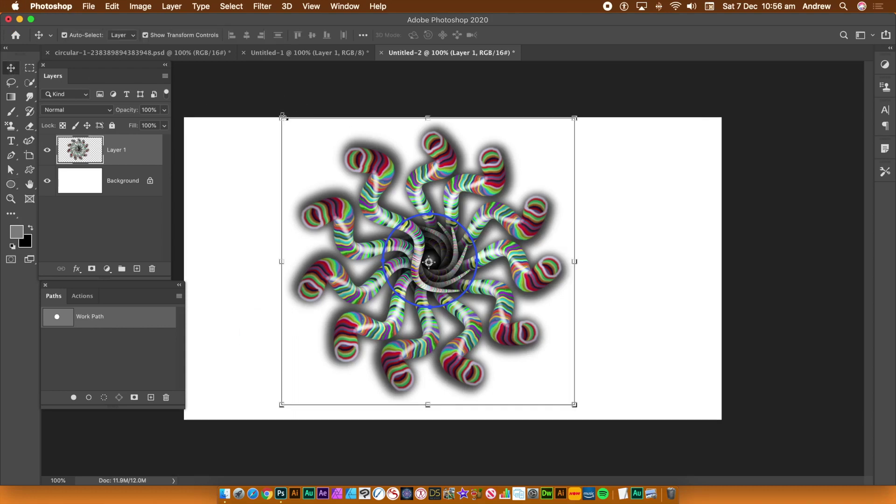
left_click(73, 354)
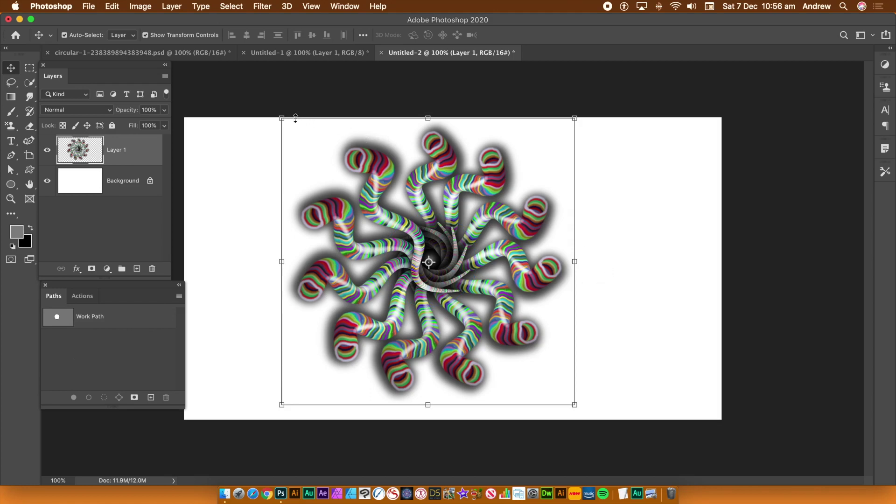
left_click_drag(285, 117, 369, 181)
left_click_drag(490, 251, 443, 220)
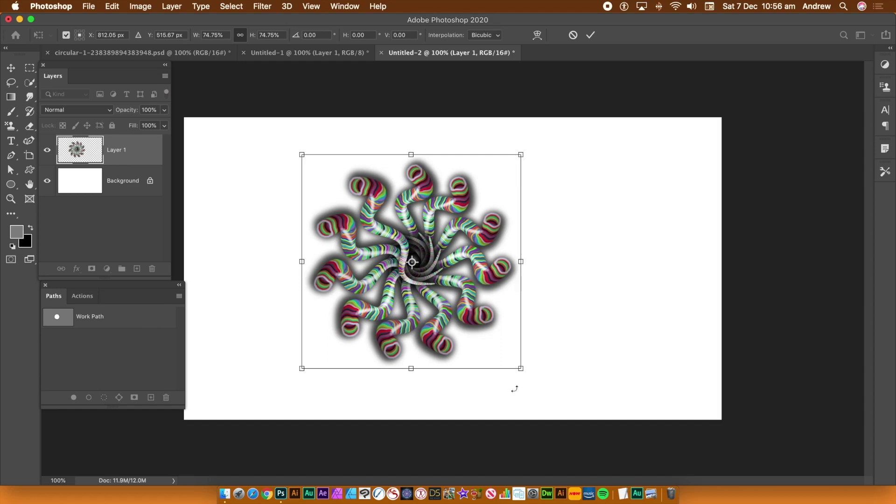
left_click_drag(521, 368, 564, 409)
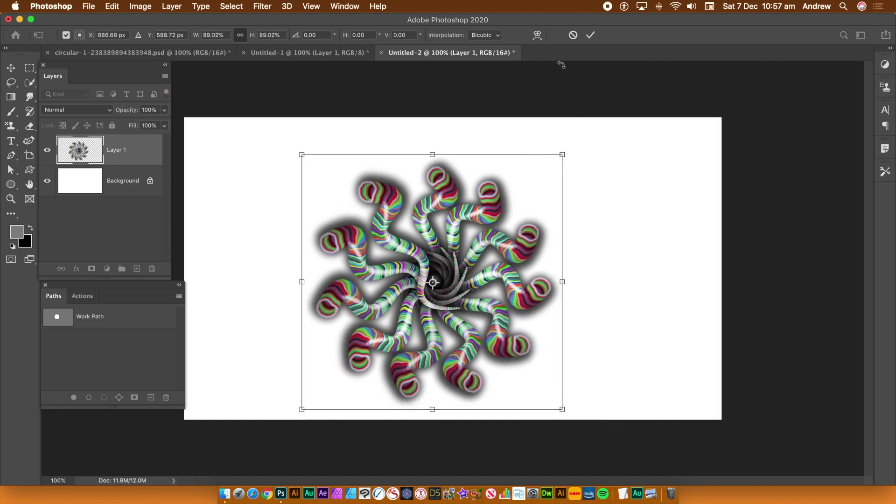
left_click(573, 35)
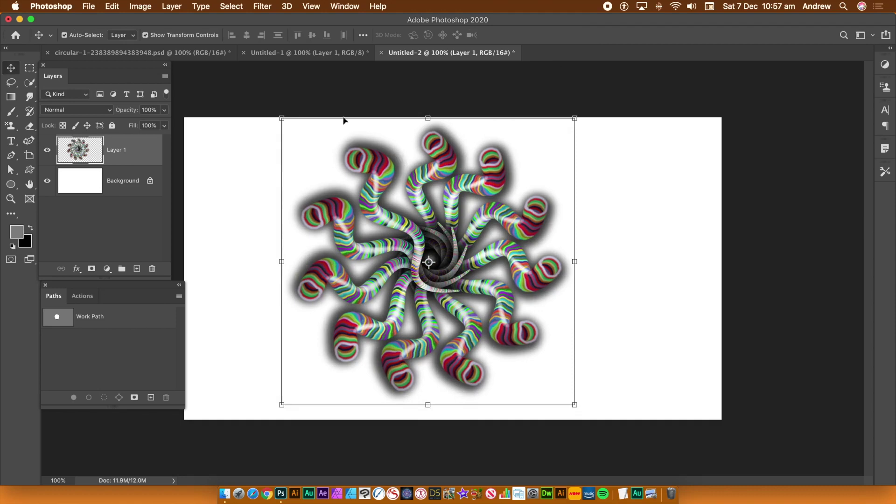
Step: Convert the layer with the tube rosette to a smart object
left_click(179, 6)
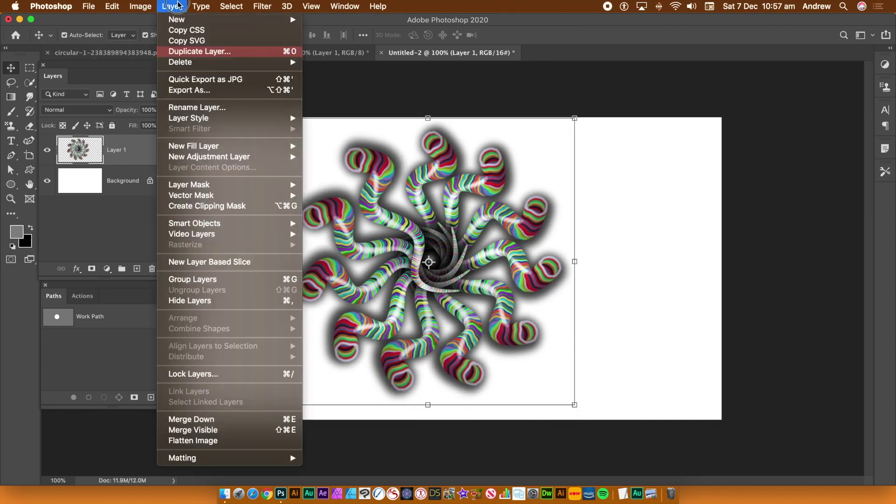
left_click(186, 228)
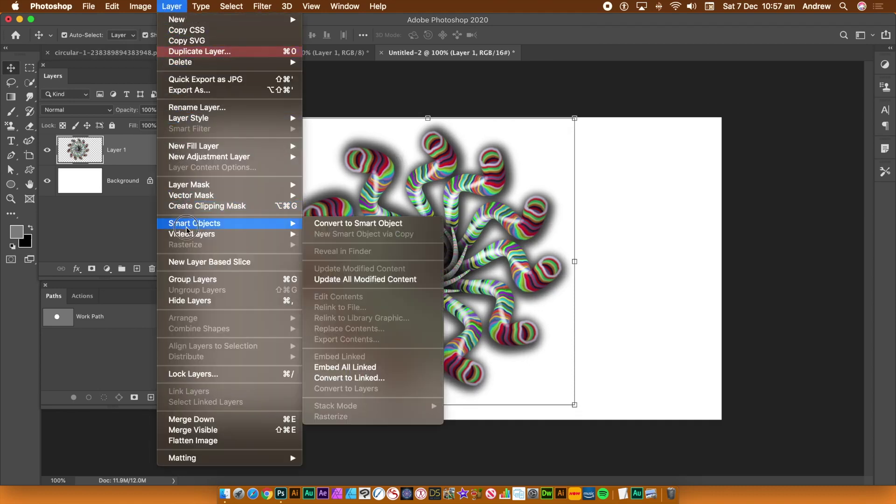
left_click(355, 224)
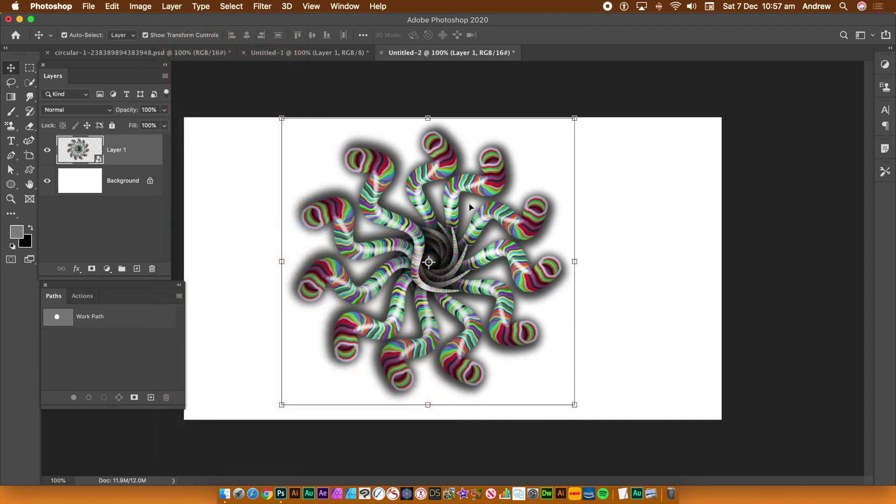
Step: Make a copy of the rosette scaled to about 77% and centre it over the original
left_click_drag(439, 169, 490, 200)
left_click_drag(332, 150, 400, 216)
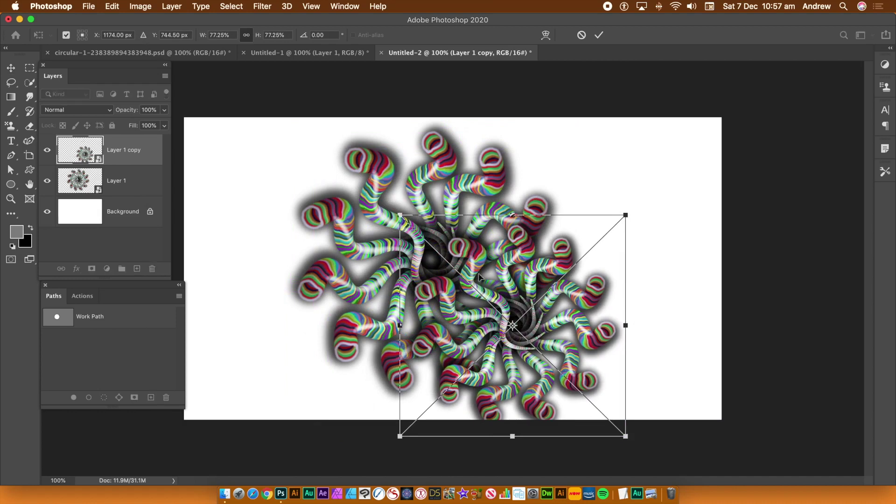
left_click_drag(480, 273, 397, 214)
key("Return")
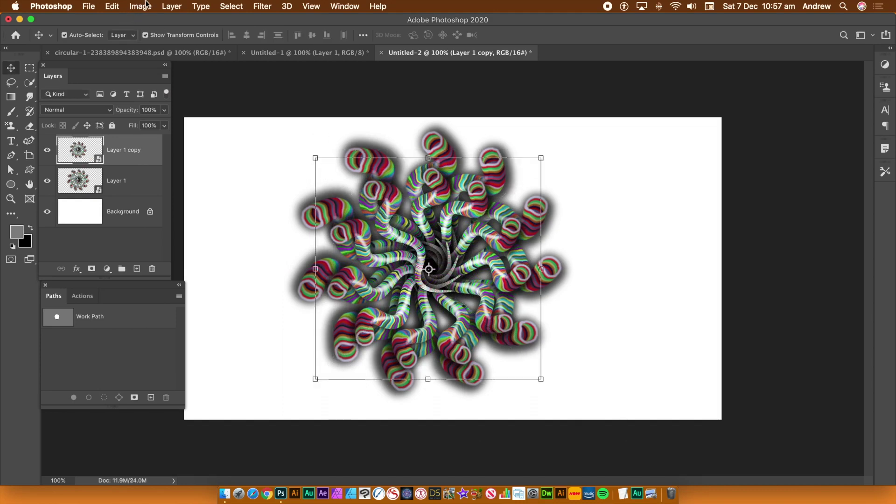
Step: Duplicate the scaled-down rosette layer within the same document
left_click(171, 6)
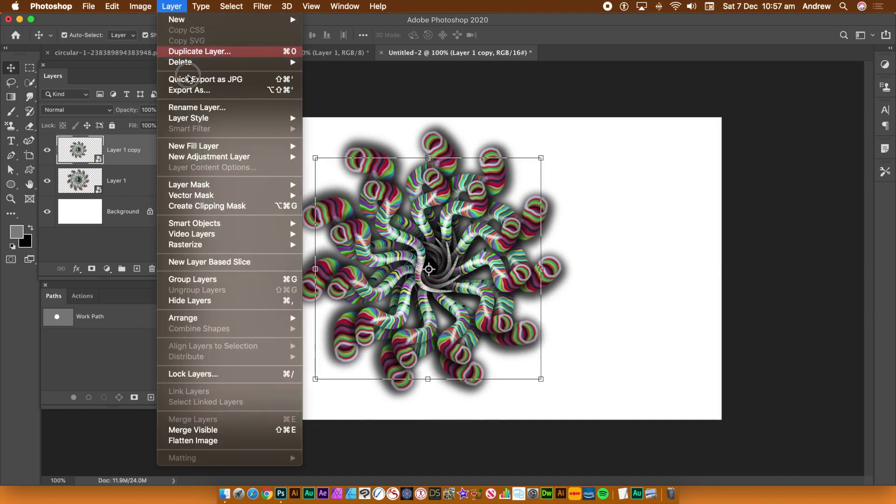
left_click(199, 52)
left_click(671, 275)
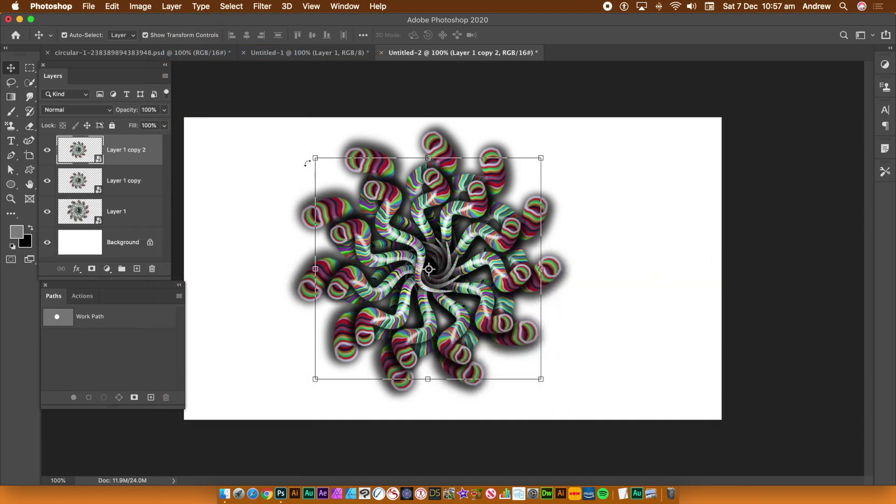
Step: Shrink the new copy to about 53% width and 56% height over the rosette's centre and rotate it about 22 degrees
left_click_drag(315, 158, 386, 220)
left_click_drag(492, 284, 451, 255)
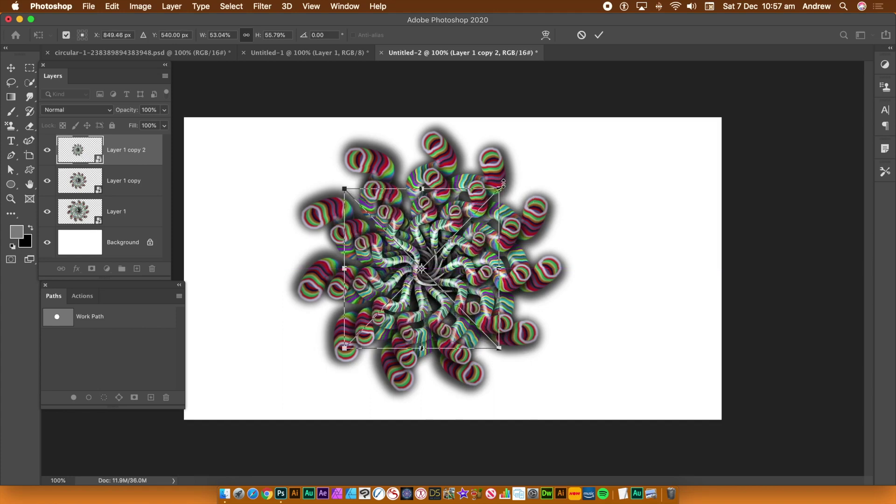
left_click_drag(510, 179, 533, 221)
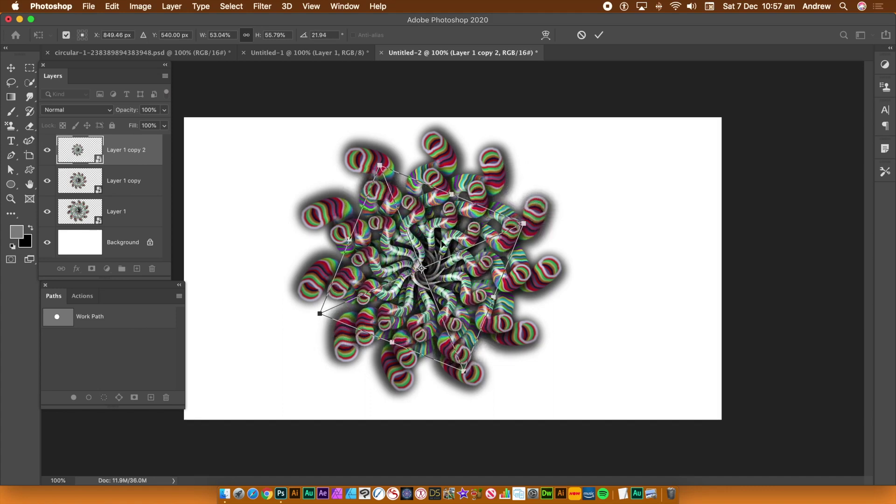
key("Return")
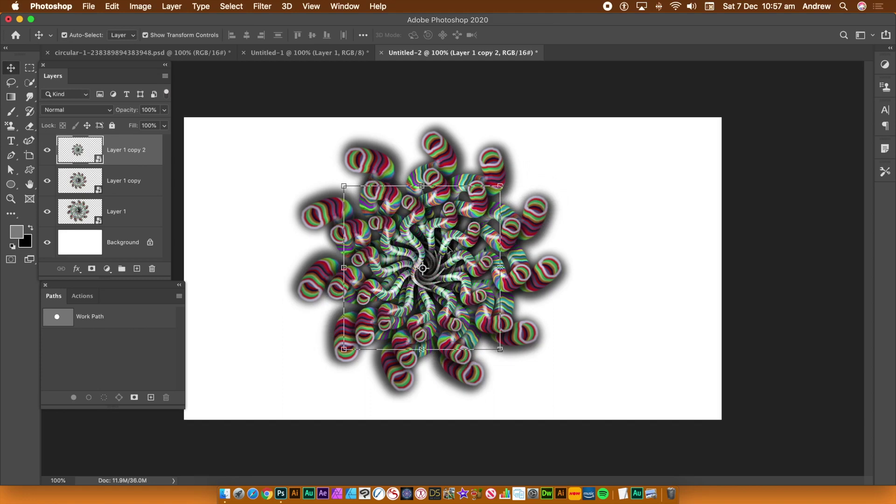
Step: Duplicate the smallest, rotated rosette layer under the name Layer 1 copy 3
left_click(171, 6)
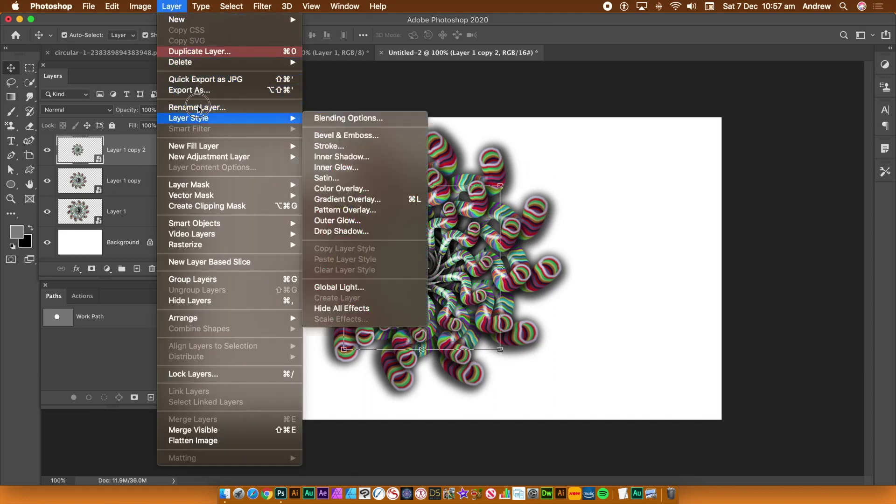
left_click(206, 54)
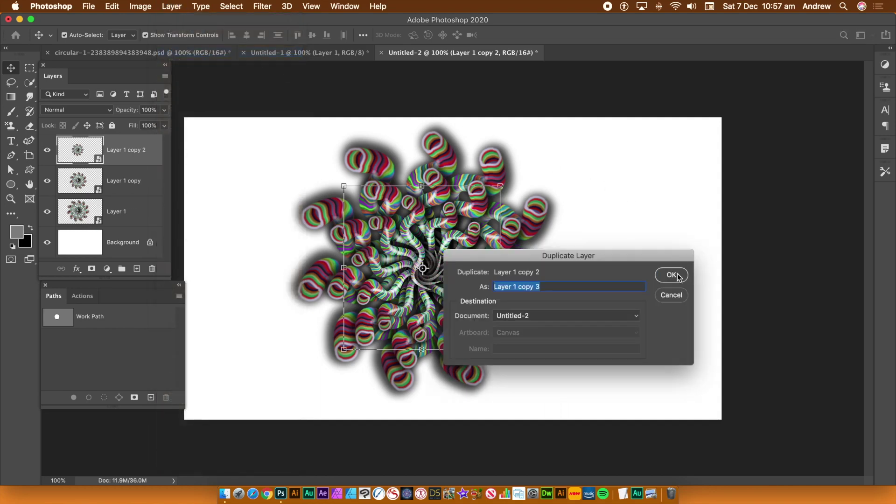
left_click(677, 277)
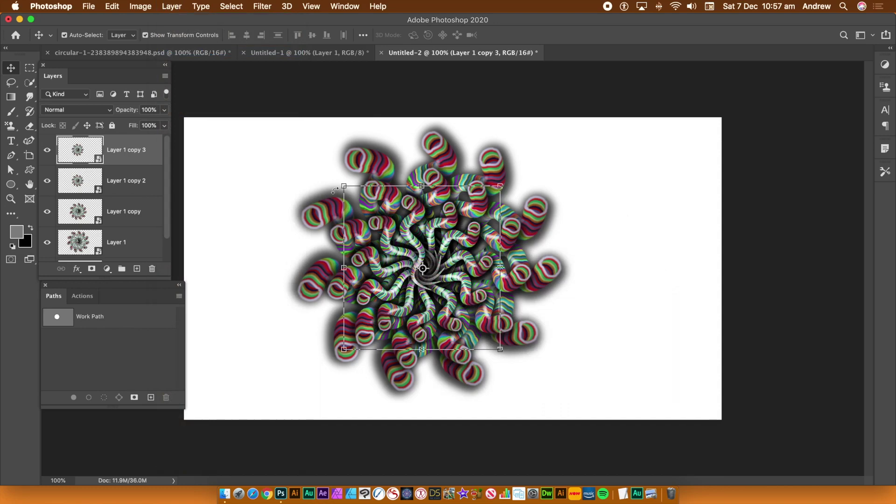
Step: Shrink the newest rosette copy to about 37% width and 39% height, rotate it about 52 degrees, and centre it on the rosette
left_click_drag(342, 184, 417, 243)
left_click_drag(436, 158, 431, 225)
left_click_drag(432, 273, 438, 252)
left_click_drag(438, 249, 442, 256)
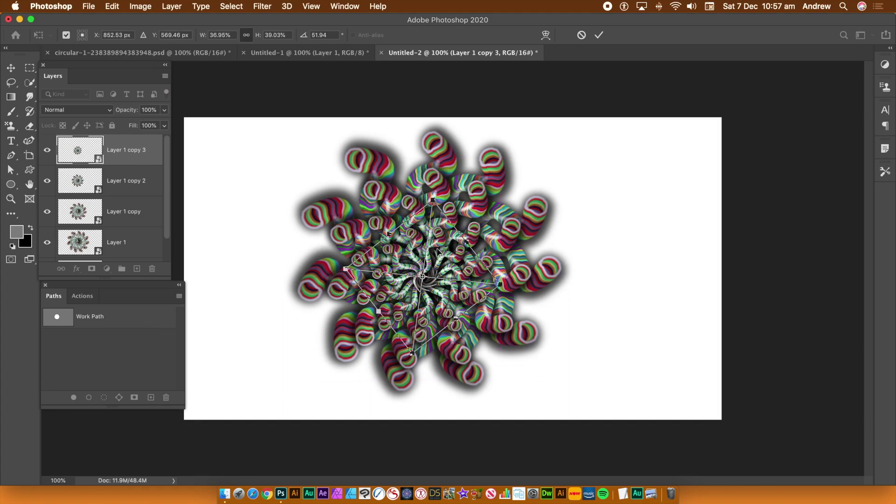
key("Return")
Step: Select all four rosette layers together and convert them into a single smart object
left_click(596, 224)
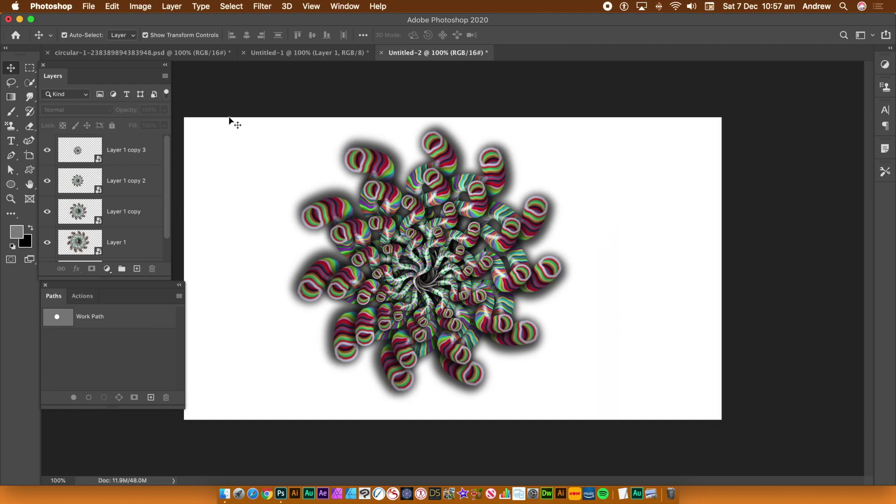
left_click_drag(239, 106, 634, 422)
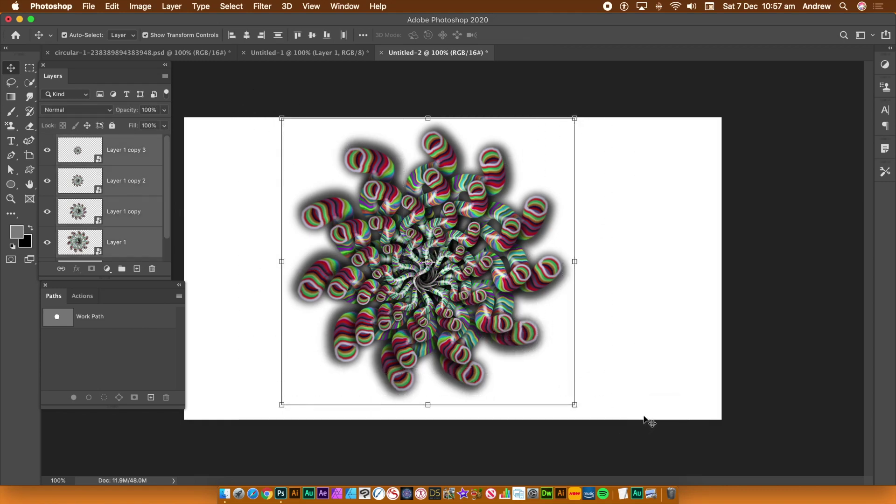
left_click(171, 7)
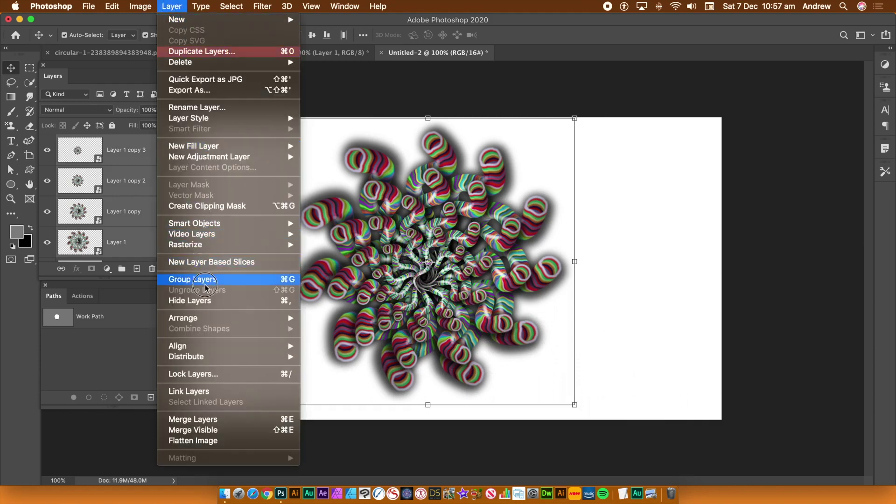
mouse_move(223, 224)
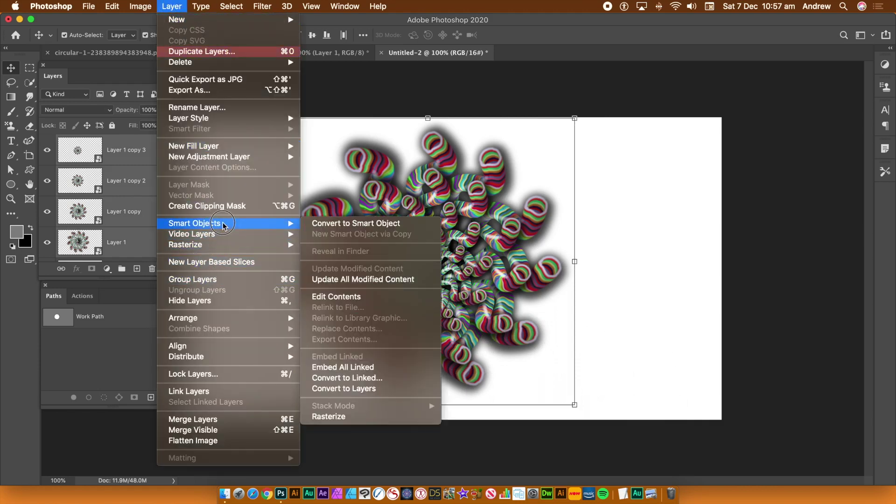
left_click(334, 224)
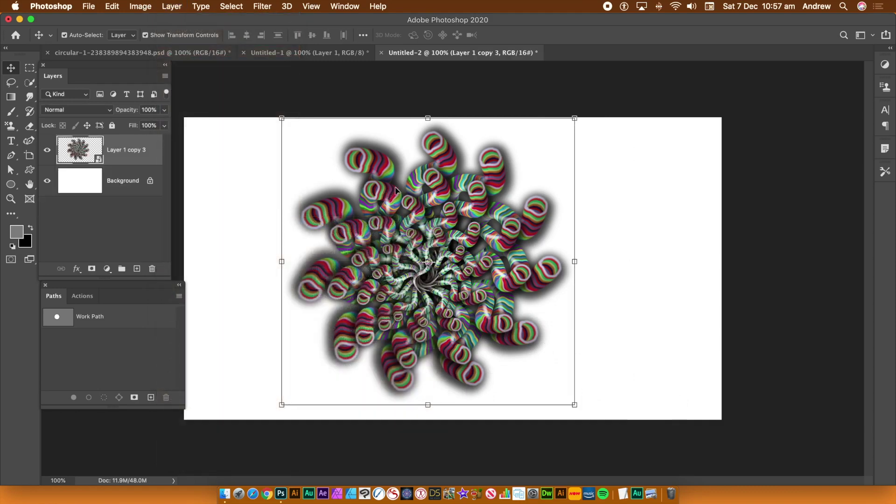
Step: Scale the combined rosette to about 89% and centre it vertically on the canvas
left_click_drag(282, 119, 320, 143)
mouse_move(421, 212)
left_mouse_down()
mouse_move(322, 172)
mouse_move(327, 188)
mouse_move(370, 210)
mouse_move(413, 202)
left_mouse_up()
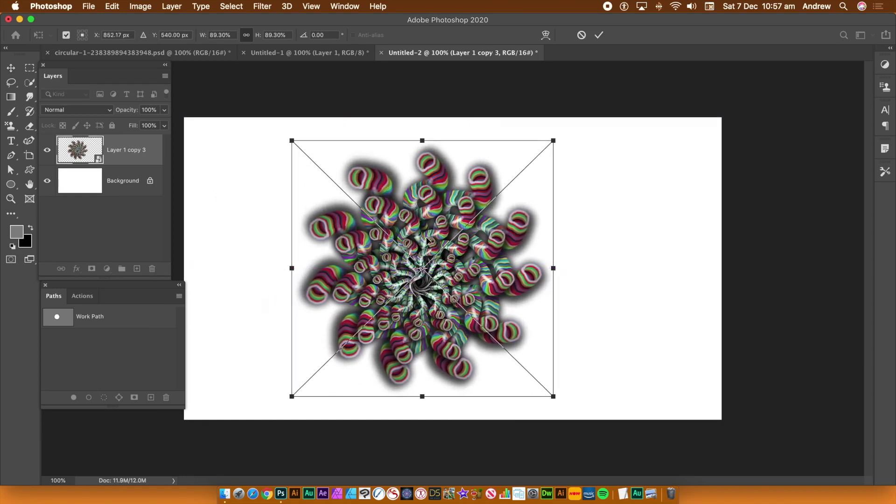
key("Return")
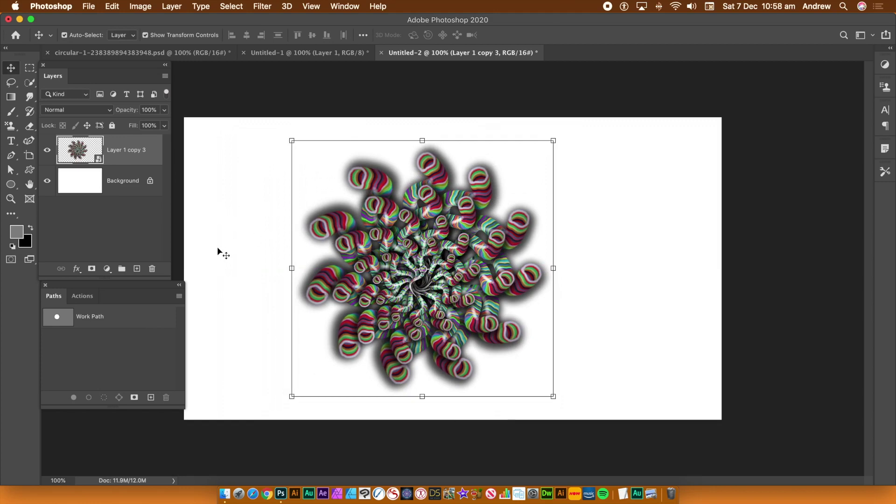
Step: Delete the Background layer and define a pattern from a rectangular selection around the whole rosette
left_click(120, 182)
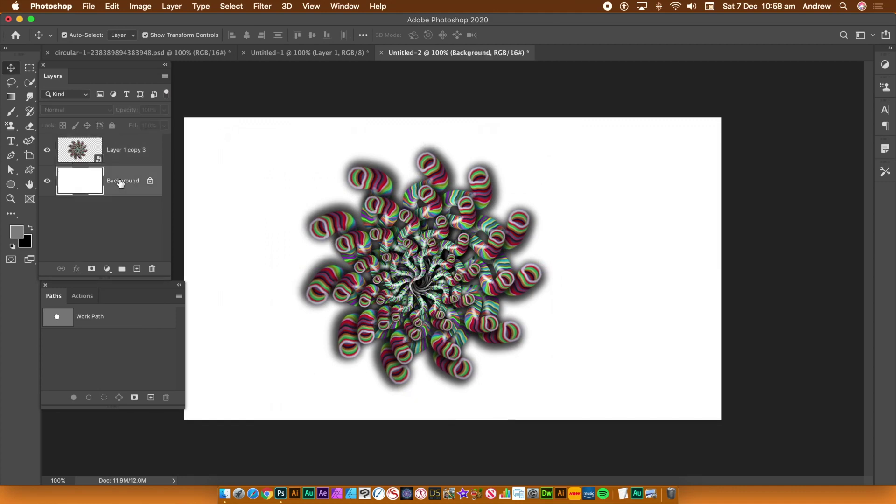
left_click(152, 269)
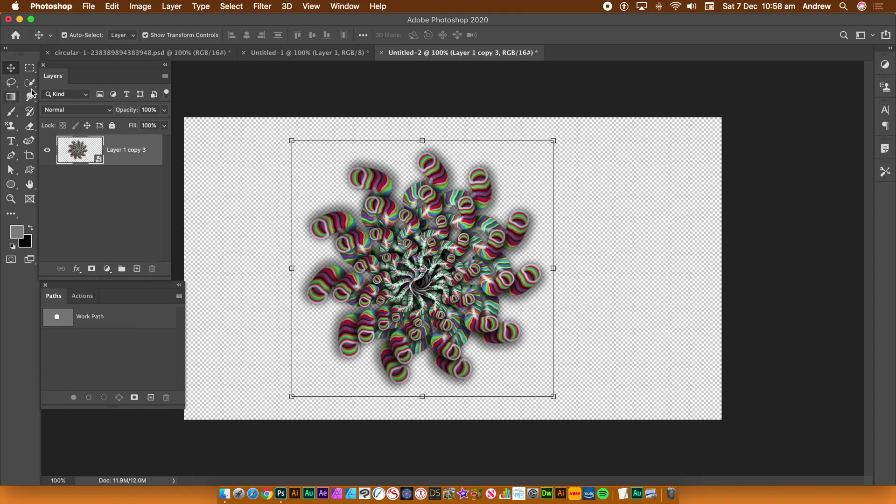
left_click(29, 69)
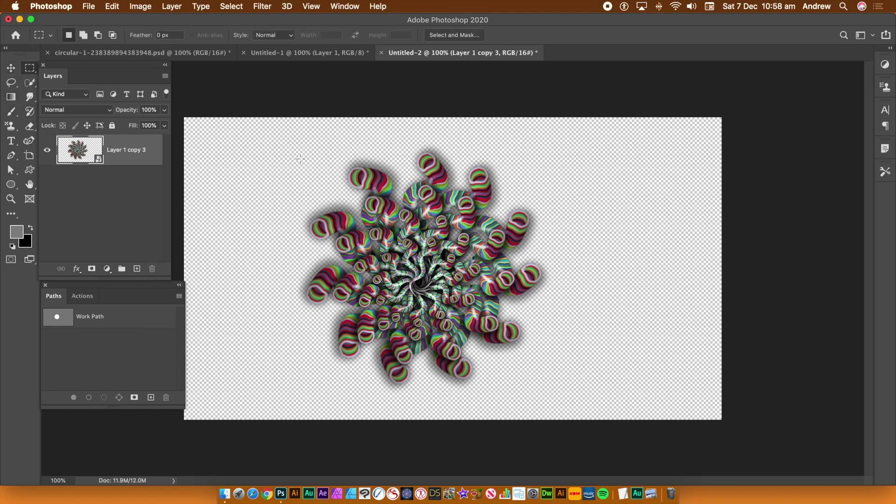
left_click_drag(284, 141, 579, 398)
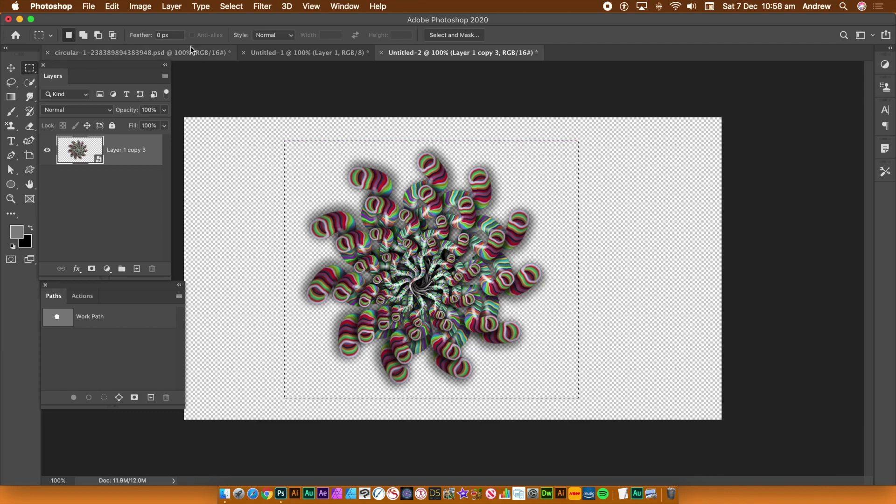
left_click(112, 7)
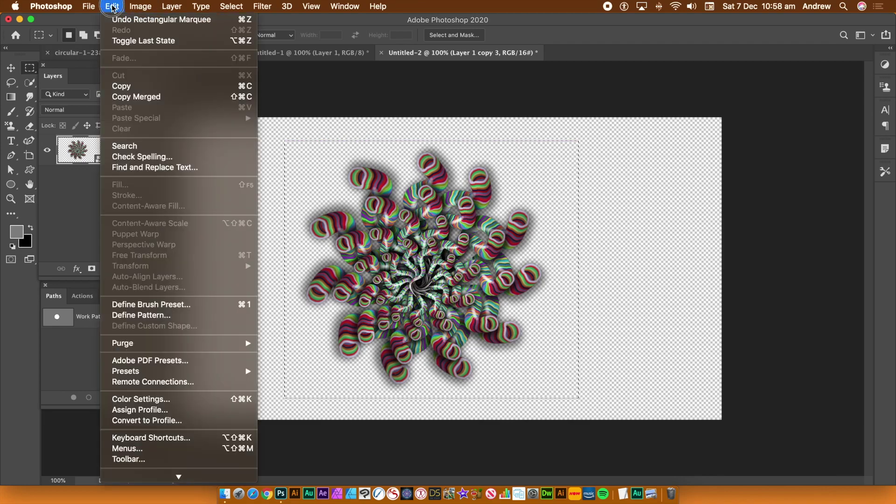
left_click(136, 315)
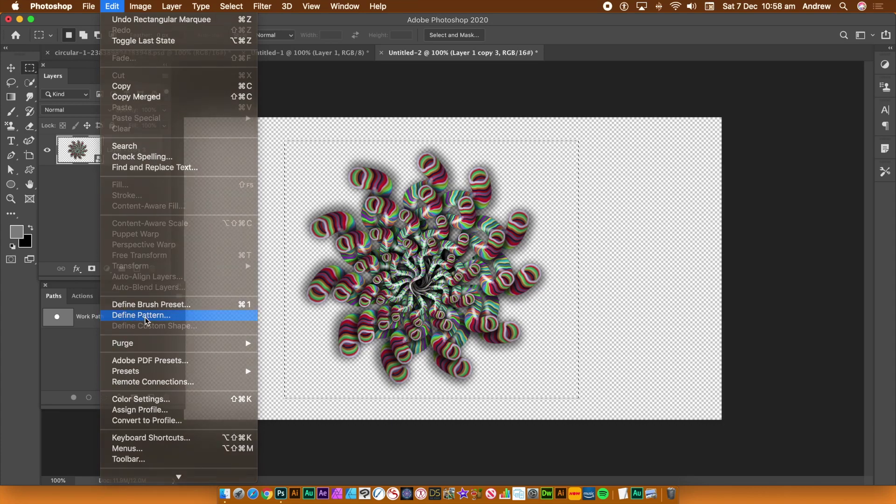
left_click(571, 282)
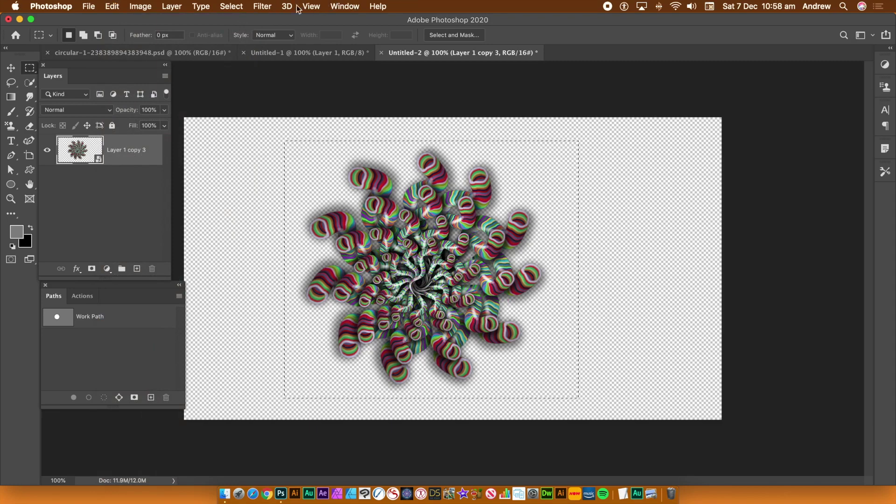
Step: Apply the Oil Paint filter to the rosette with Stylization 4.8 and Cleanliness 4.8
left_click(140, 7)
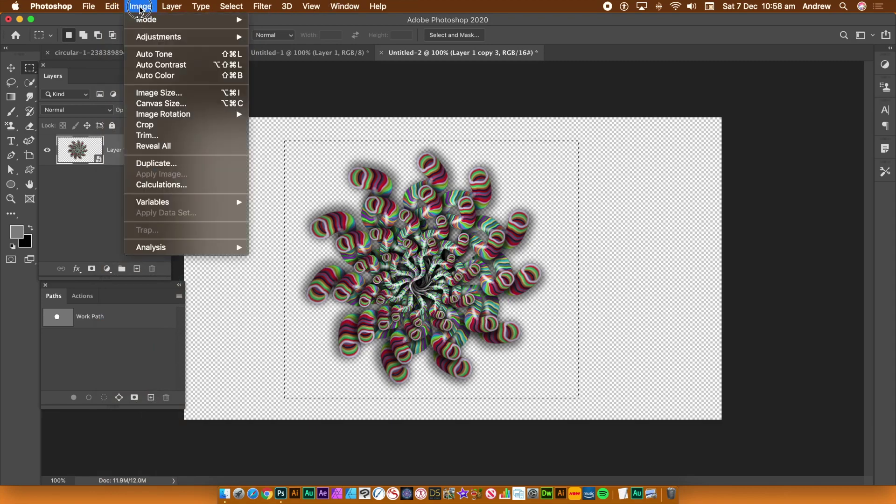
mouse_move(258, 5)
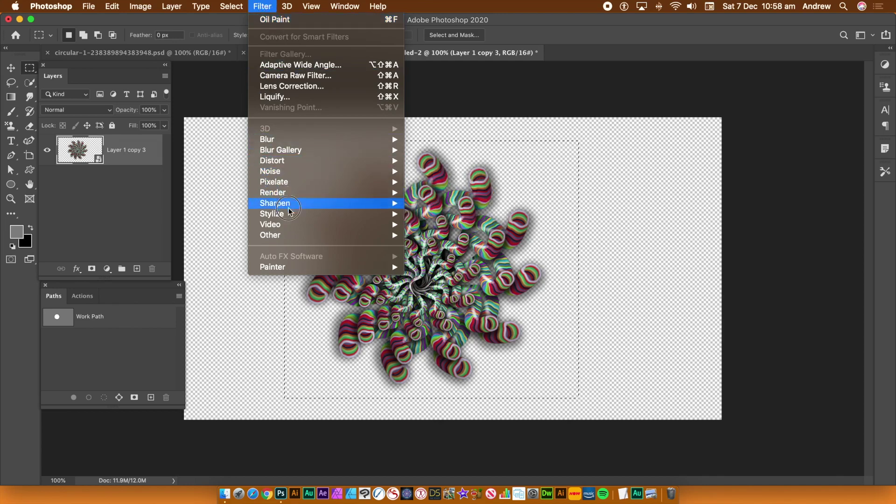
mouse_move(292, 214)
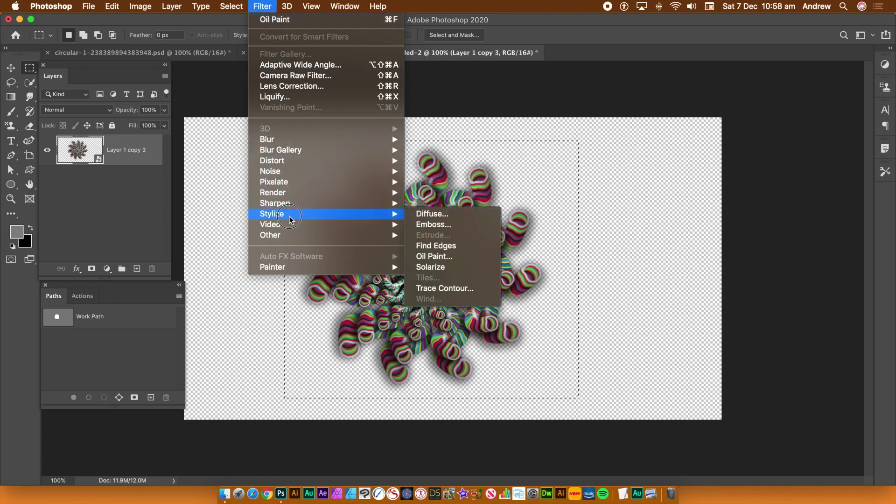
left_click(444, 257)
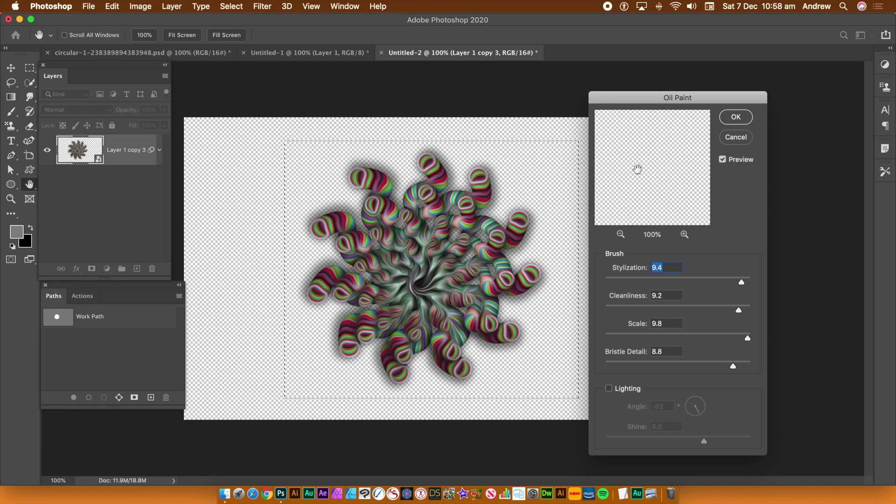
left_click(674, 282)
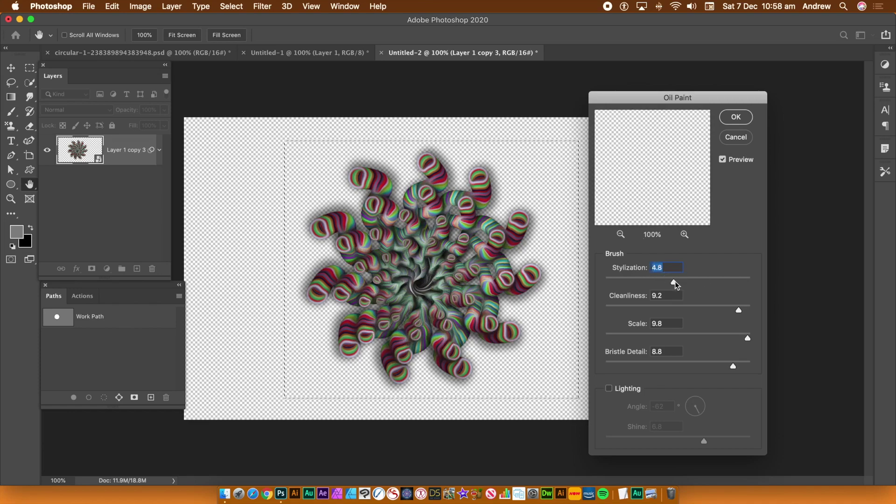
left_click(676, 308)
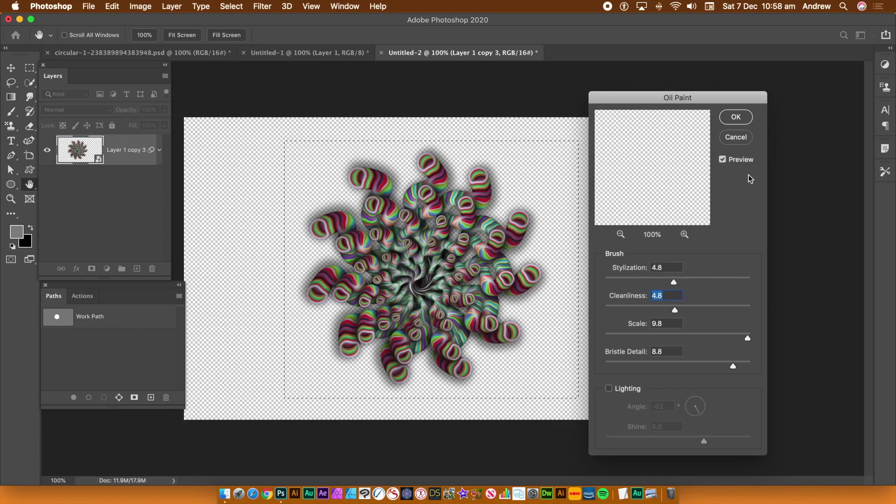
left_click(736, 121)
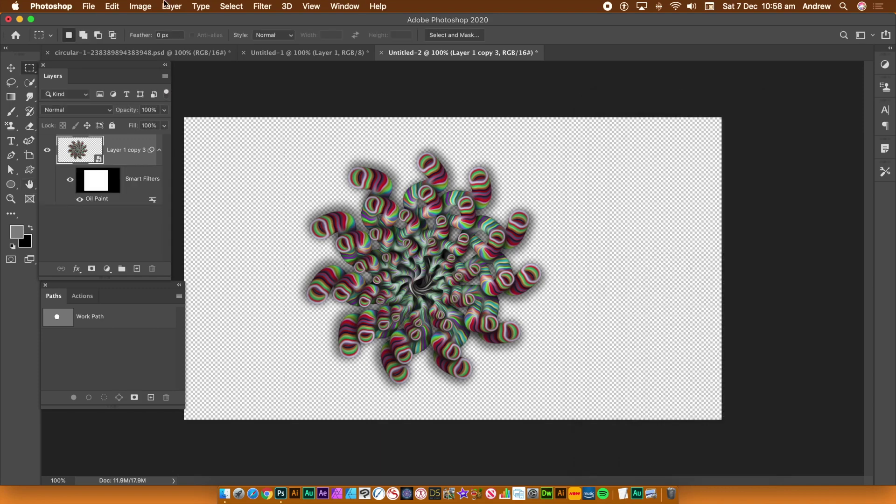
Step: Add a Bevel & Emboss layer style to the rosette, adjusting its depth and size
left_click(162, 7)
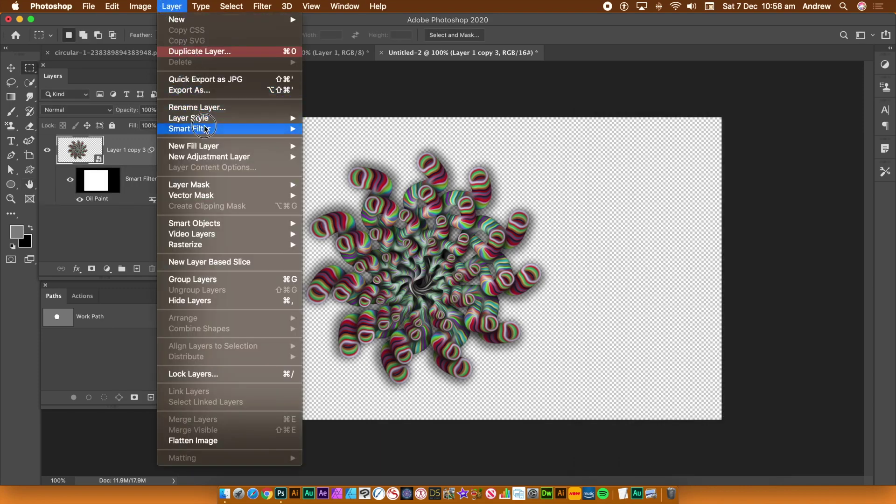
mouse_move(212, 127)
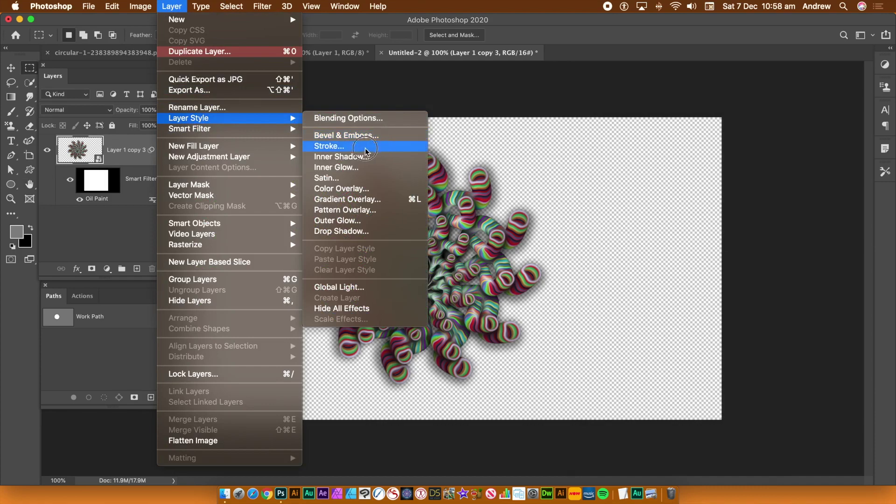
left_click(357, 140)
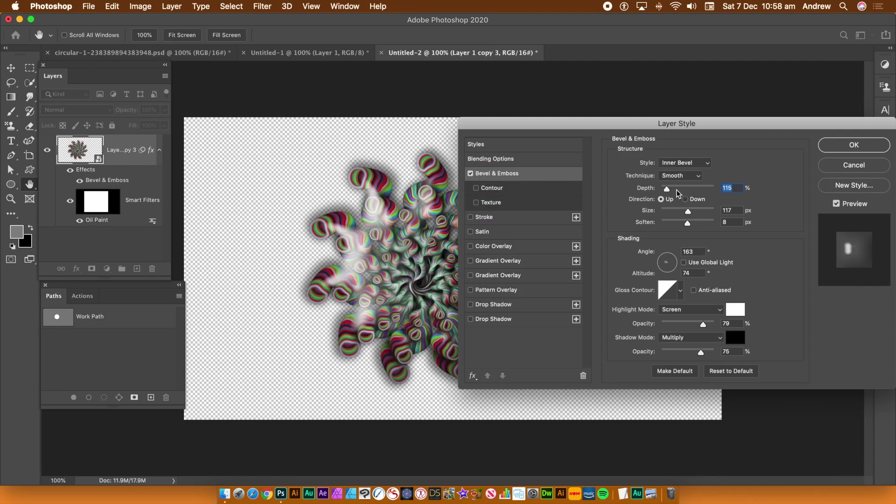
left_click_drag(666, 189, 669, 212)
left_click(855, 146)
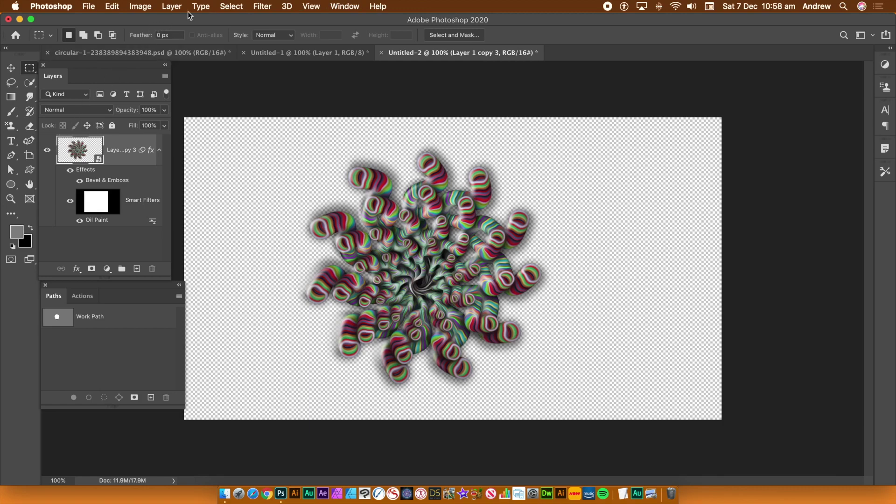
Step: Convert the oil-painted, bevelled rosette layer into a new smart object
left_click(171, 6)
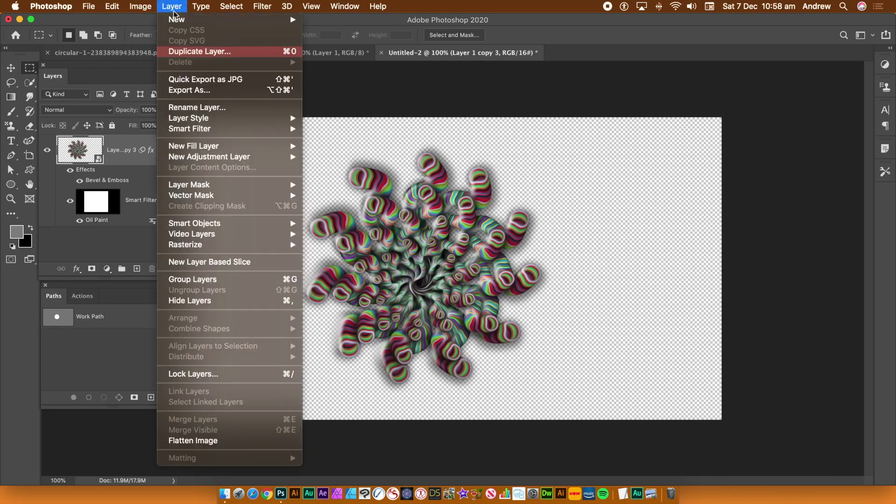
mouse_move(196, 223)
left_click(346, 225)
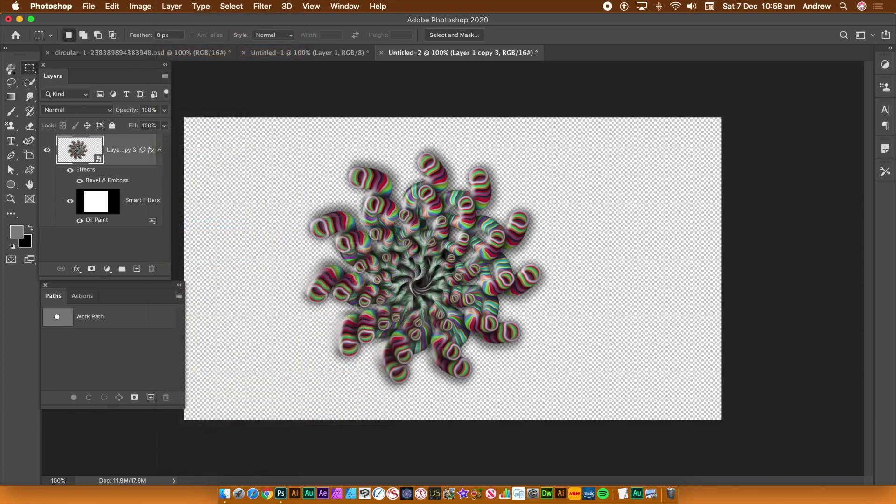
left_click(11, 68)
mouse_move(438, 231)
left_mouse_down()
mouse_move(412, 217)
mouse_move(438, 231)
left_mouse_up()
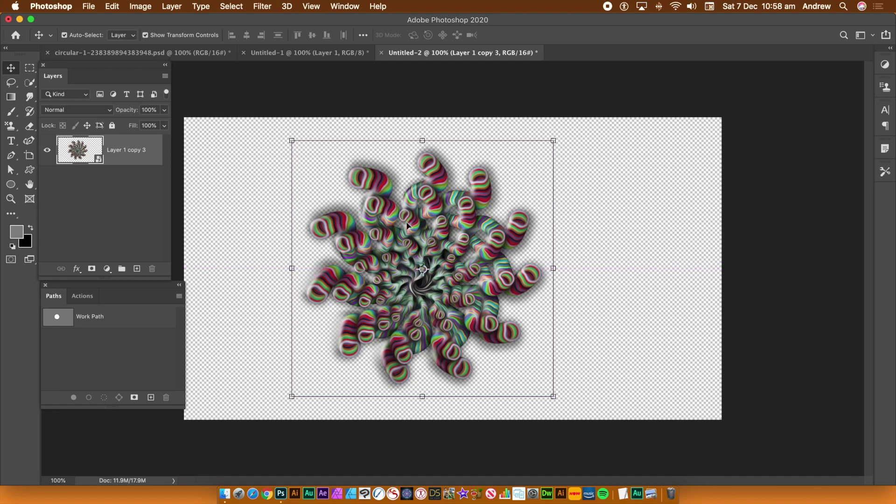
Step: Define another pattern from a rectangular selection around the oil-painted, bevelled rosette, then clear the selection
left_click(29, 69)
left_click_drag(285, 140, 568, 399)
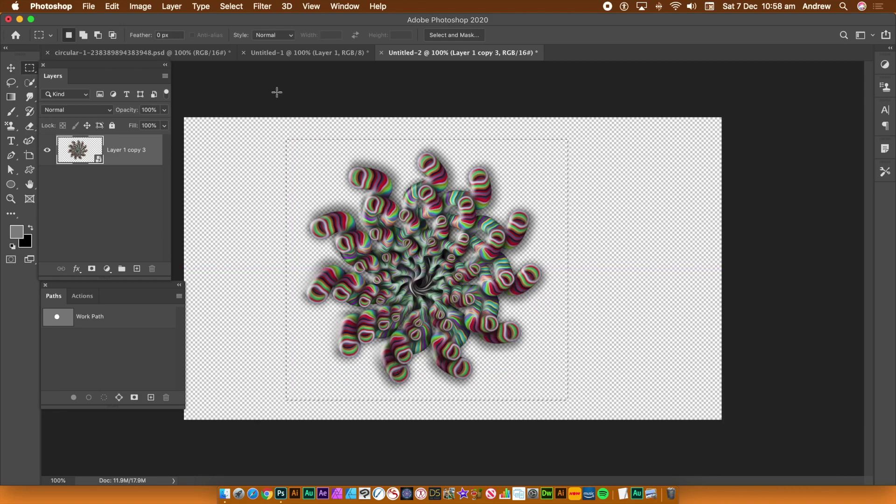
left_click(110, 7)
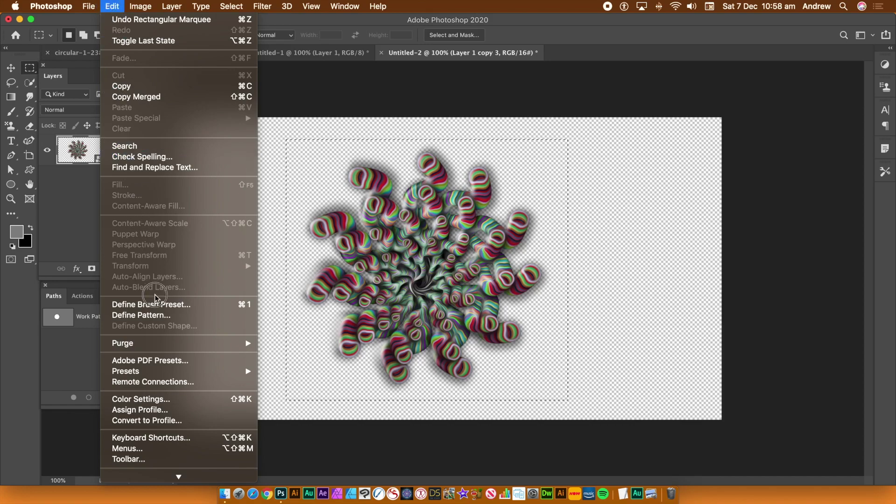
left_click(159, 318)
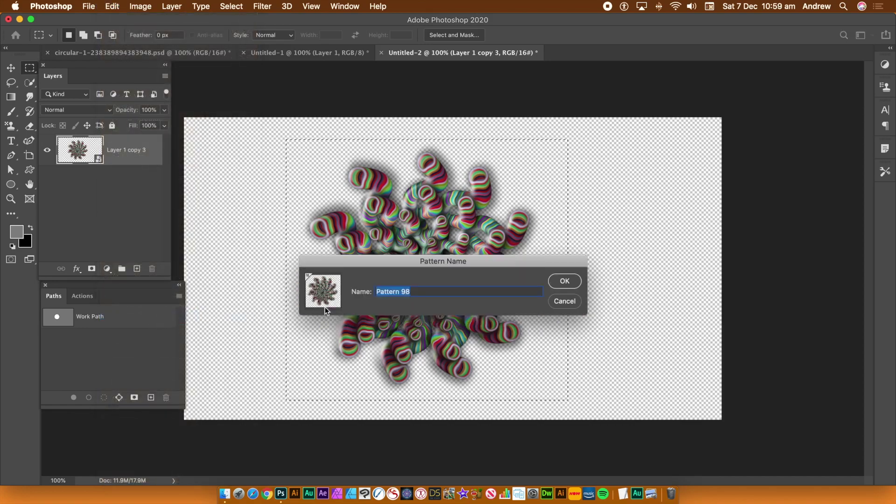
left_click(565, 281)
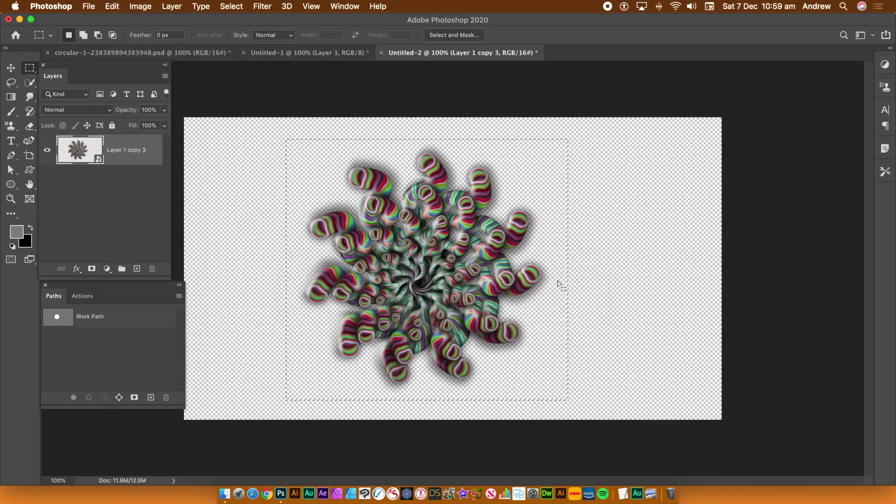
left_click(232, 7)
left_click(237, 30)
Step: Add a new empty layer above the rosette smart object, keeping the default layer settings
left_click(111, 6)
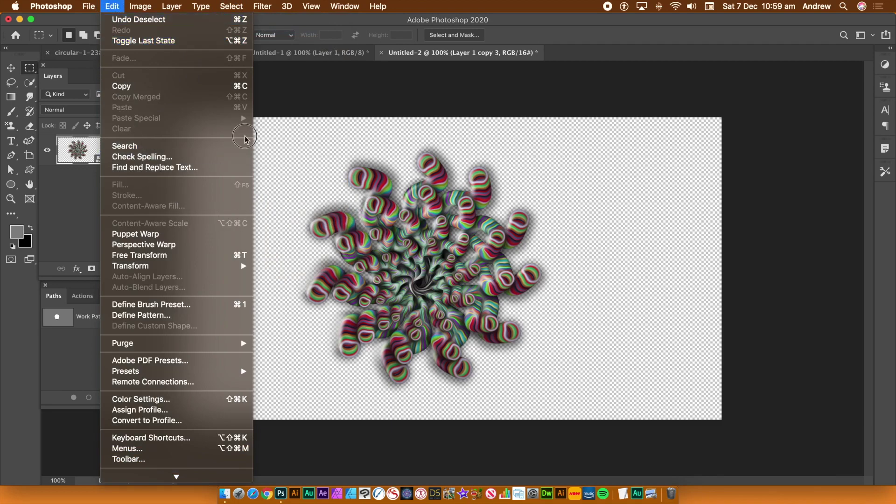
mouse_move(172, 7)
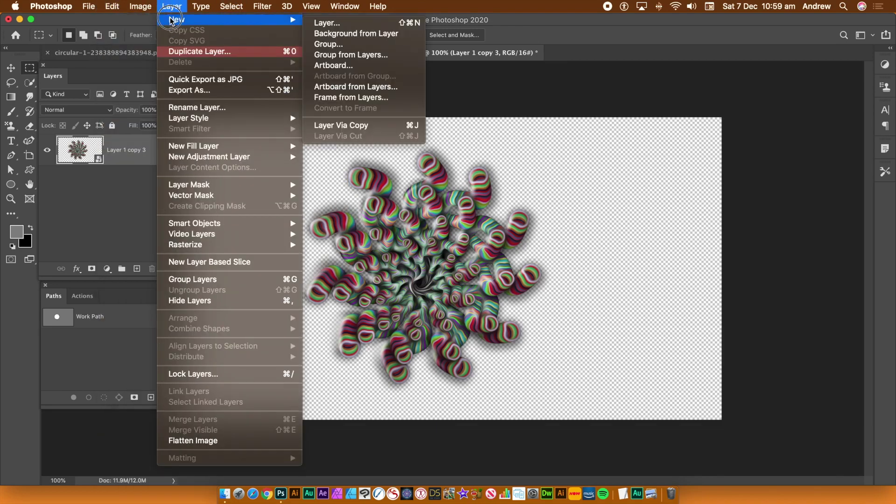
left_click(336, 23)
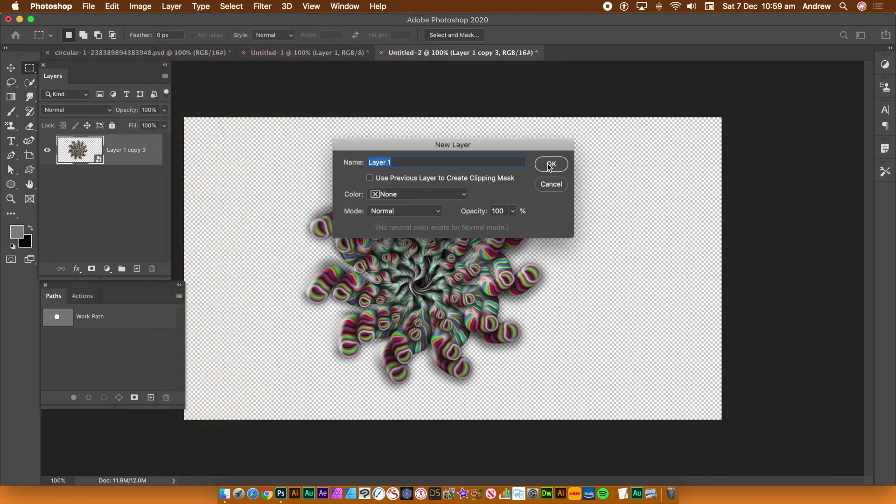
left_click(549, 166)
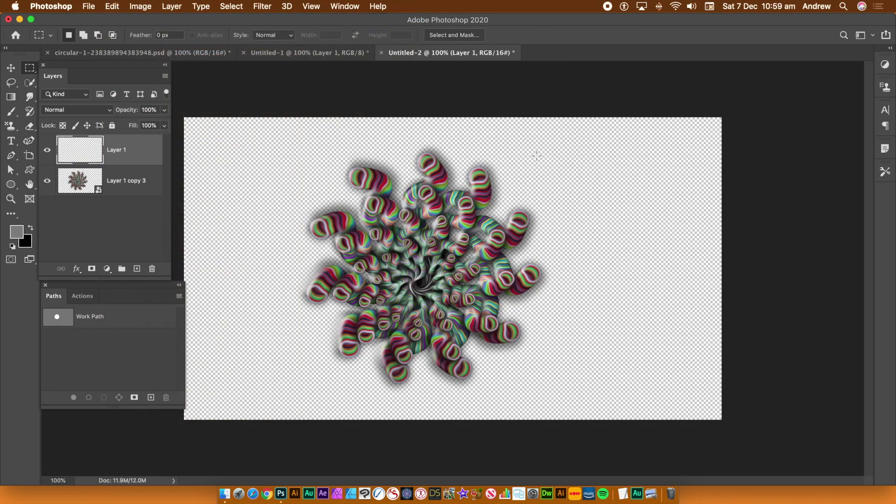
Step: Set up a scripted pattern fill for the empty layer, using the newest rosette pattern and the Random Fill script
left_click(108, 7)
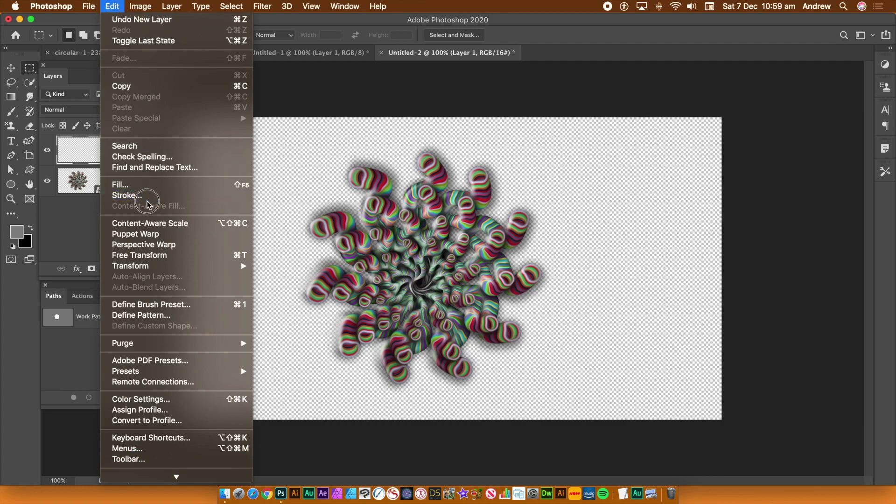
left_click(161, 187)
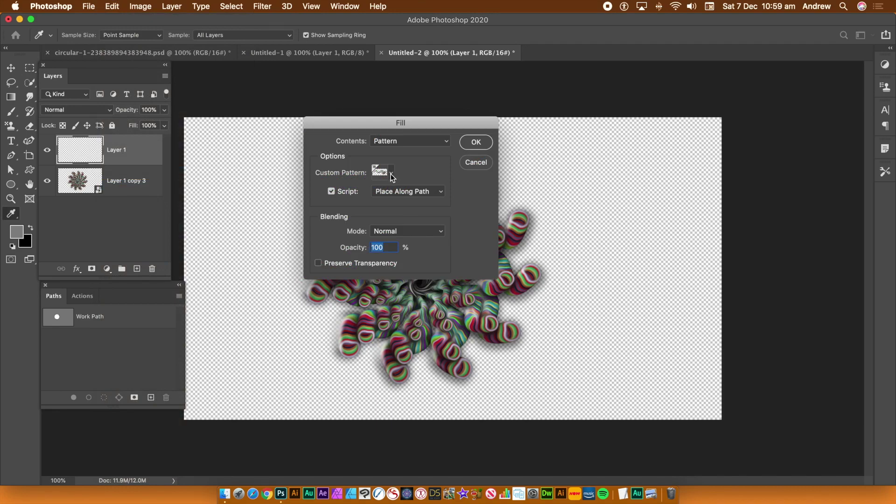
left_click(392, 174)
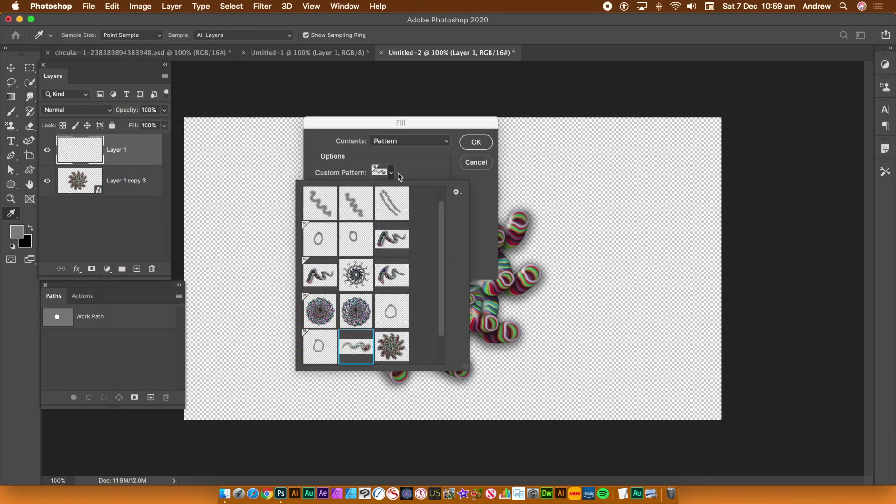
left_click(391, 345)
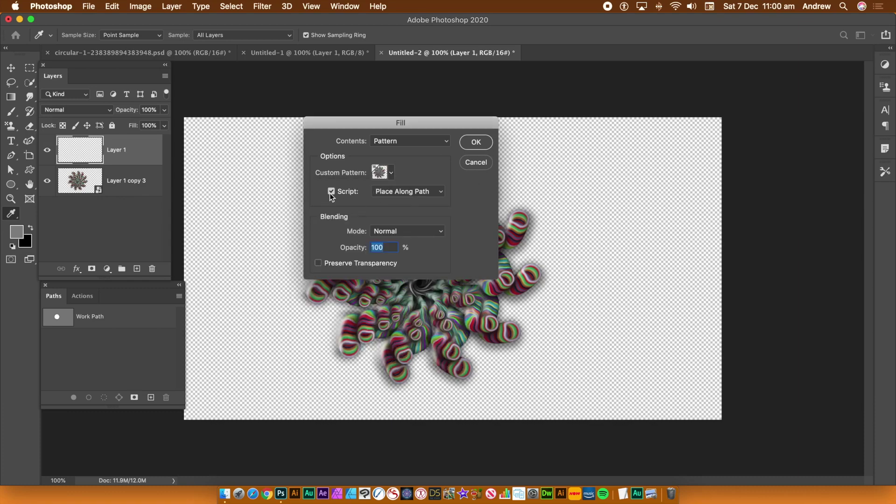
left_click(396, 194)
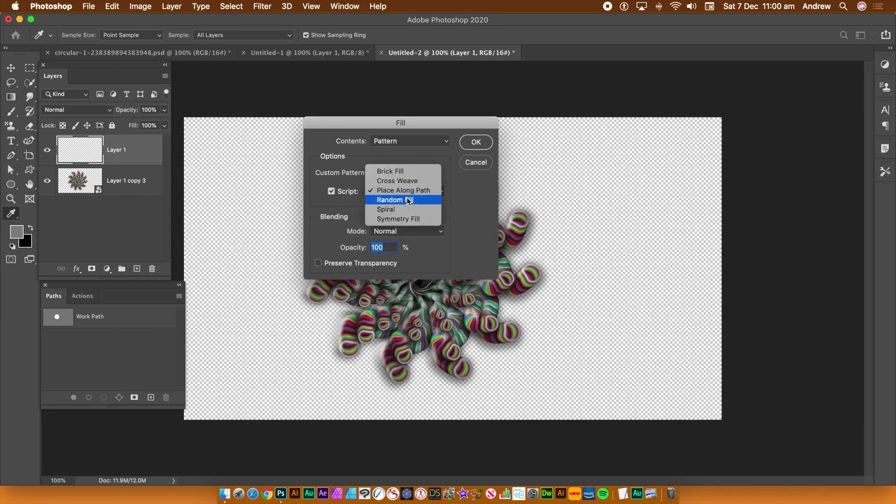
left_click(407, 201)
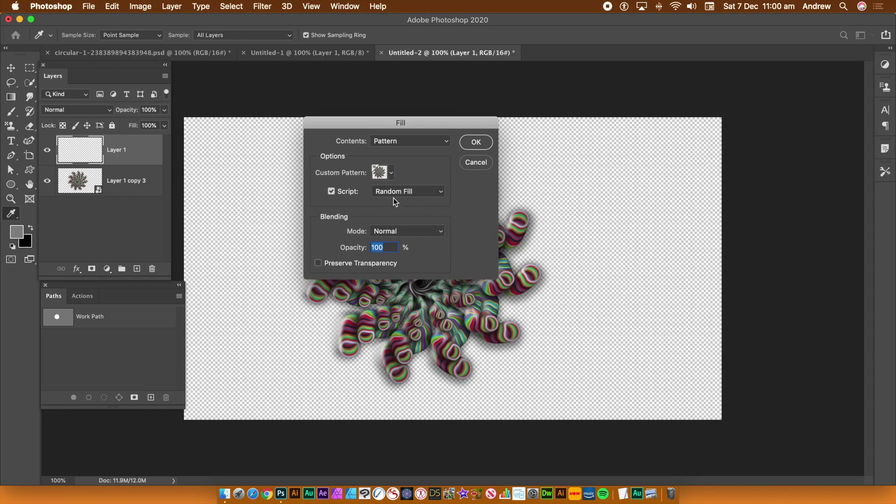
left_click(331, 192)
left_click(332, 191)
Step: Fill the empty layer with randomly scattered rosettes, setting Color randomness to 0.53
left_click(472, 141)
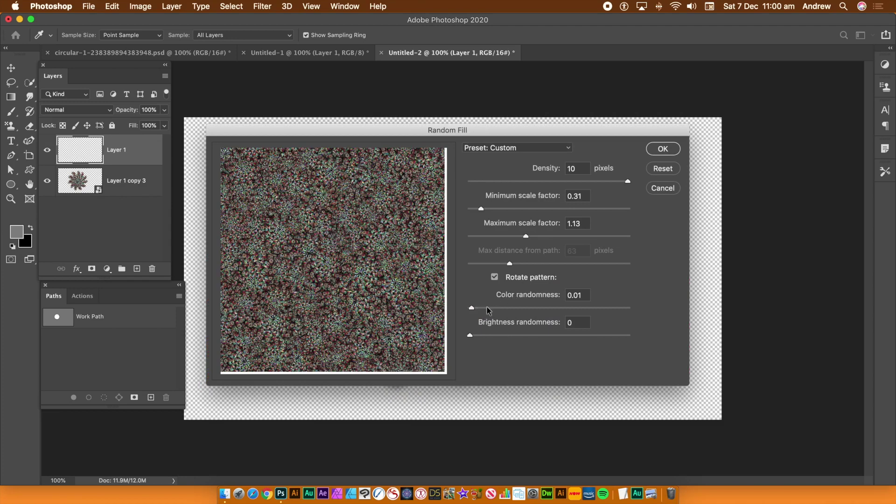
mouse_move(555, 308)
left_mouse_down()
mouse_move(576, 308)
mouse_move(554, 310)
left_mouse_up()
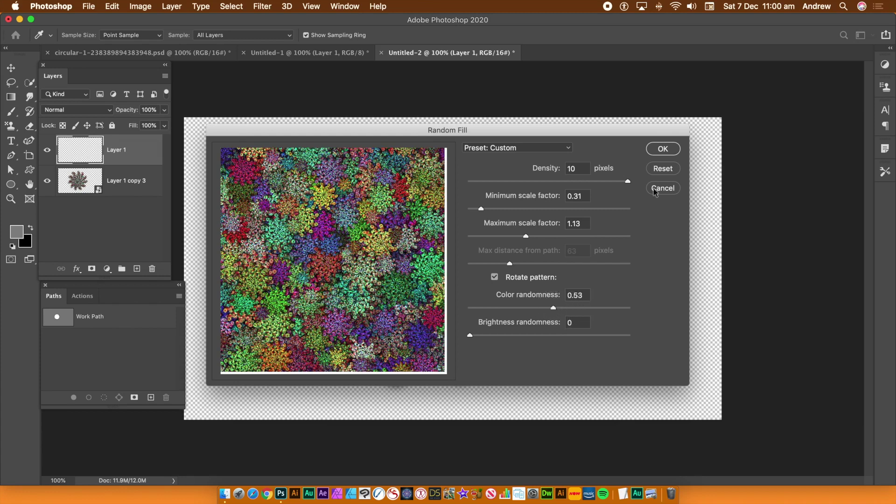
left_click(661, 150)
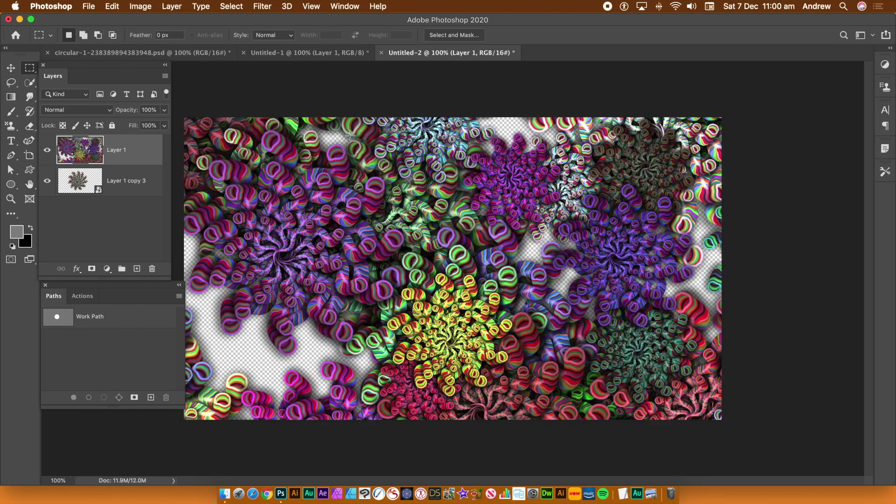
Step: Run the Random Fill again on the same layer with unchanged settings to cover the transparent gaps with more coloured rosettes
left_click(112, 6)
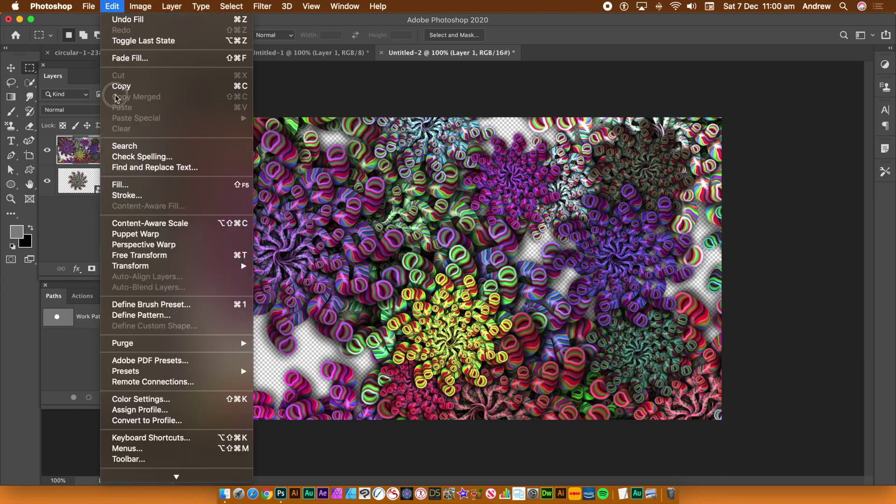
left_click(123, 189)
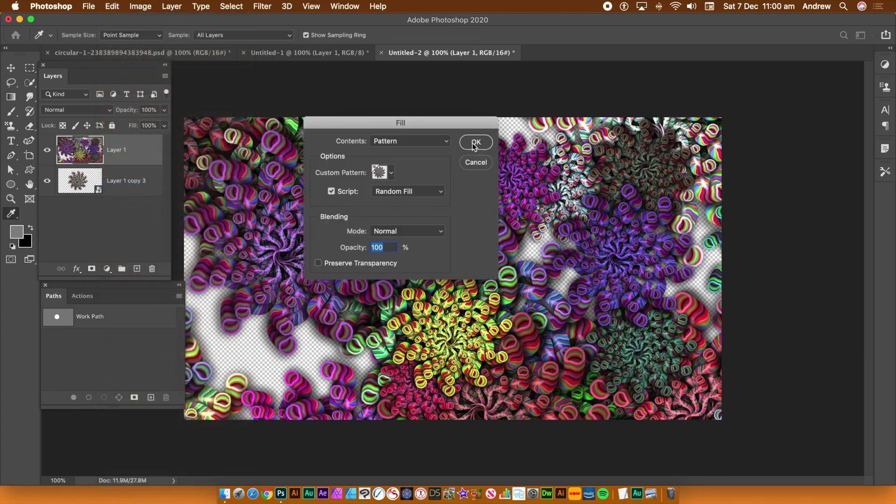
left_click(475, 143)
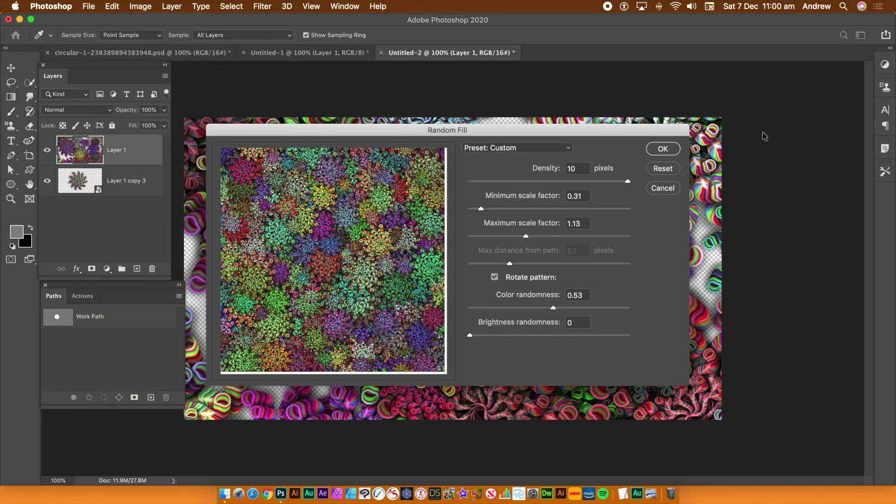
left_click(659, 149)
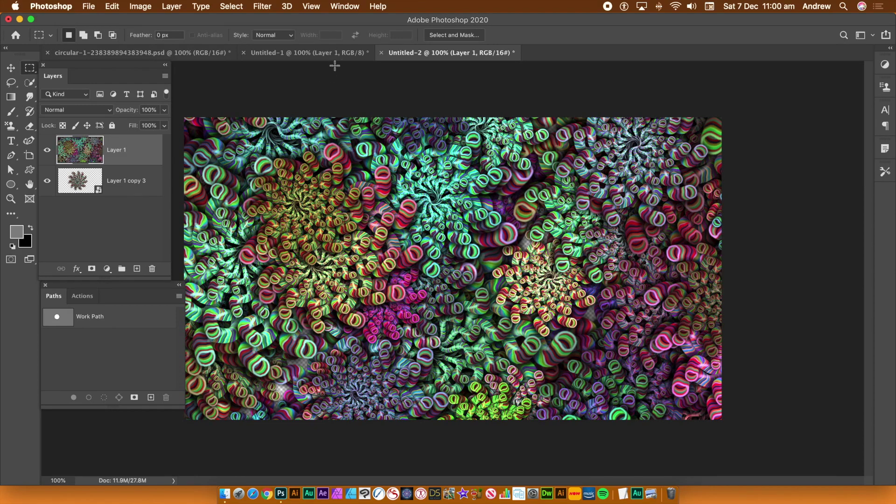
Step: Apply the last-used Oil Paint filter twice to the layer of scattered coloured rosettes
left_click(262, 6)
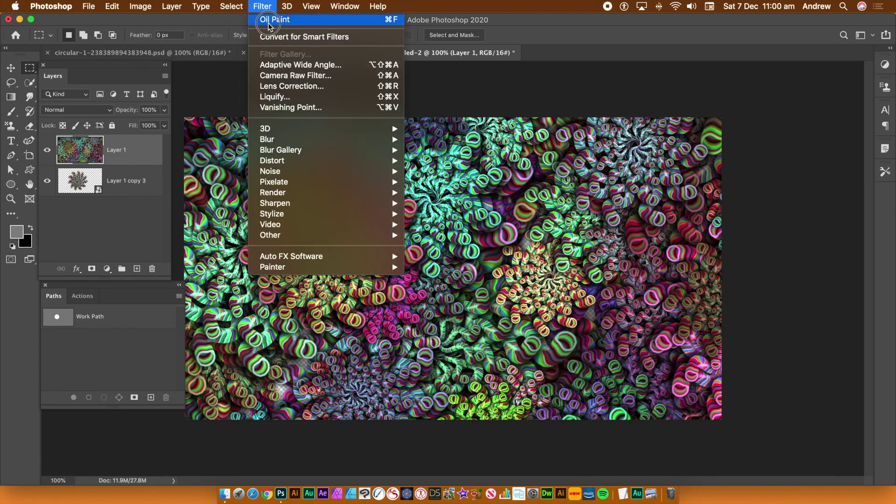
left_click(269, 25)
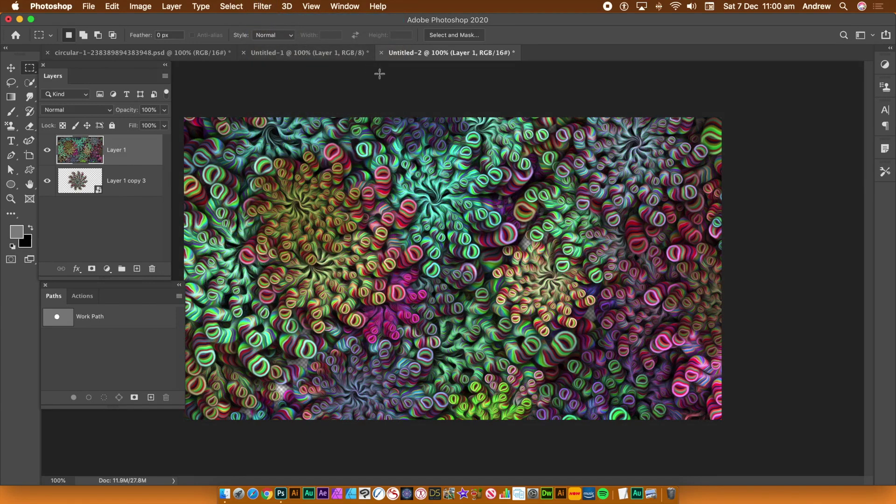
left_click(269, 7)
left_click(274, 21)
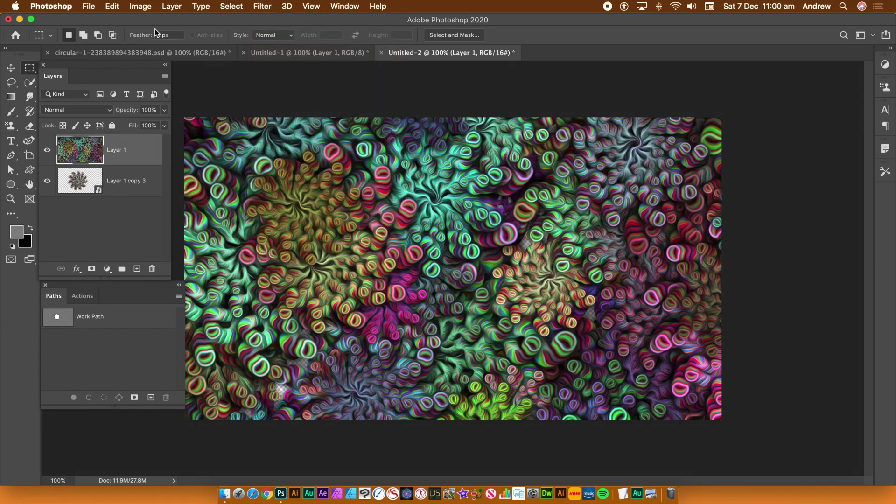
Step: Brighten the oil-painted rosette layer with Levels, setting the white input level to 192
left_click(117, 8)
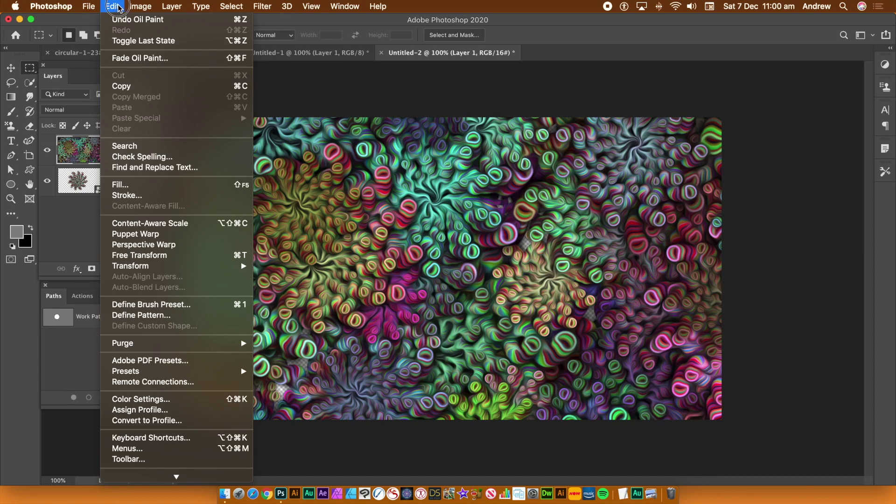
mouse_move(135, 6)
mouse_move(141, 36)
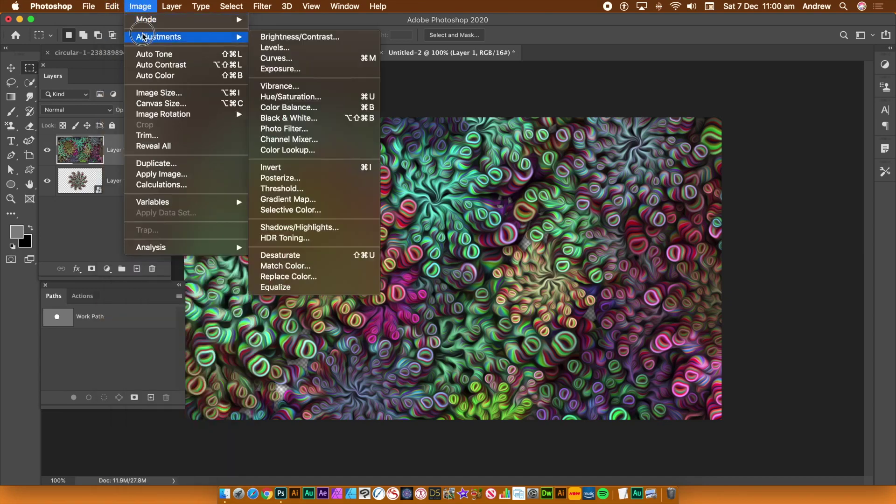
left_click(283, 48)
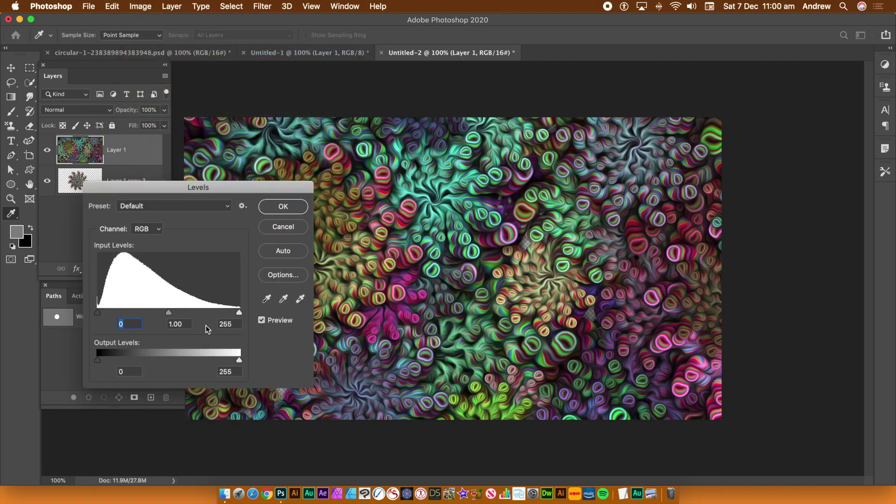
left_click_drag(238, 311, 203, 309)
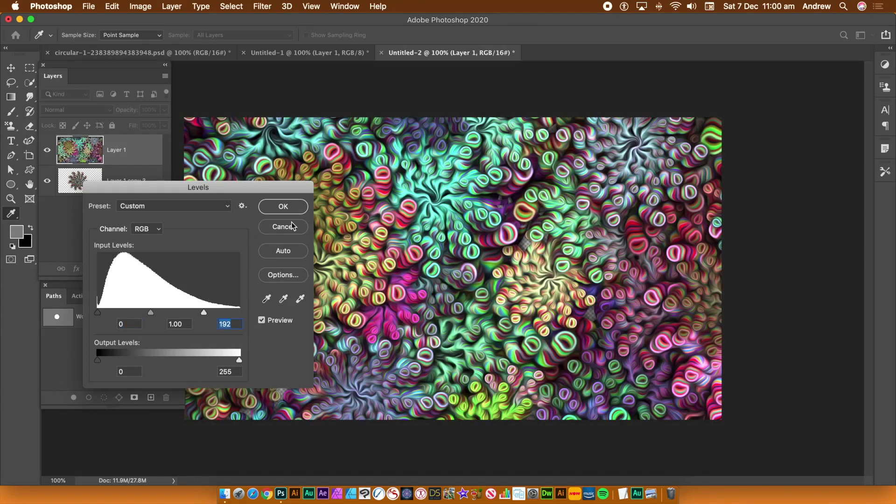
left_click(283, 206)
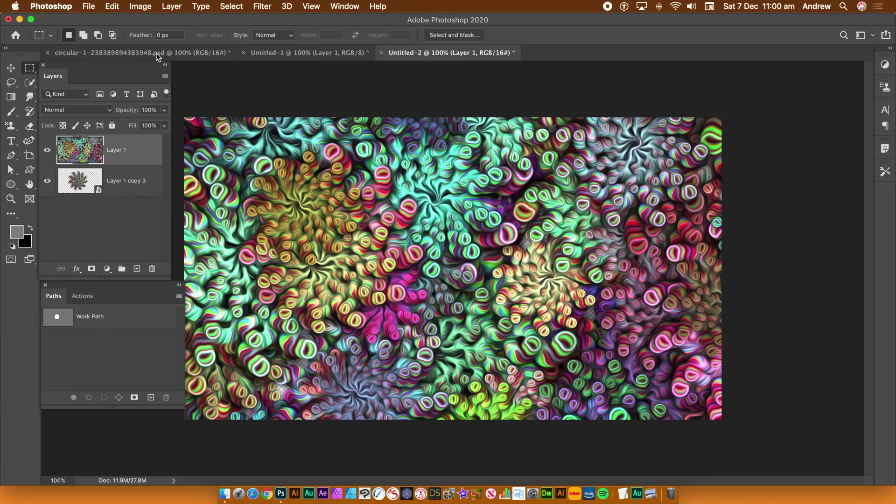
Step: Random-fill the layer with the rosette pattern again, setting Color randomness to 0.03 and Minimum scale factor to 0.51
left_click(113, 7)
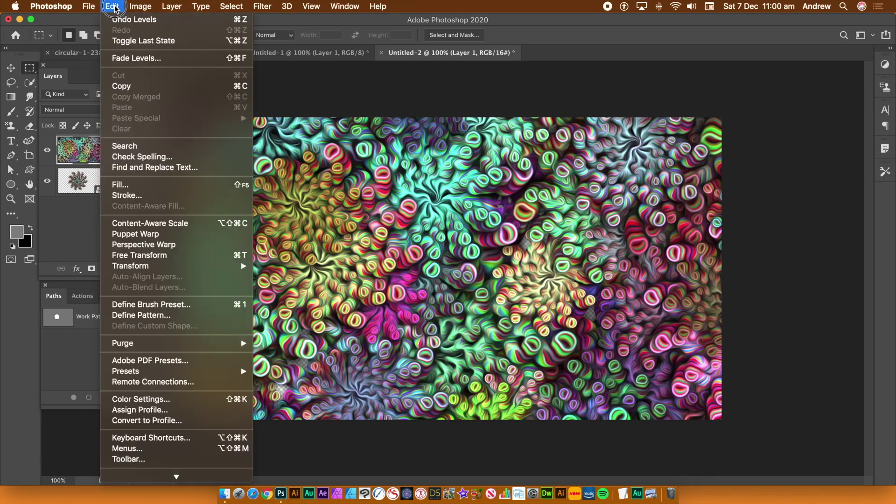
left_click(140, 185)
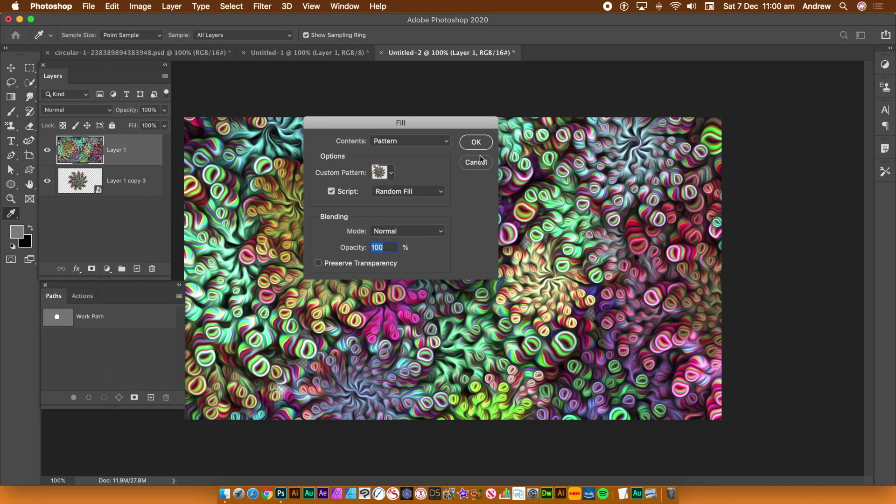
left_click(476, 145)
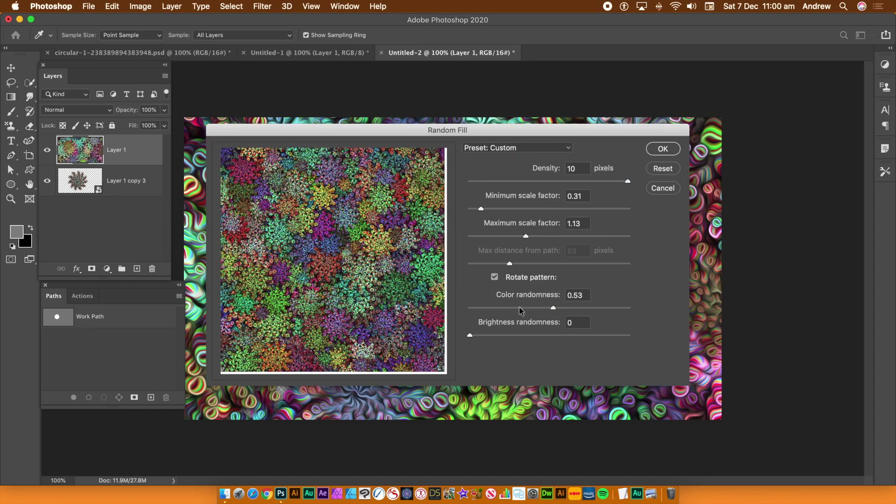
left_click_drag(478, 309, 475, 310)
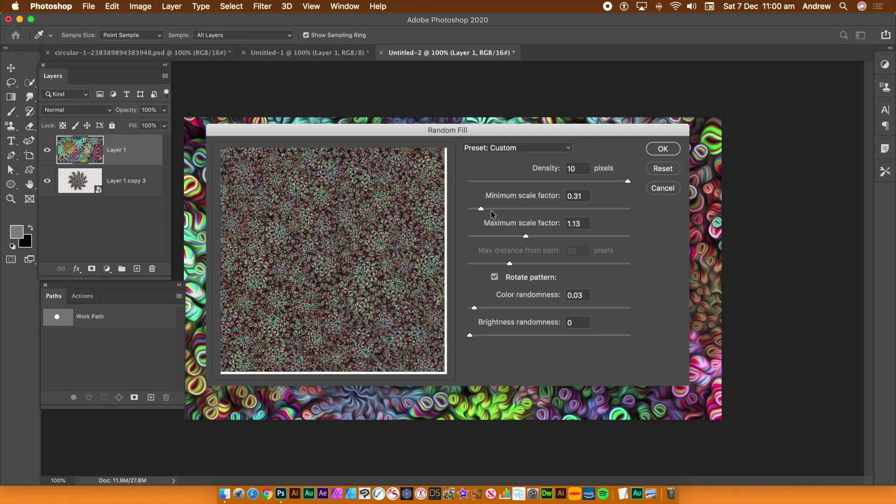
left_click_drag(491, 211, 493, 211)
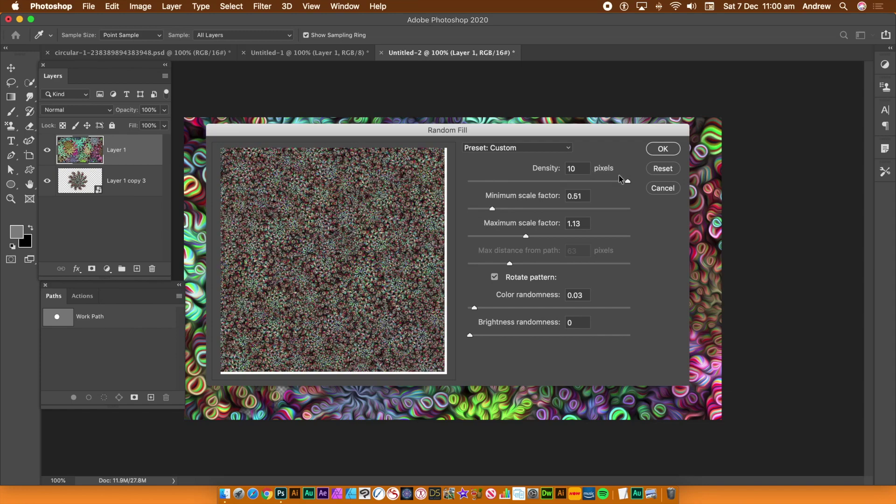
left_click(665, 150)
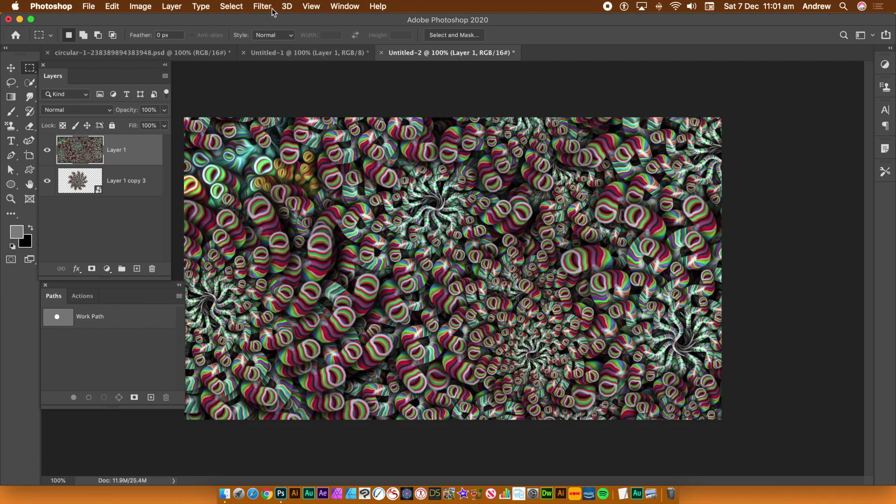
Step: Repeat the low-colour-randomness Random Fill with the same settings to cover the remaining older artwork on the layer
left_click(114, 7)
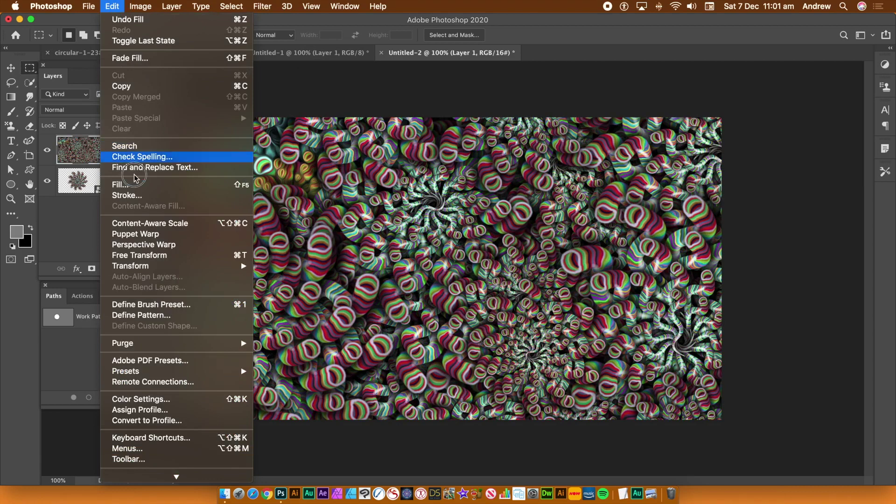
left_click(141, 187)
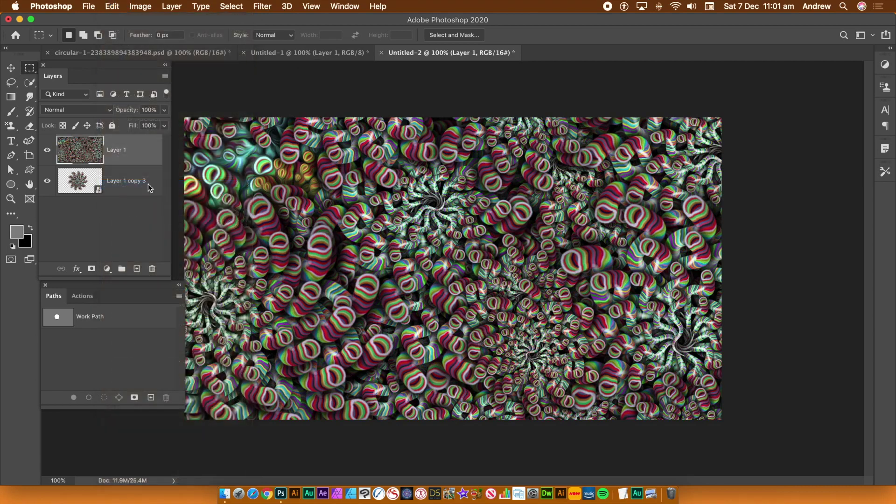
left_click(474, 142)
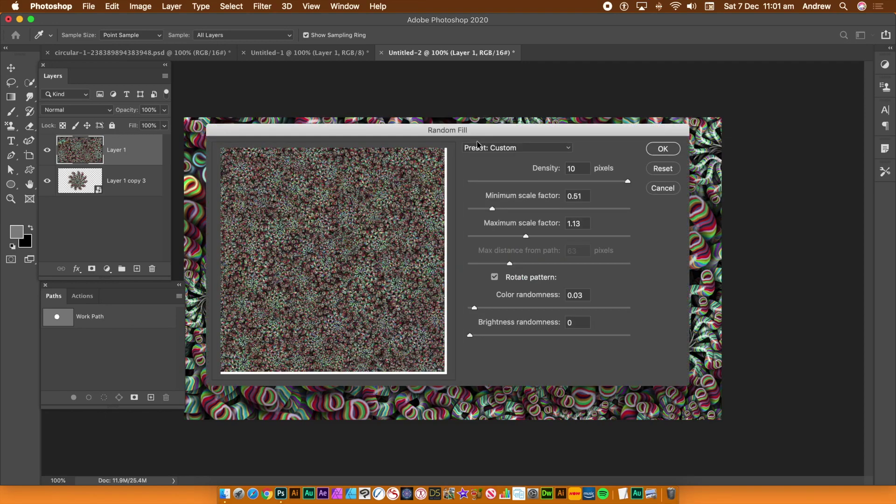
left_click(663, 149)
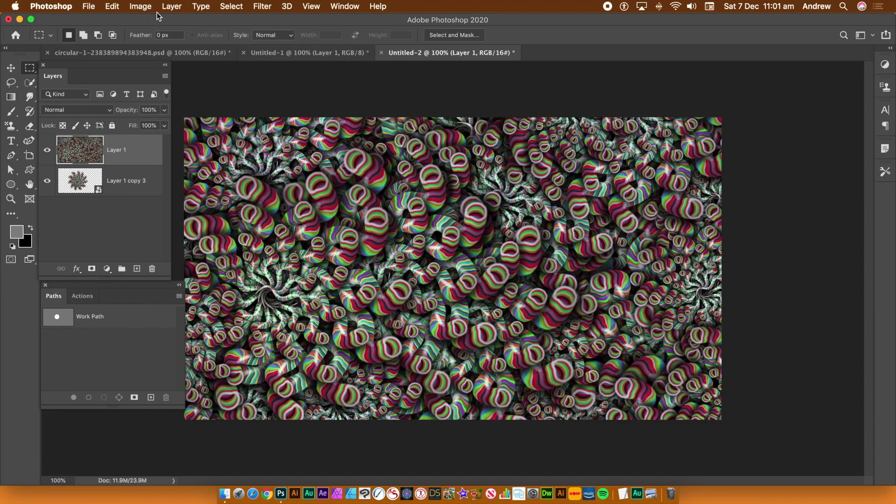
Step: Distort the scattered rosette layer with a Wave filter using raised wavelengths, amplitude from 16 to 37, and undefined areas wrapped around
left_click(262, 7)
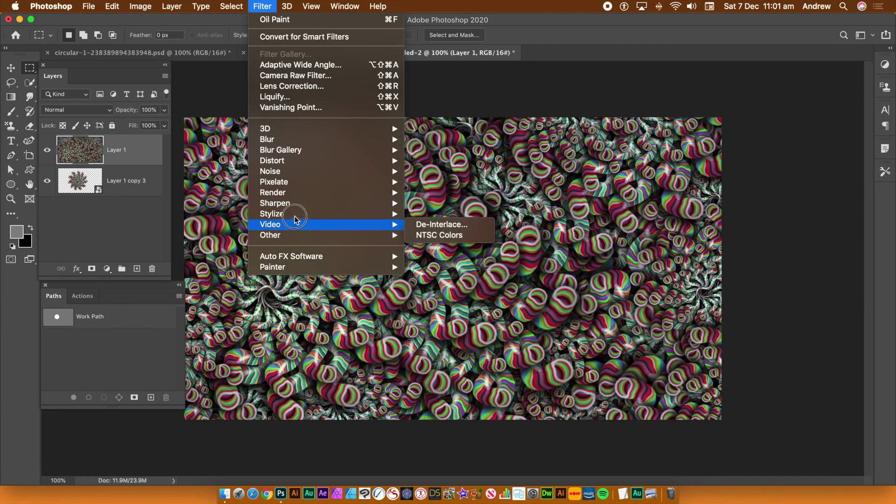
mouse_move(297, 215)
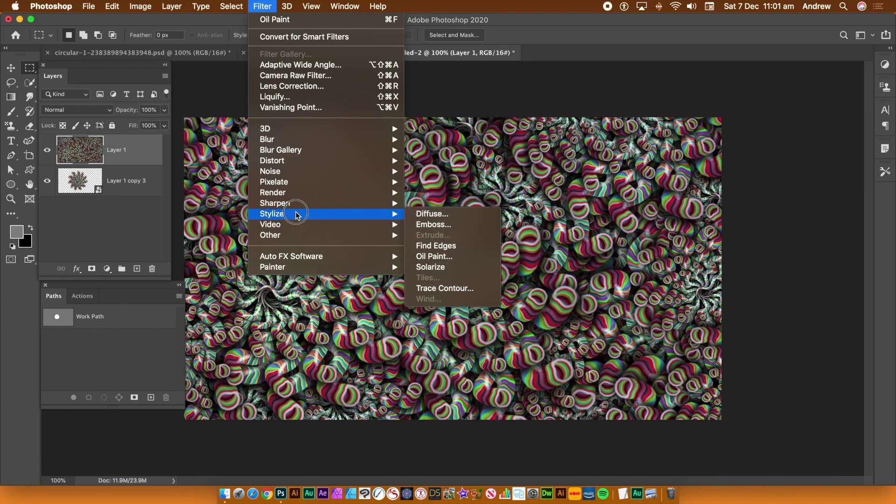
mouse_move(316, 160)
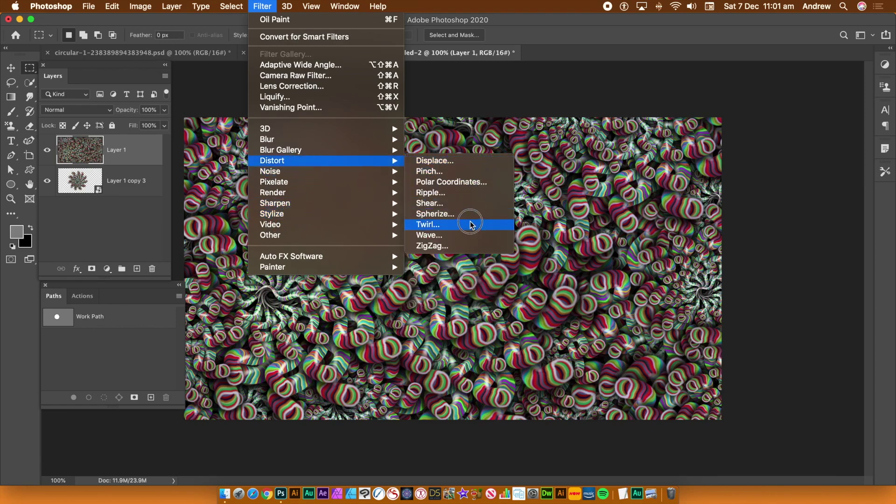
left_click(463, 234)
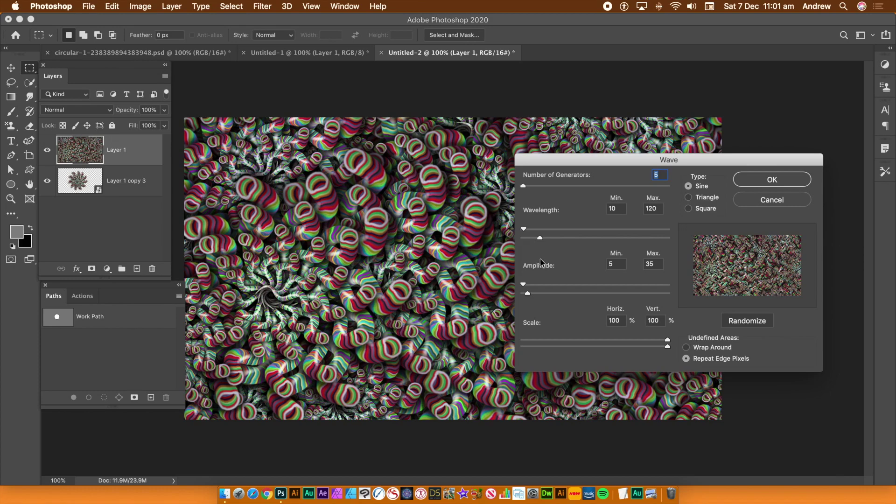
mouse_move(542, 237)
left_mouse_down()
mouse_move(570, 237)
mouse_move(549, 238)
left_mouse_up()
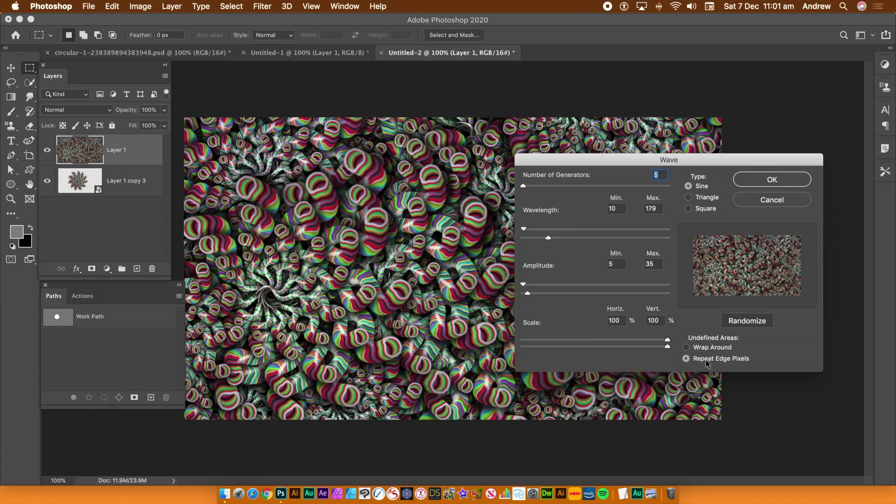
left_click(686, 347)
left_click_drag(560, 284, 528, 295)
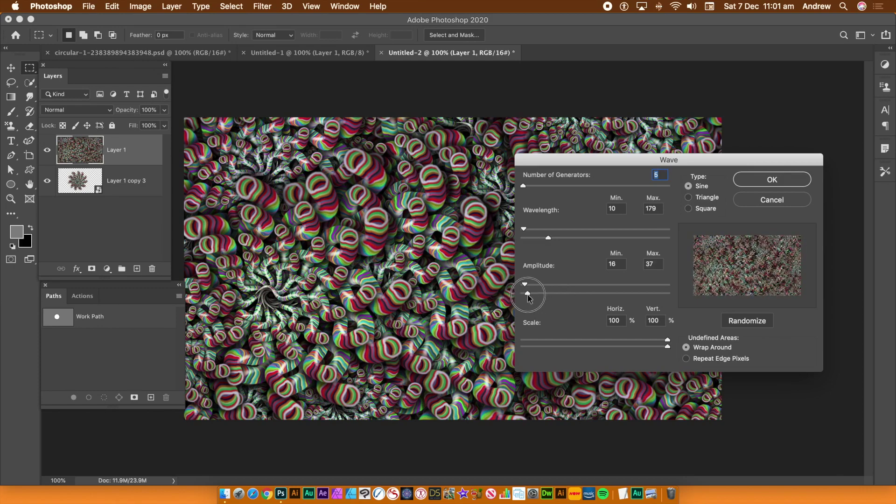
left_click(634, 238)
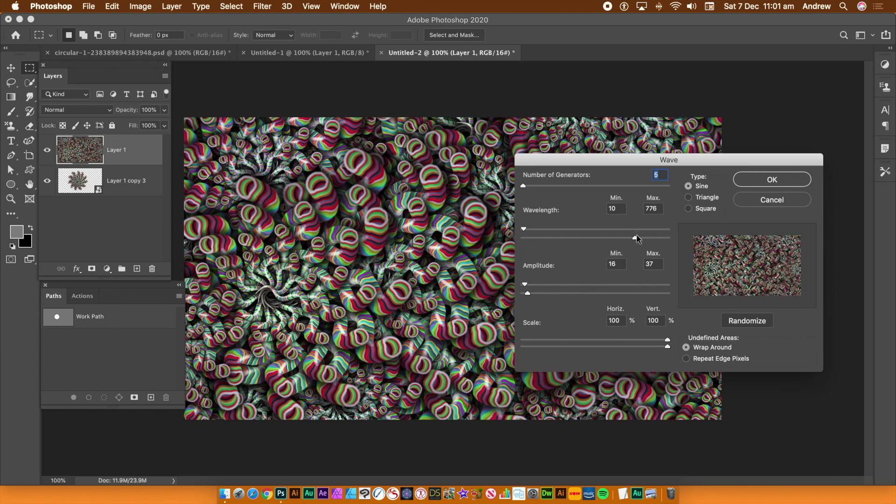
left_click_drag(636, 228, 665, 233)
left_click(764, 180)
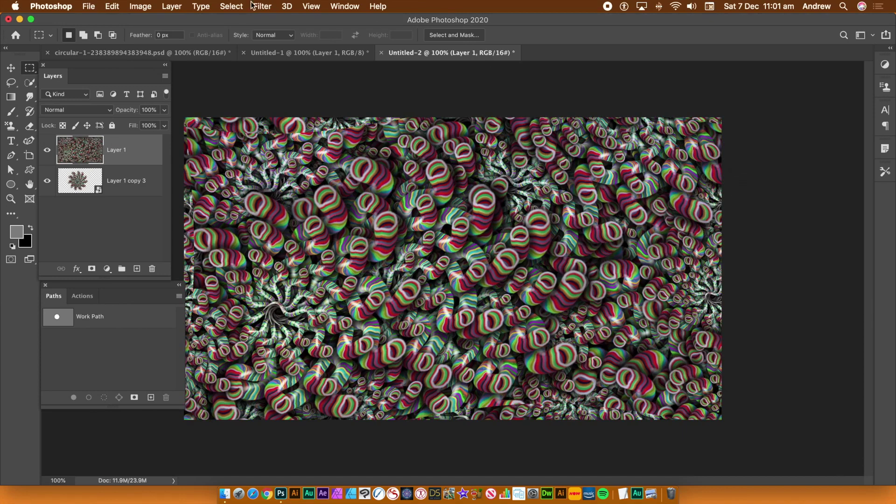
Step: Reapply the last-used Wave filter twice to increase the distortion of the rosette layer
left_click(264, 7)
left_click(269, 19)
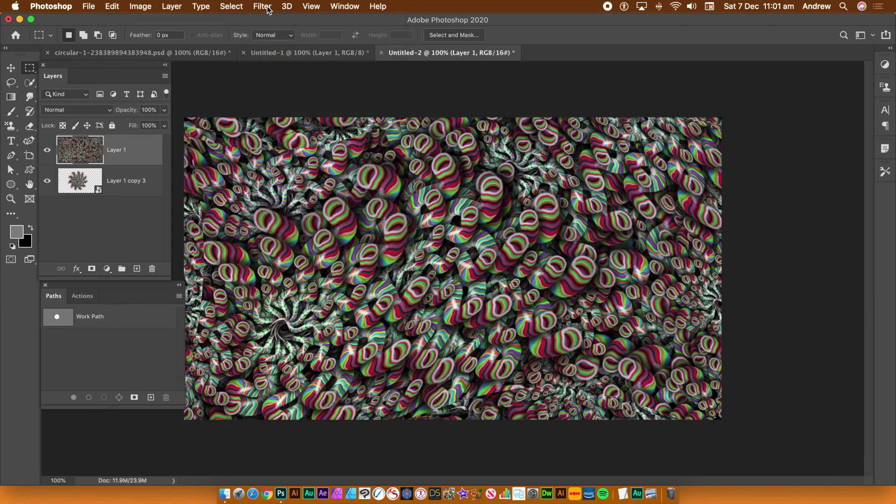
left_click(264, 7)
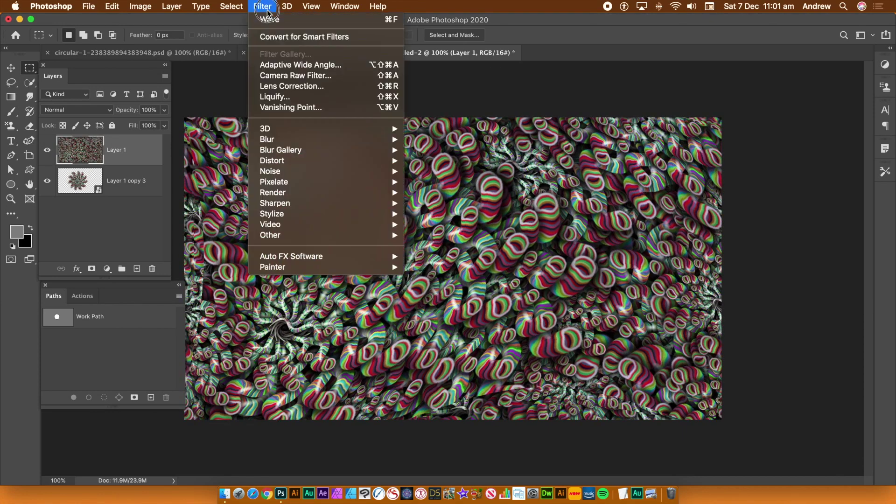
left_click(268, 19)
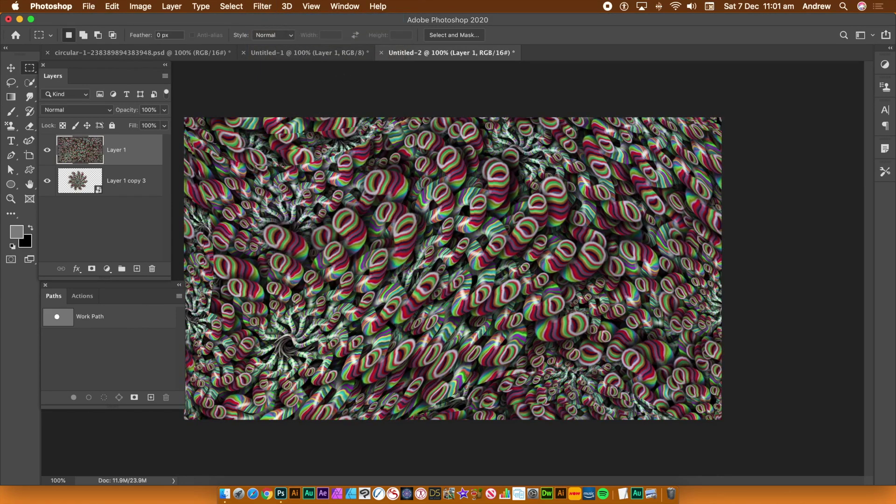
Step: Apply Oil Paint to the wavy rosette layer with Stylization 4.8, Cleanliness 4.8, Scale 9.8, Bristle Detail 8.8 and Lighting off
left_click(262, 6)
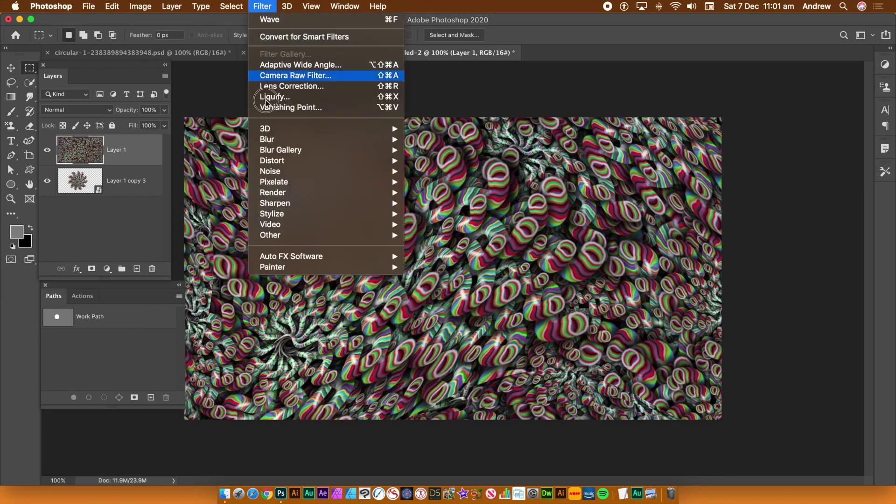
mouse_move(286, 213)
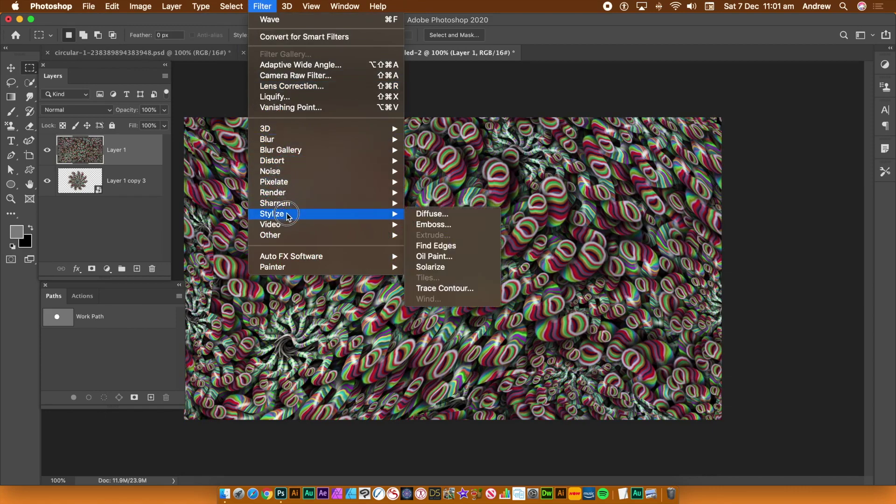
left_click(437, 257)
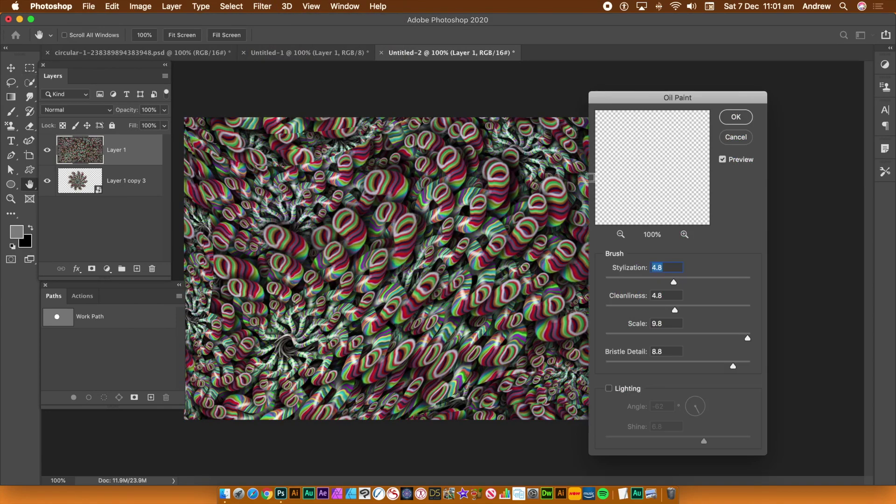
left_click(735, 119)
left_click(733, 118)
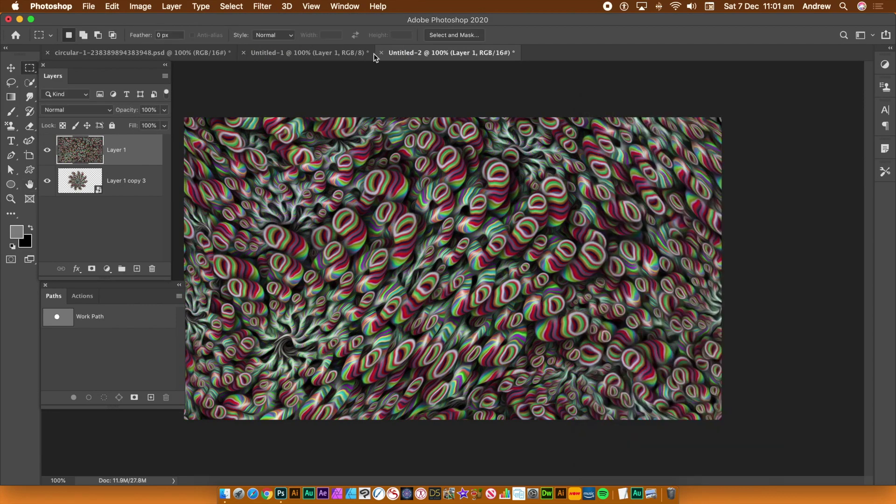
Step: Repeat the last-used Oil Paint filter several times to smooth the wavy rosettes further
left_click(266, 9)
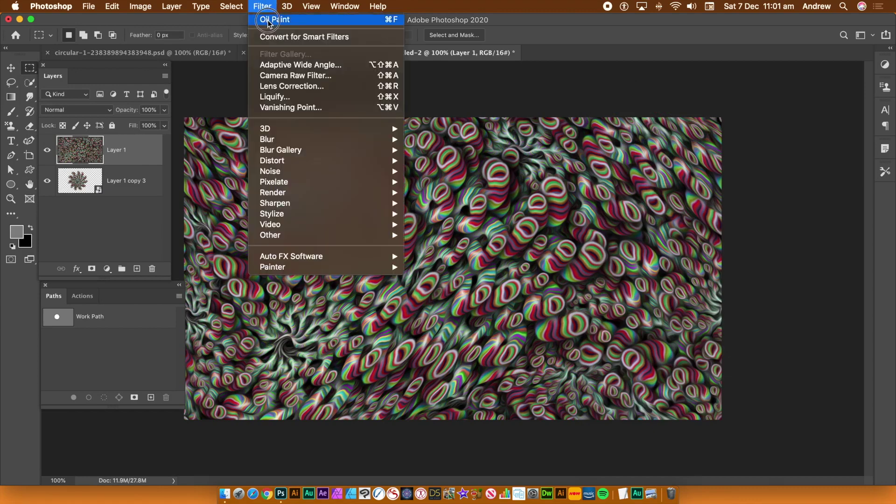
left_click(263, 7)
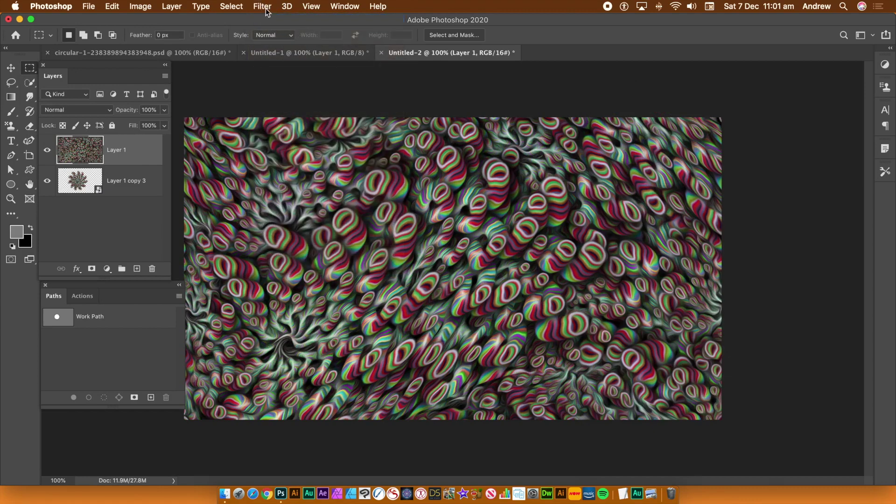
left_click(263, 6)
left_click(263, 8)
left_click(263, 9)
left_click(264, 19)
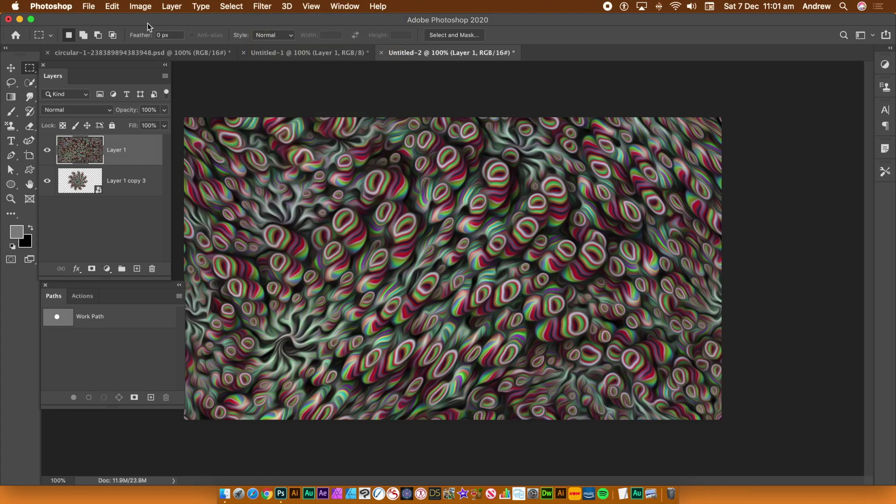
Step: Boost the painted layer's contrast with Levels, setting the white input level to 176 and the midtone to 0.81
left_click(142, 7)
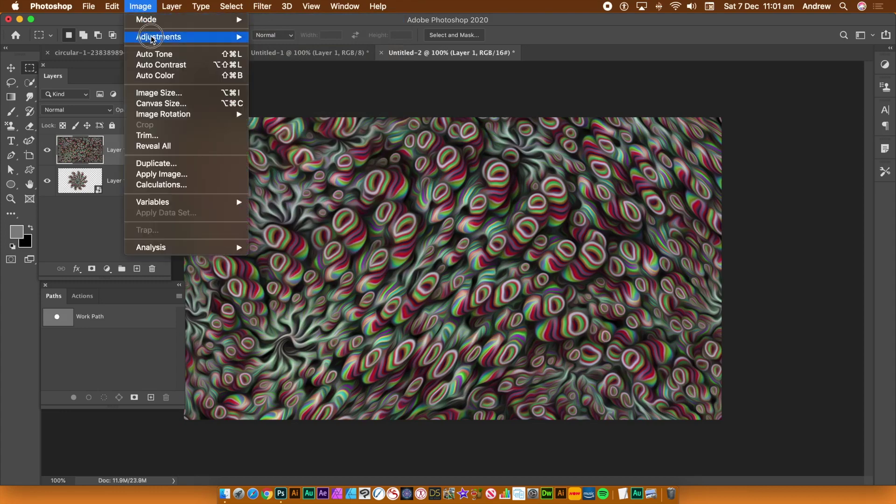
mouse_move(156, 36)
left_click(276, 49)
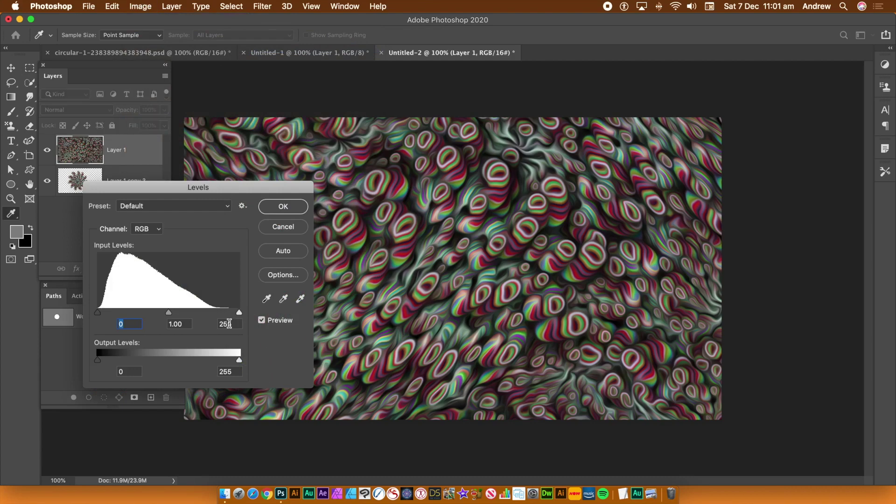
left_click_drag(239, 313, 154, 314)
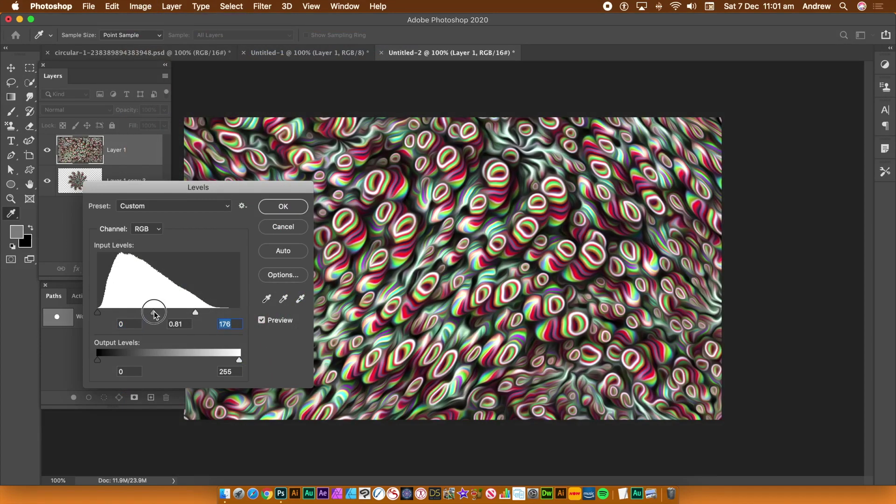
left_click(292, 206)
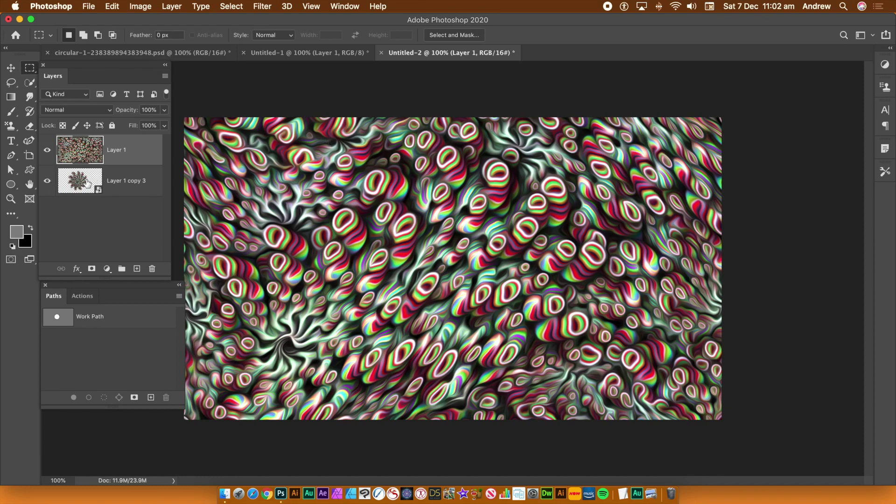
Step: Hide the painted artwork layer and switch to the Untitled-1 document
left_click(47, 150)
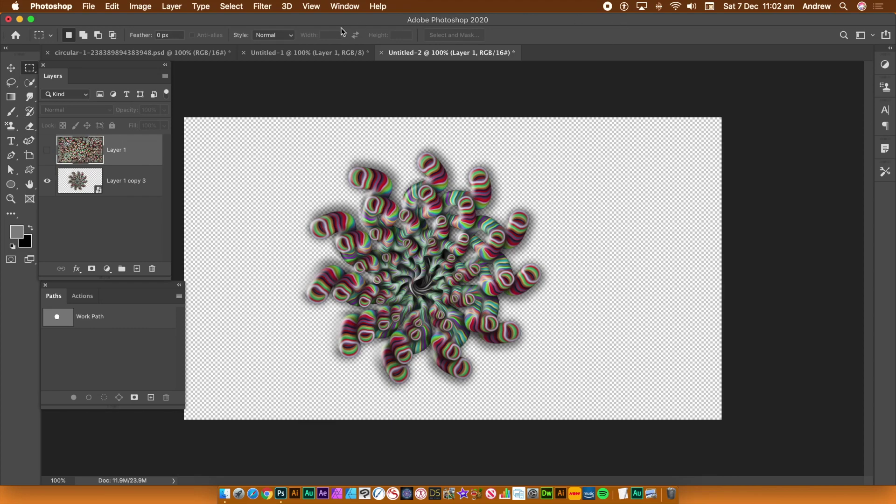
left_click(282, 53)
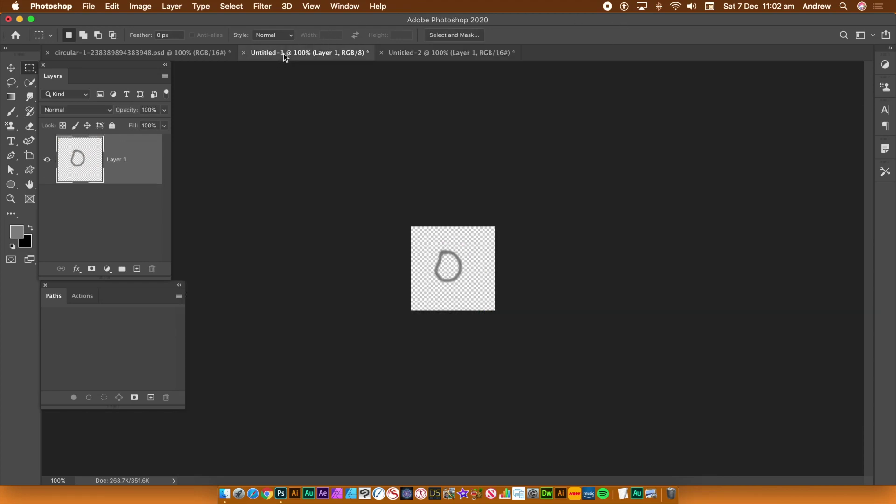